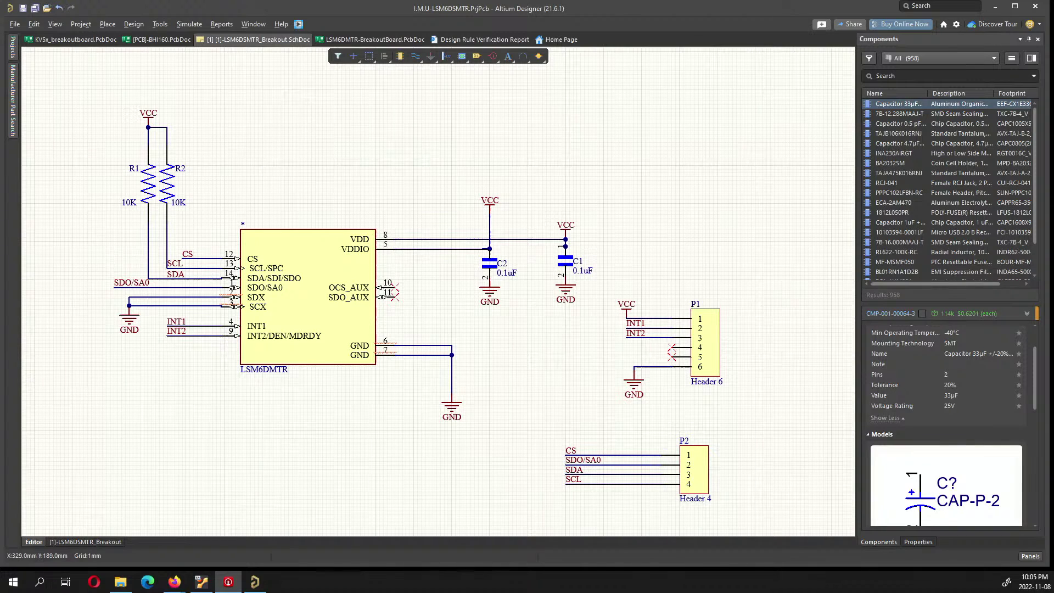
- Switch to the LSM6DSM product page in Firefox and read its overview, description and feature list
key(alt+Tab)
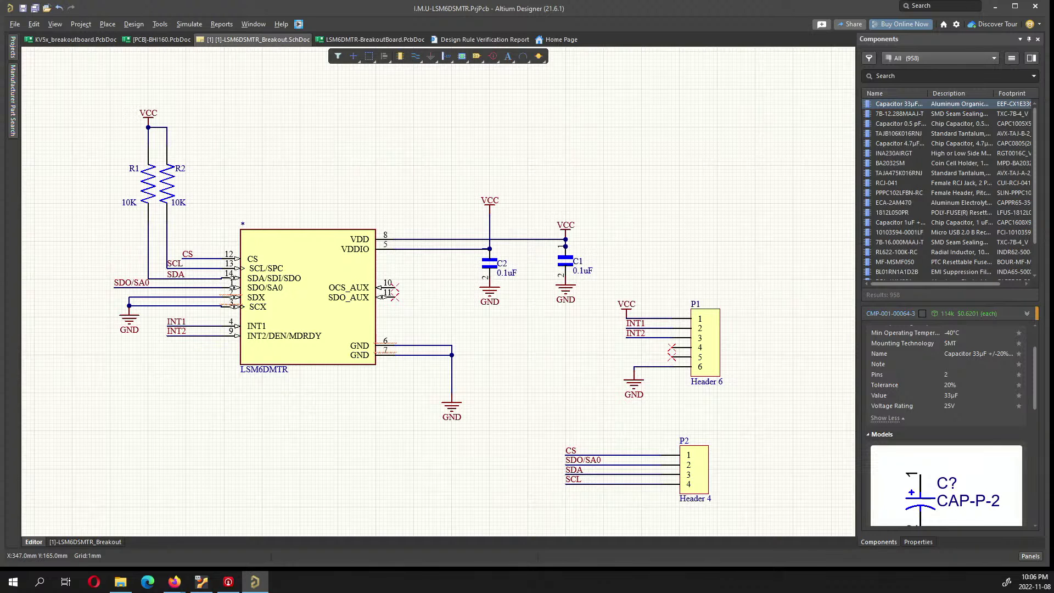
key(alt+Tab)
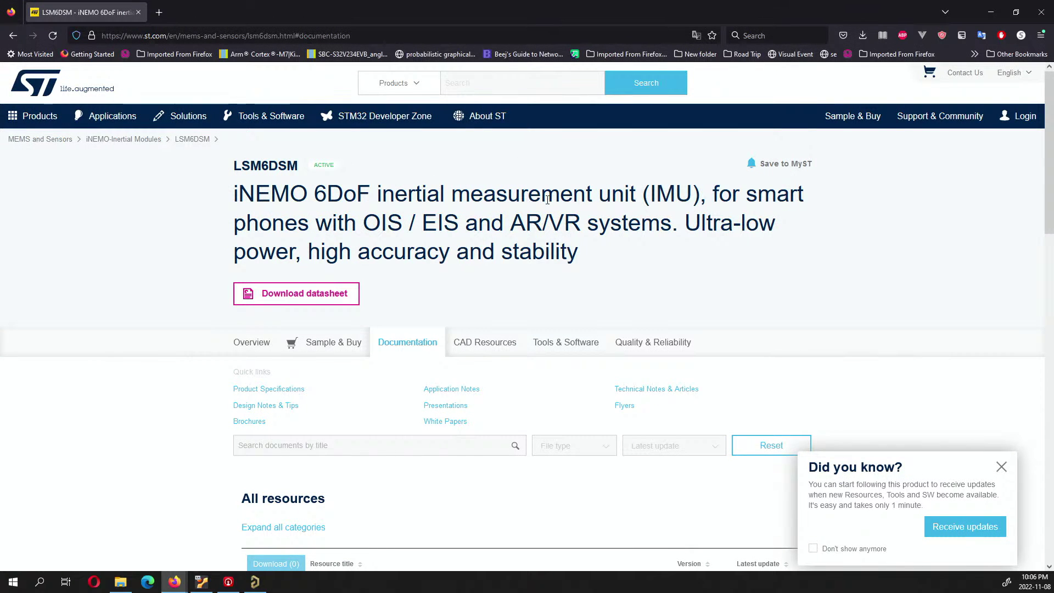
scroll(473, 214, down, 2)
scroll(473, 214, up, 2)
click(246, 338)
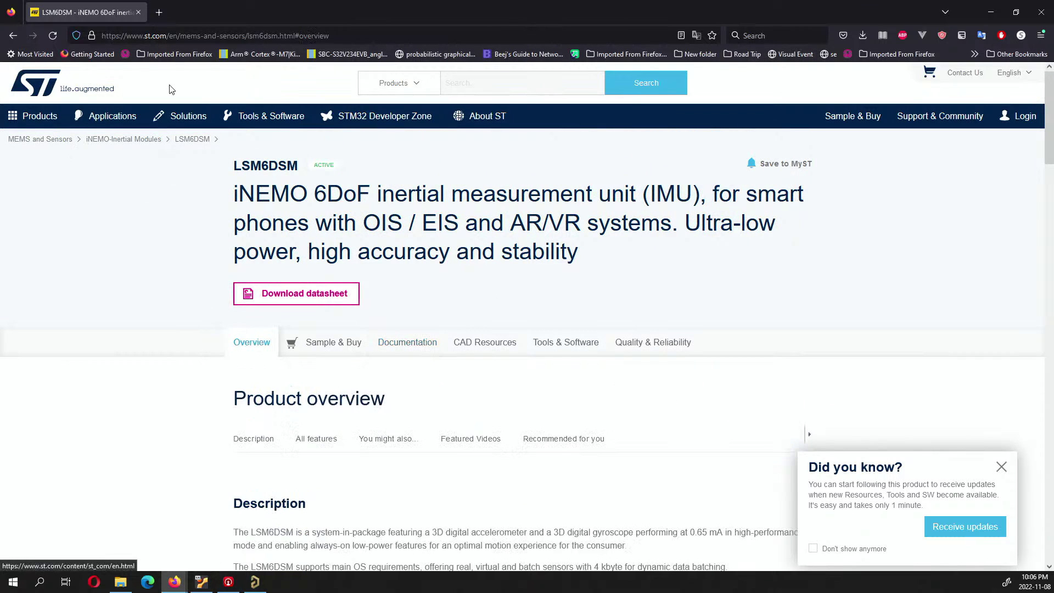
scroll(580, 266, down, 6)
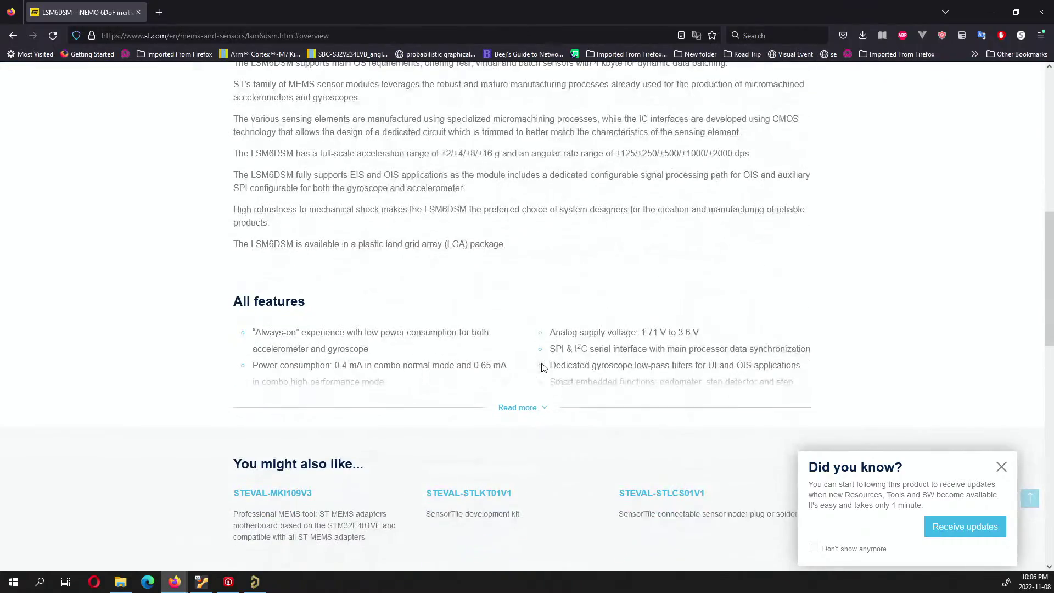
scroll(564, 273, down, 8)
scroll(564, 273, up, 15)
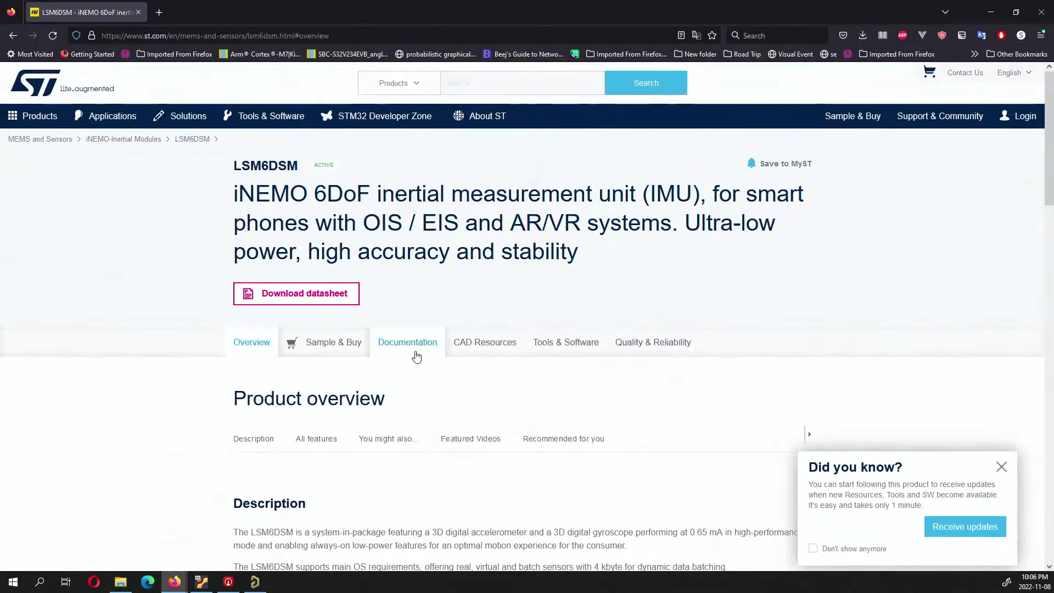
- Browse the LSM6DSM documentation resources, from product specifications and application notes to brochures
click(407, 342)
scroll(287, 473, down, 2)
scroll(286, 473, down, 1)
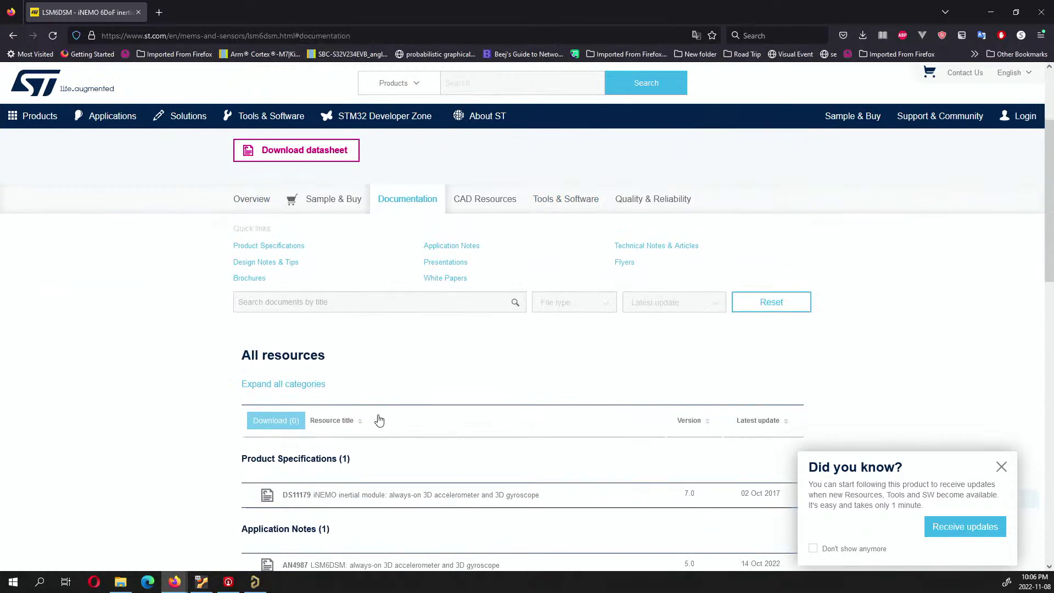
scroll(435, 425, down, 2)
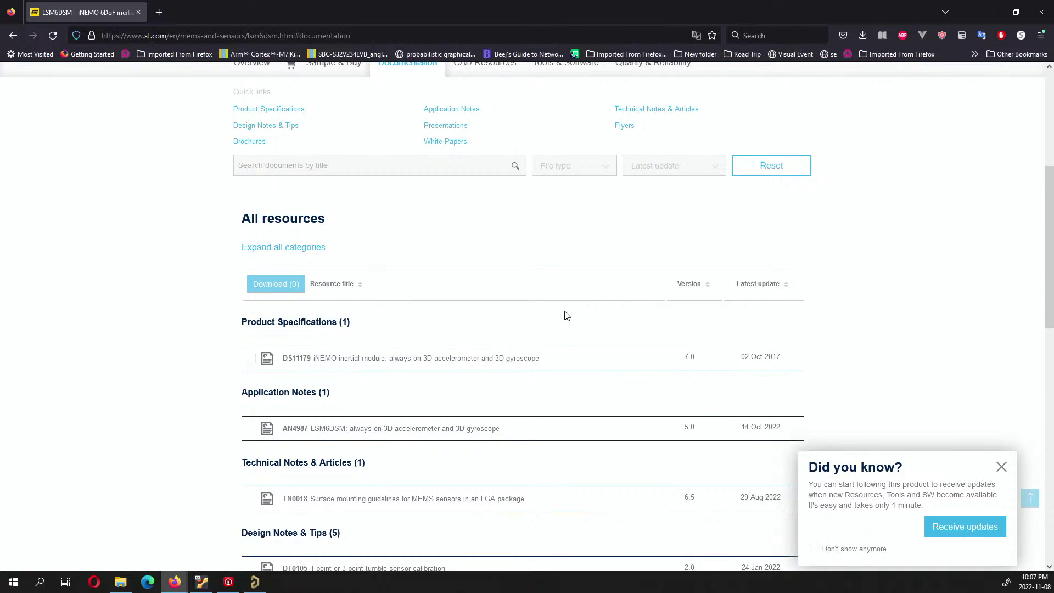
scroll(566, 315, down, 3)
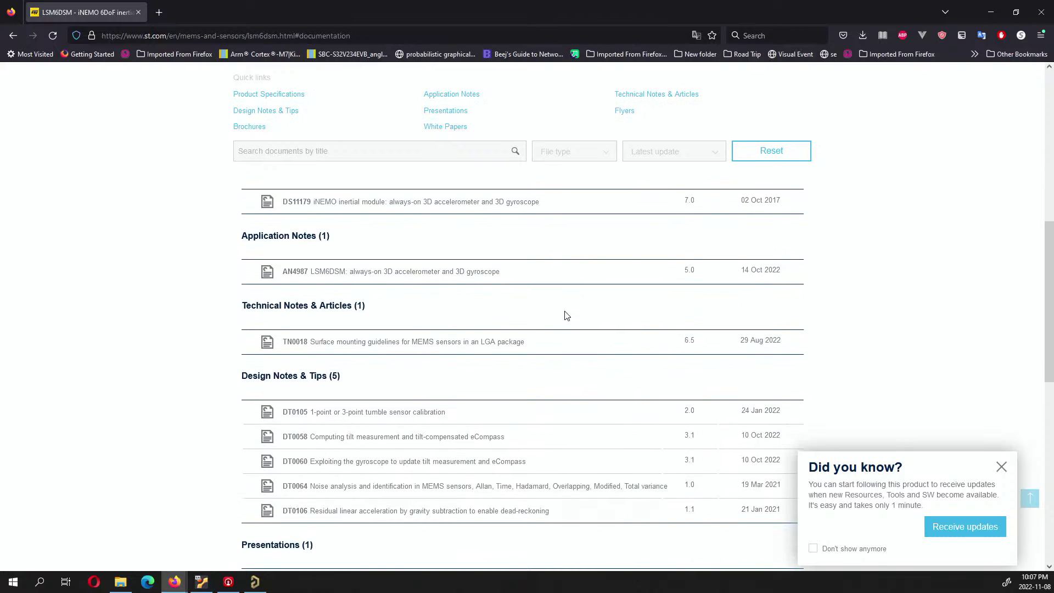
scroll(567, 315, down, 5)
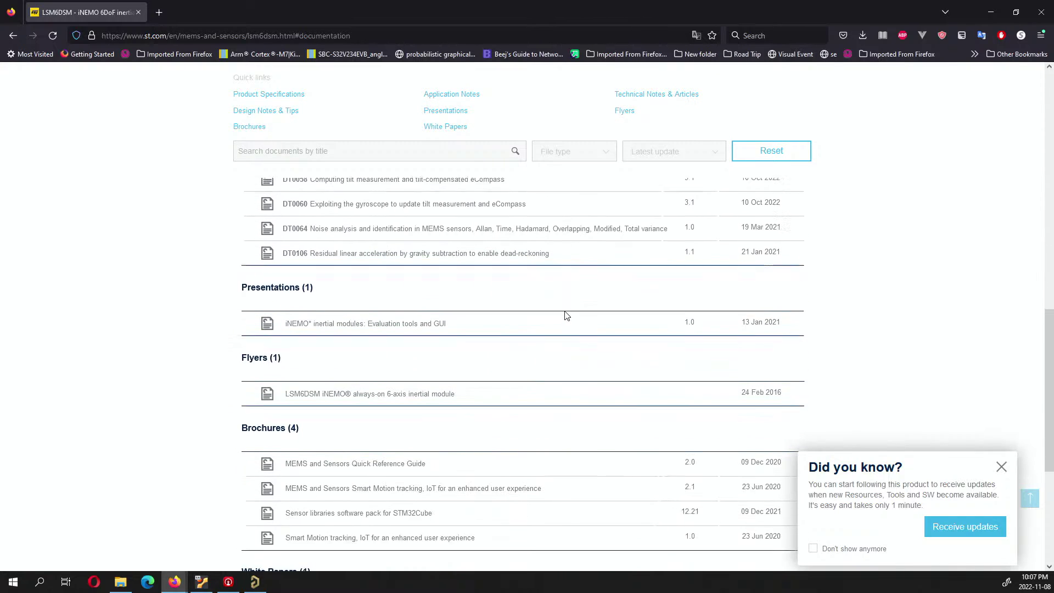
scroll(566, 315, down, 2)
scroll(565, 314, down, 2)
scroll(565, 313, up, 15)
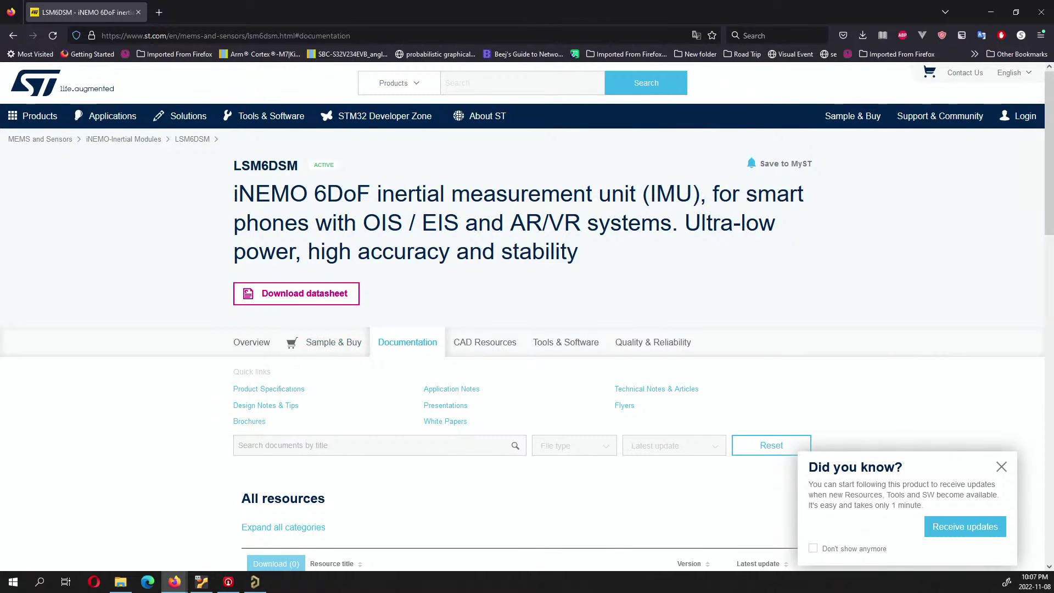
- Examine the electrical connection diagrams for Modes 1 to 4 in the lsm6dsm.pdf datasheet, ending on Mode 1
drag(1049, 49, 209, 17)
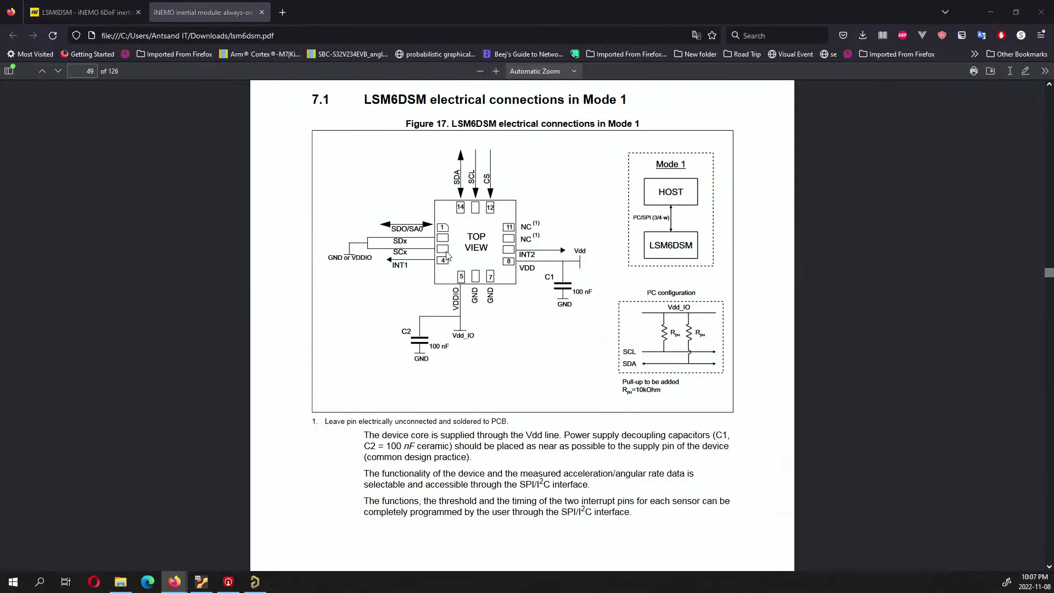
scroll(446, 255, up, 2)
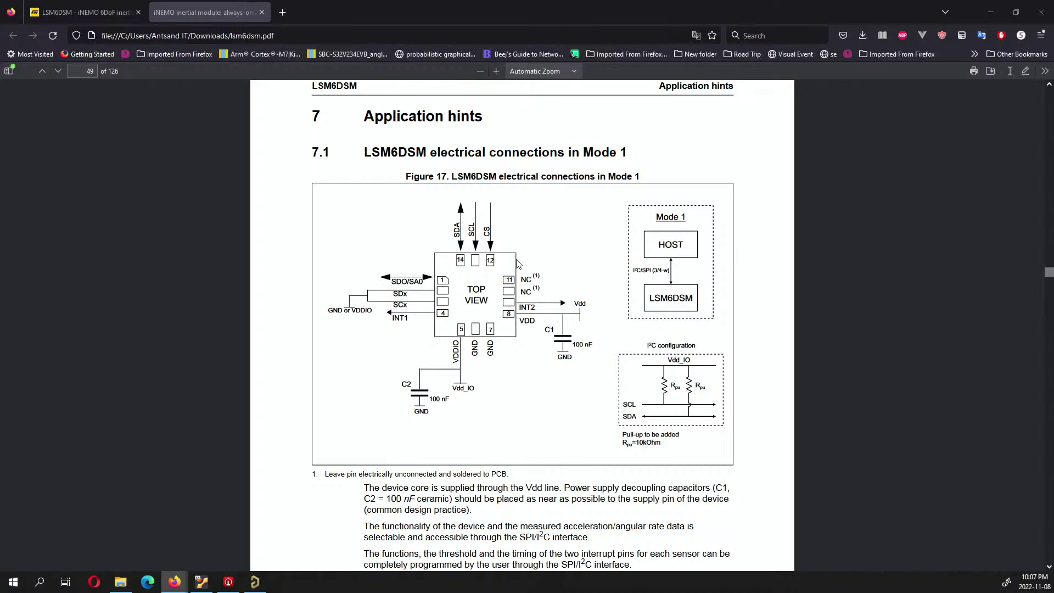
scroll(520, 325, down, 10)
scroll(533, 324, down, 3)
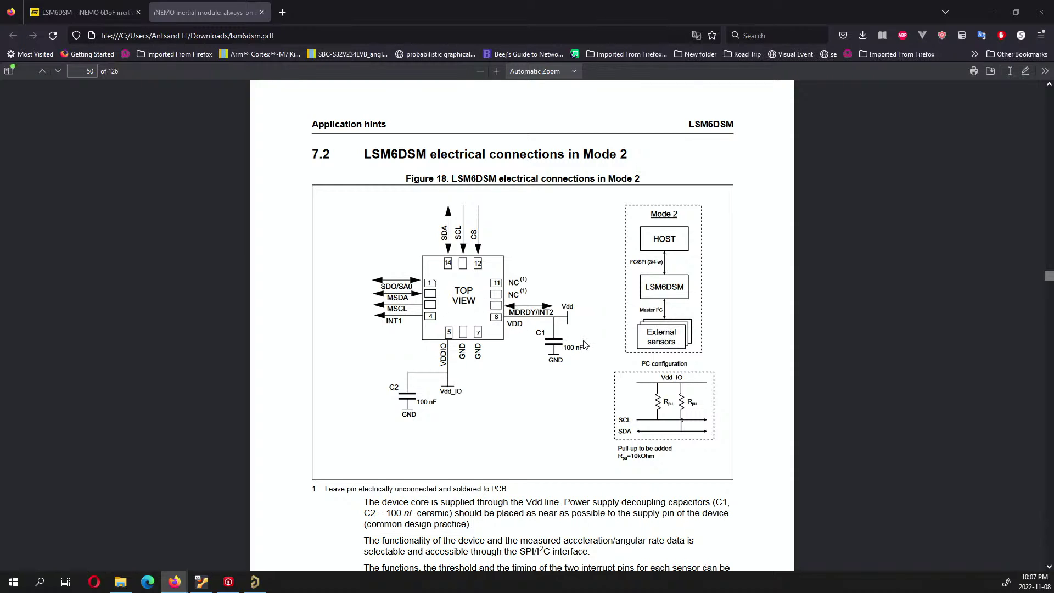
scroll(485, 309, down, 2)
scroll(485, 309, down, 10)
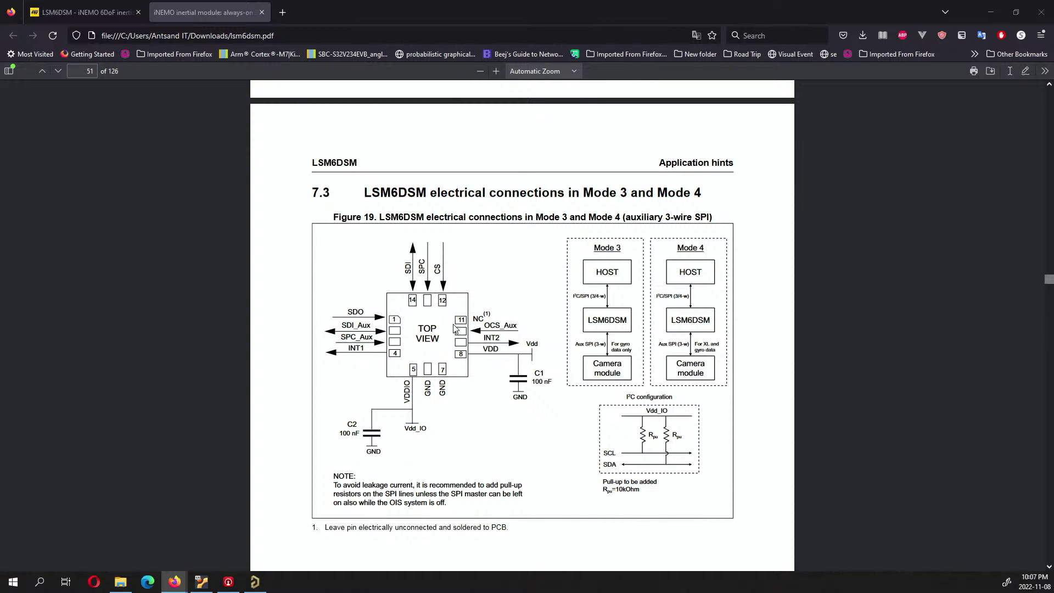
scroll(525, 304, up, 7)
scroll(525, 304, up, 15)
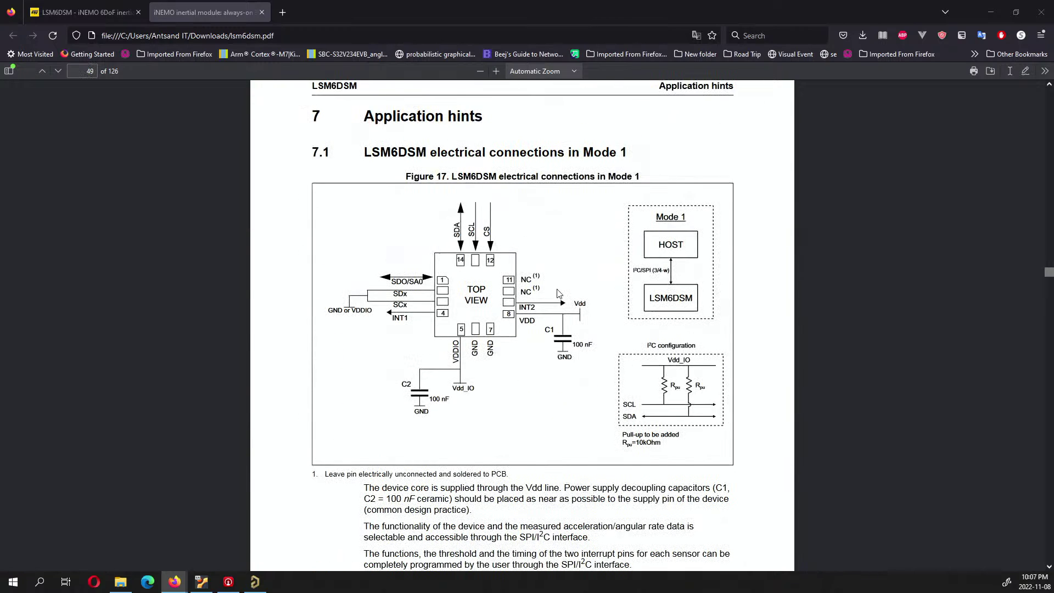
scroll(558, 293, up, 2)
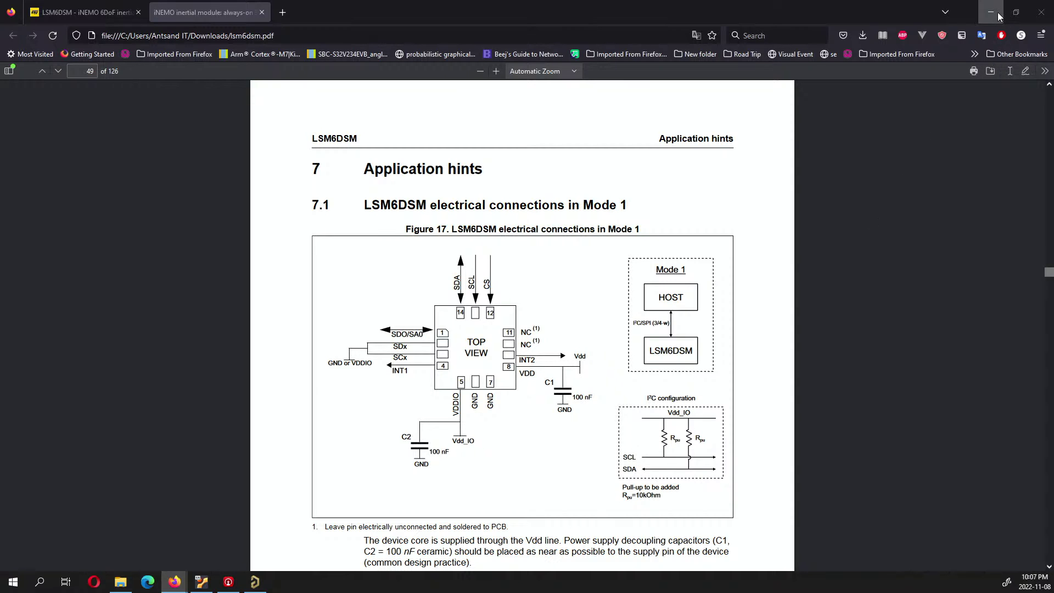
- Switch to Altium Designer and examine the LSM6DMTR breakout schematic's pin connections, pull-up resistors, decoupling capacitors and headers
click(254, 581)
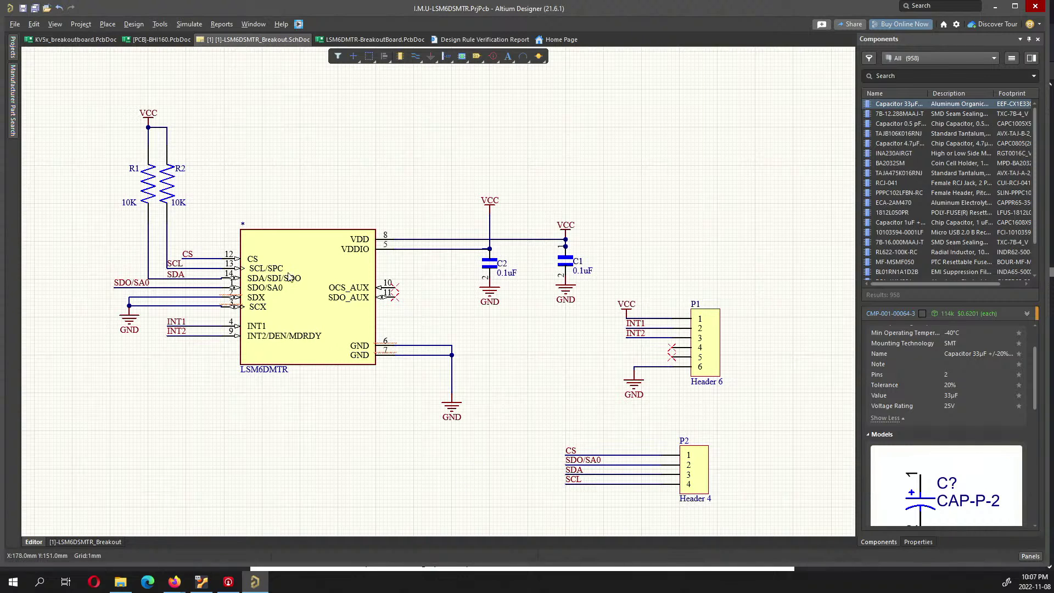
ctrl+scroll(288, 258, down, 1)
scroll(344, 439, up, 2)
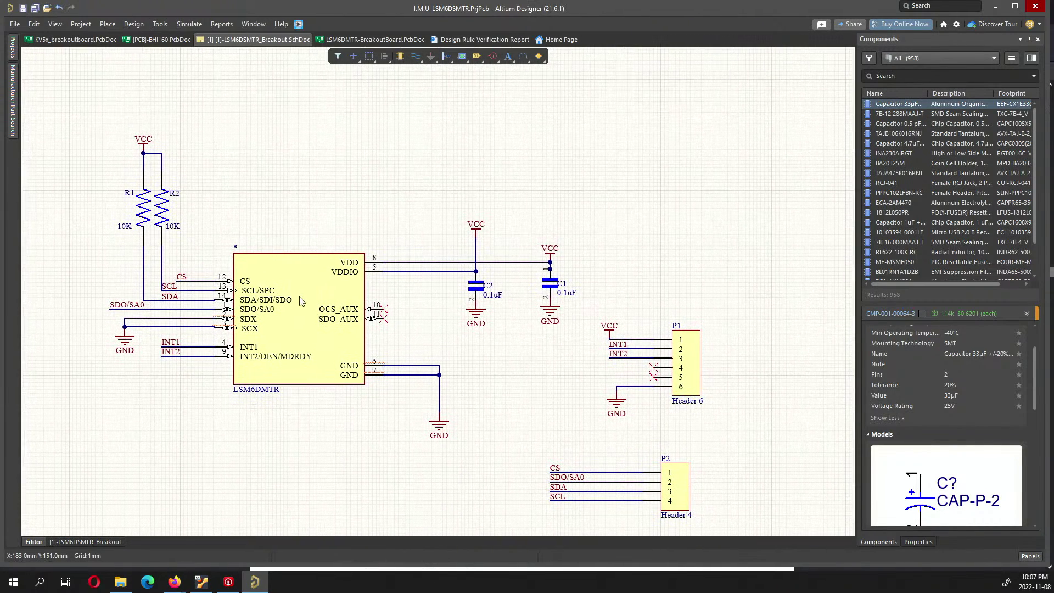
click(319, 349)
click(339, 122)
scroll(340, 123, left, 1)
shift+scroll(339, 127, left, 2)
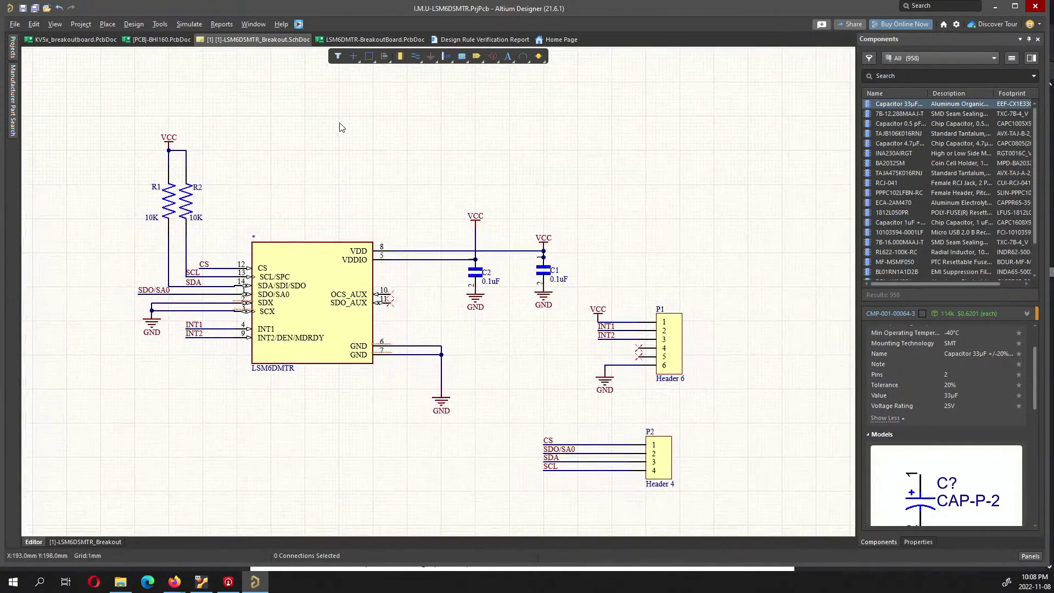
ctrl+scroll(354, 333, down, 1)
ctrl+scroll(354, 297, down, 1)
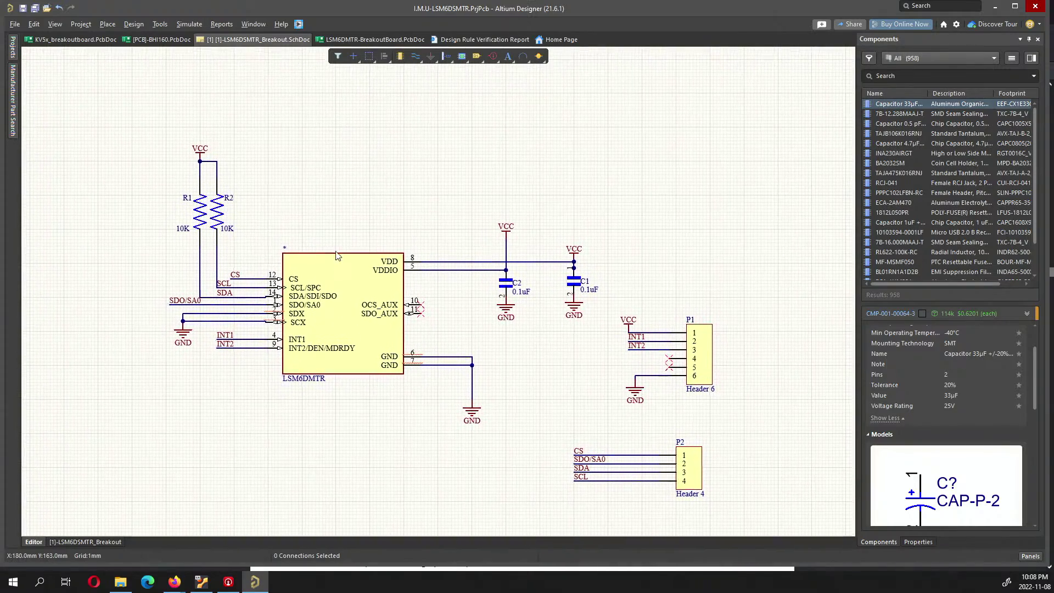
scroll(353, 297, up, 1)
ctrl+scroll(225, 308, up, 1)
ctrl+scroll(225, 307, up, 3)
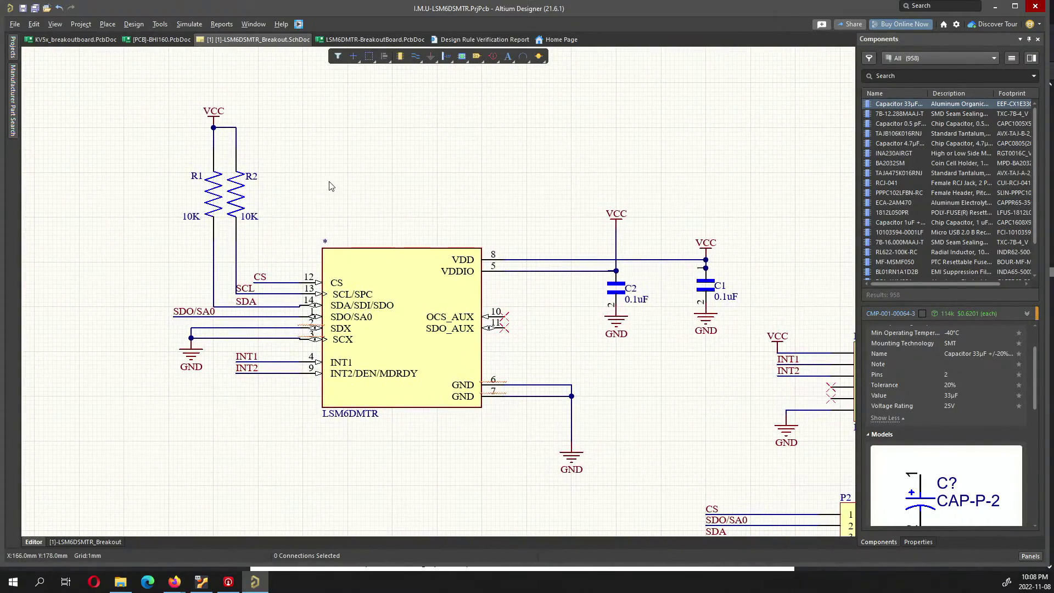
shift+scroll(329, 185, right, 2)
ctrl+scroll(329, 186, down, 1)
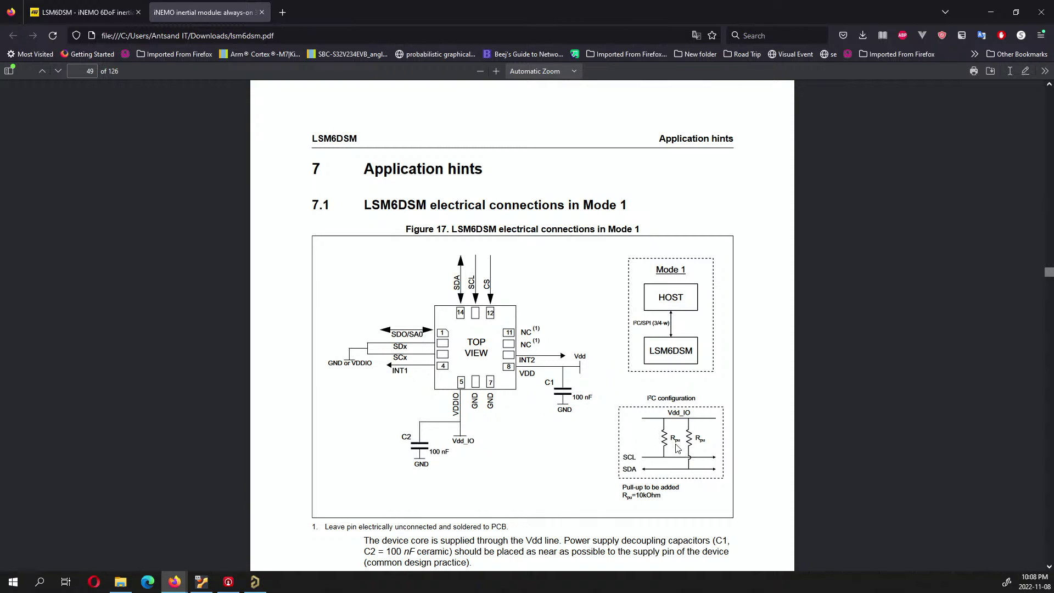
- Check the I²C pull-up resistor note and the C1, C2 decoupling capacitor text for Mode 1 in the Firefox datasheet
scroll(507, 333, down, 2)
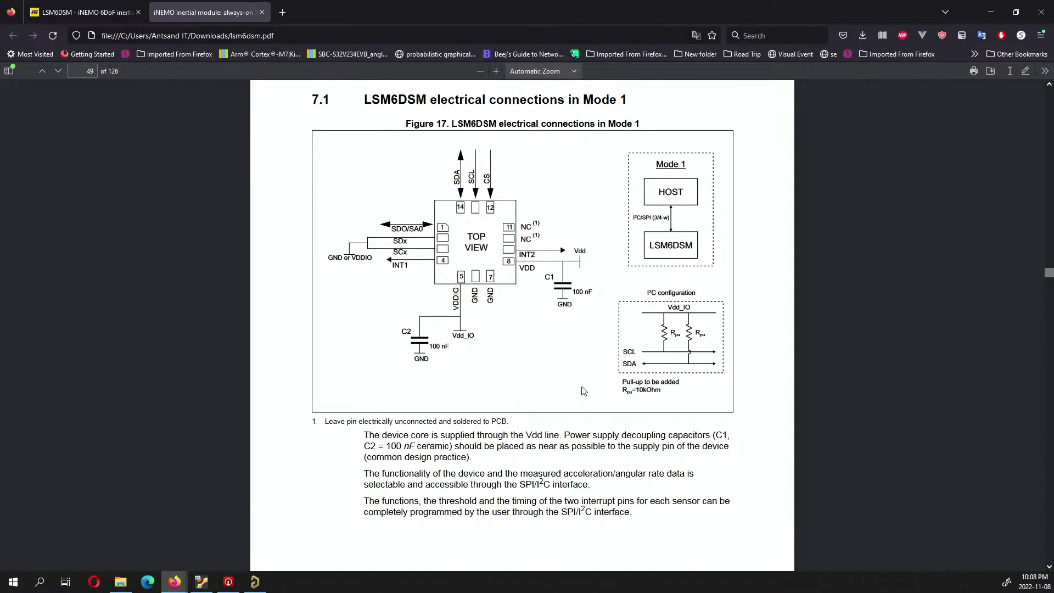
drag(633, 393, 663, 390)
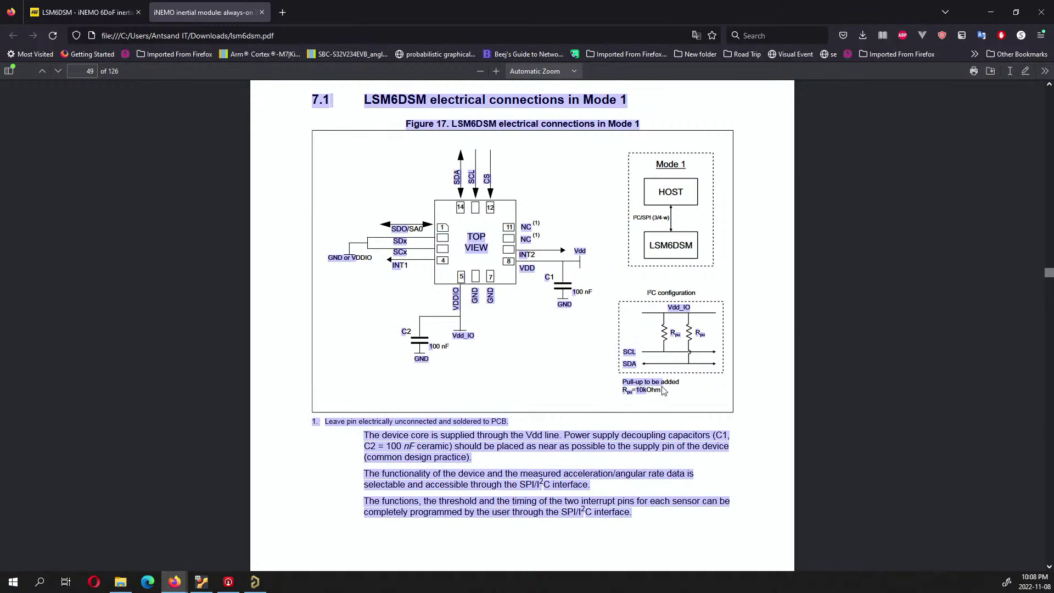
click(663, 386)
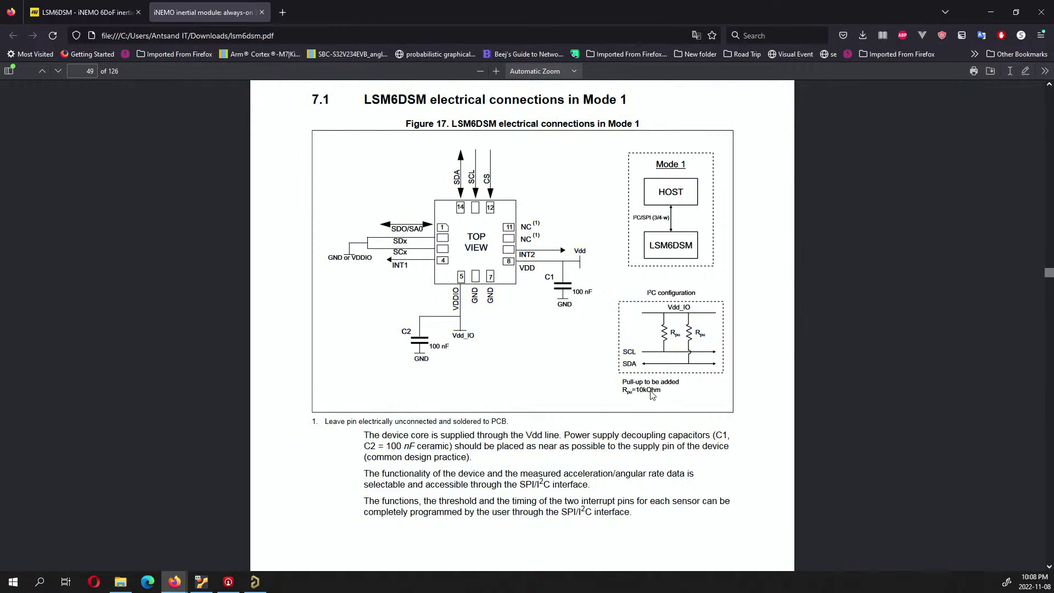
drag(638, 390, 647, 390)
drag(396, 446, 424, 435)
click(447, 347)
- Return to Altium Designer and review the full LSM6DMTR breakout schematic against the datasheet's Mode 1 connections
click(255, 581)
scroll(530, 366, down, 2)
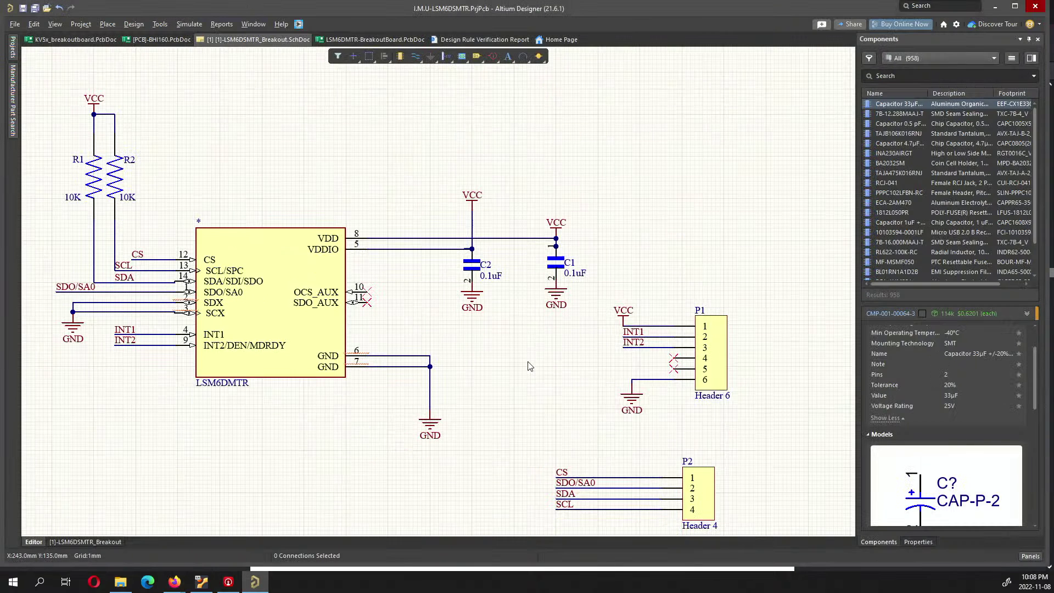
scroll(215, 59, up, 1)
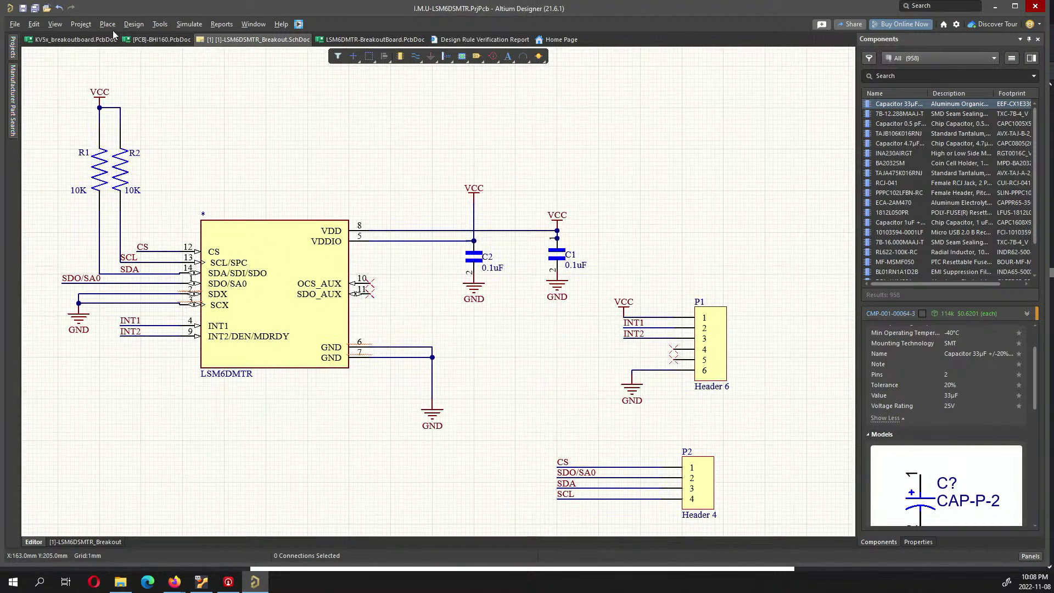
- View the BHI160 board layout and the 3D LSM6DMTR breakout board, and return to the LSM6DMTR schematic
click(154, 39)
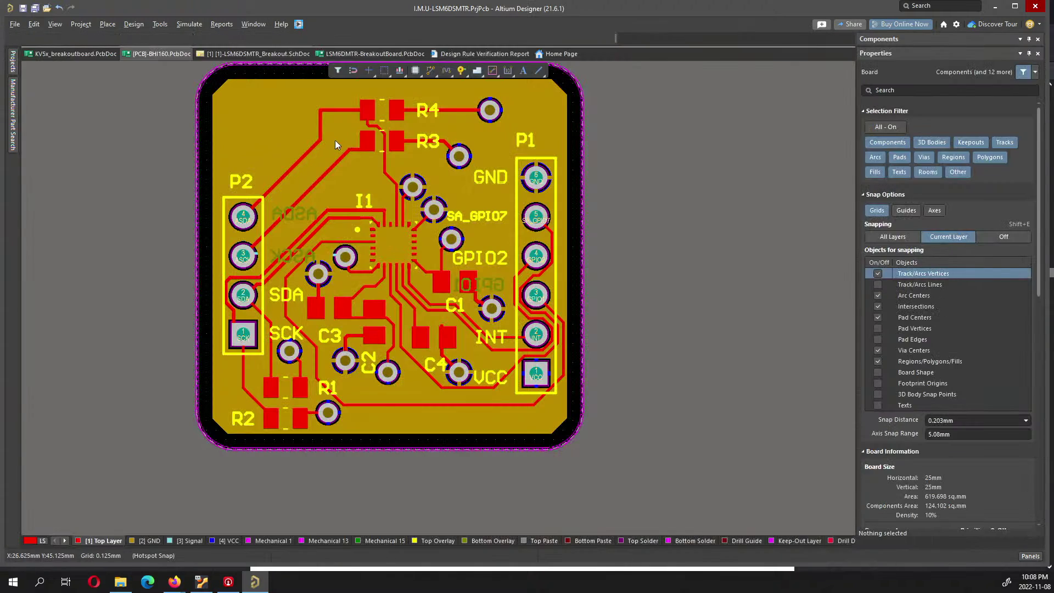
scroll(307, 192, down, 1)
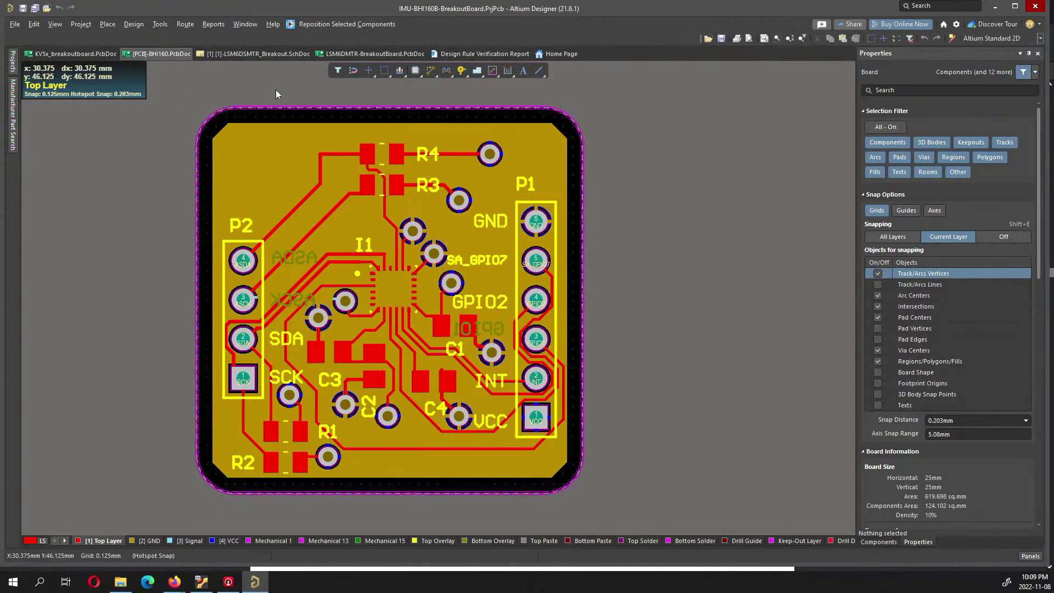
click(340, 55)
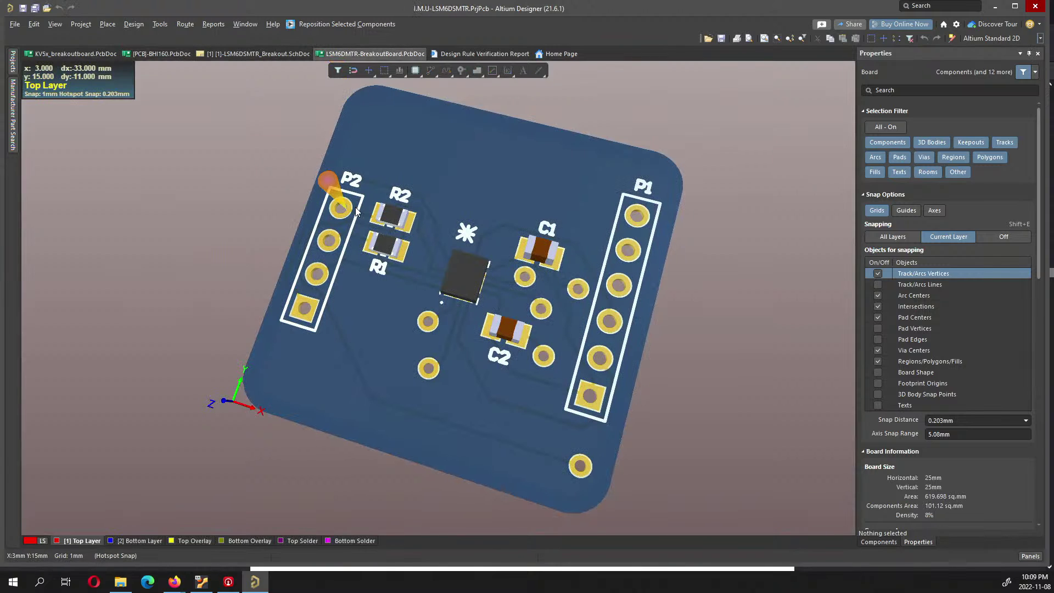
click(257, 53)
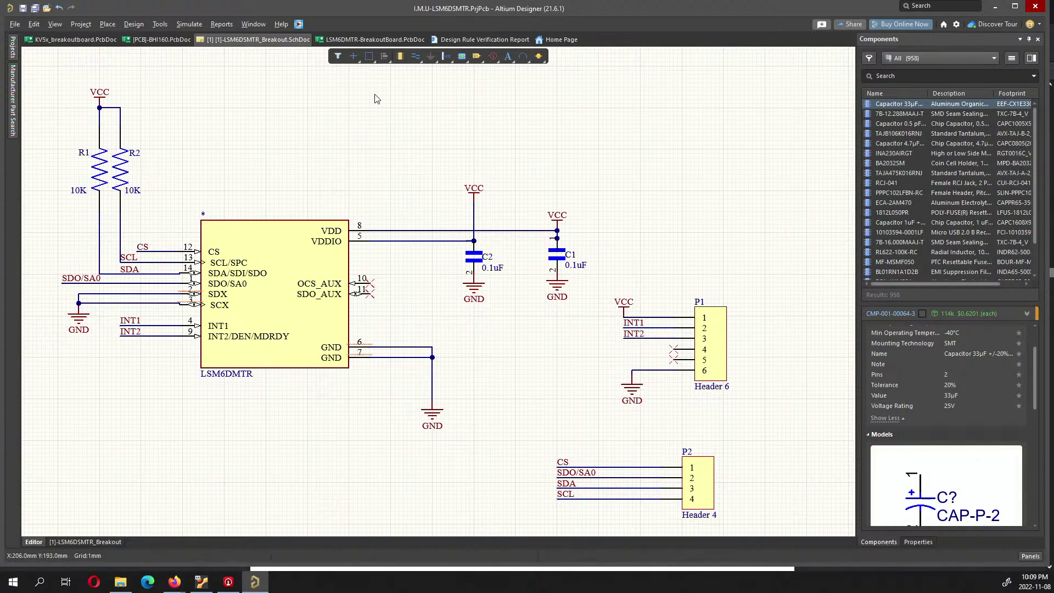
- Show the LSM6DMTR breakout board in 2D, inspect the routing around the sensor, and reopen the BHI160 board for comparison
click(365, 39)
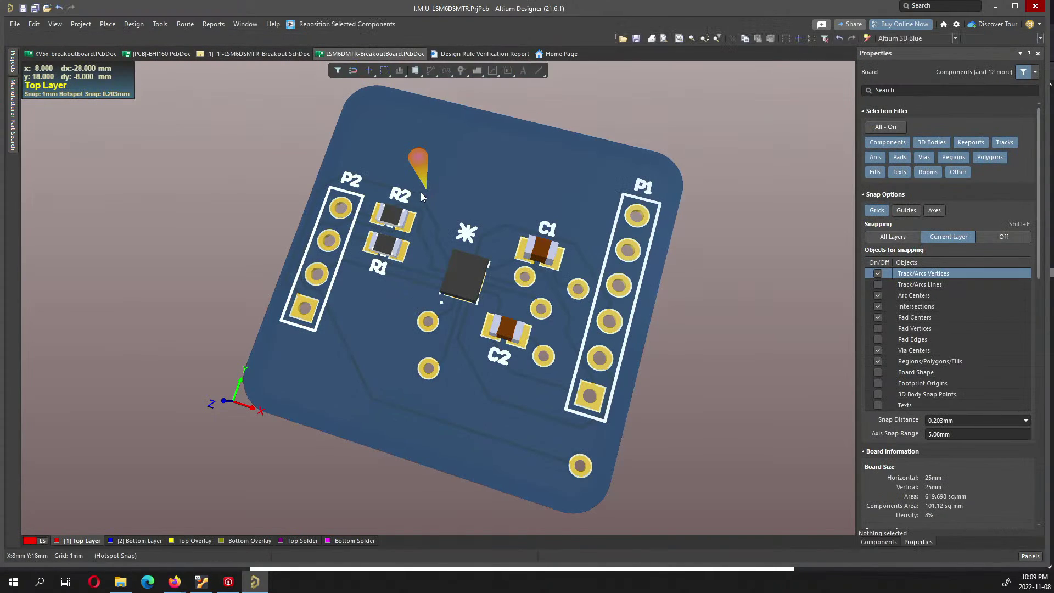
key(2)
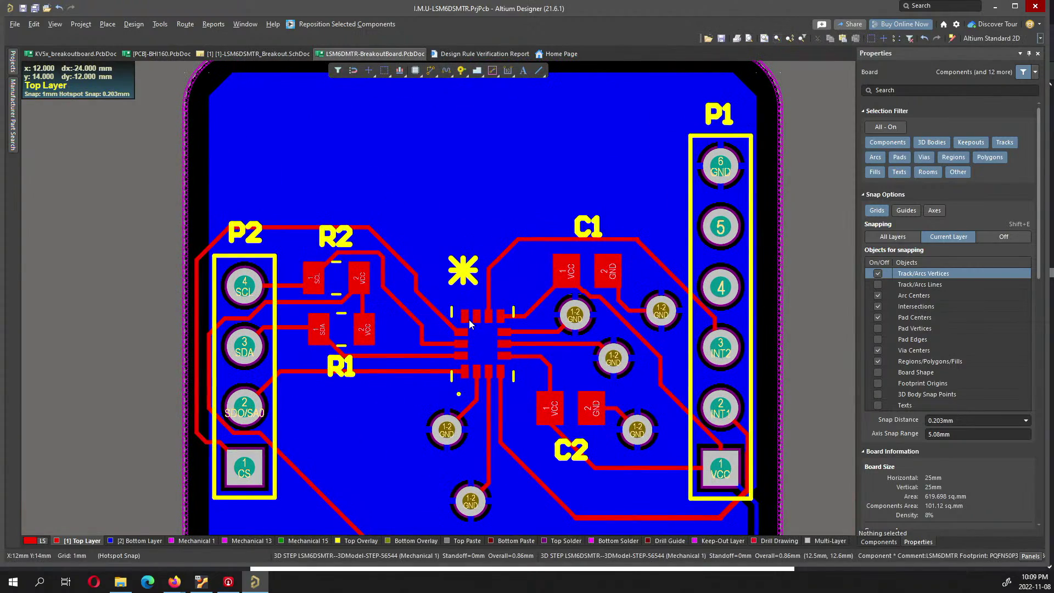
right_drag(492, 347, 491, 325)
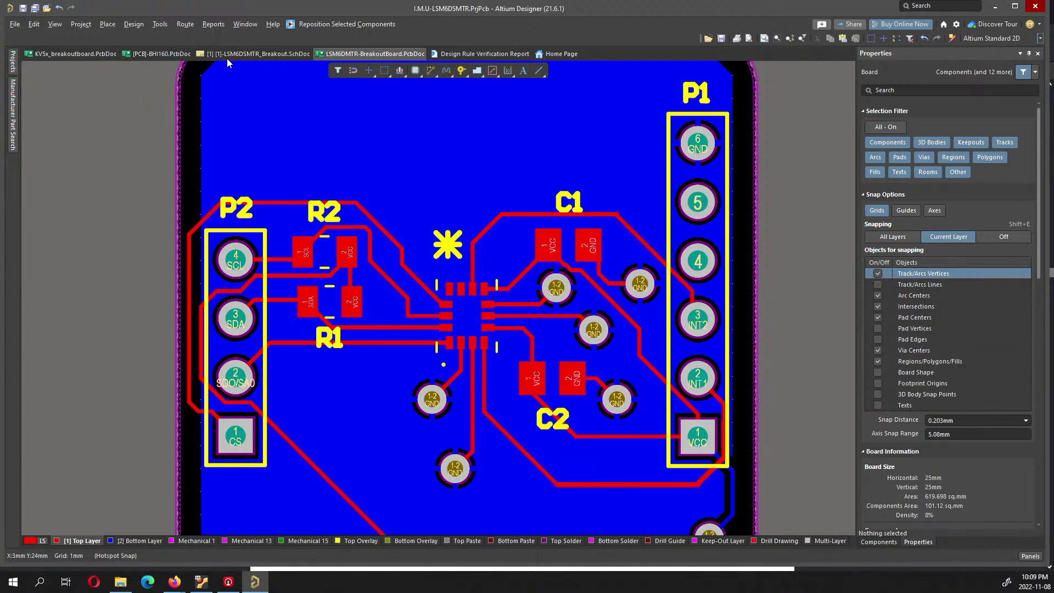
click(169, 53)
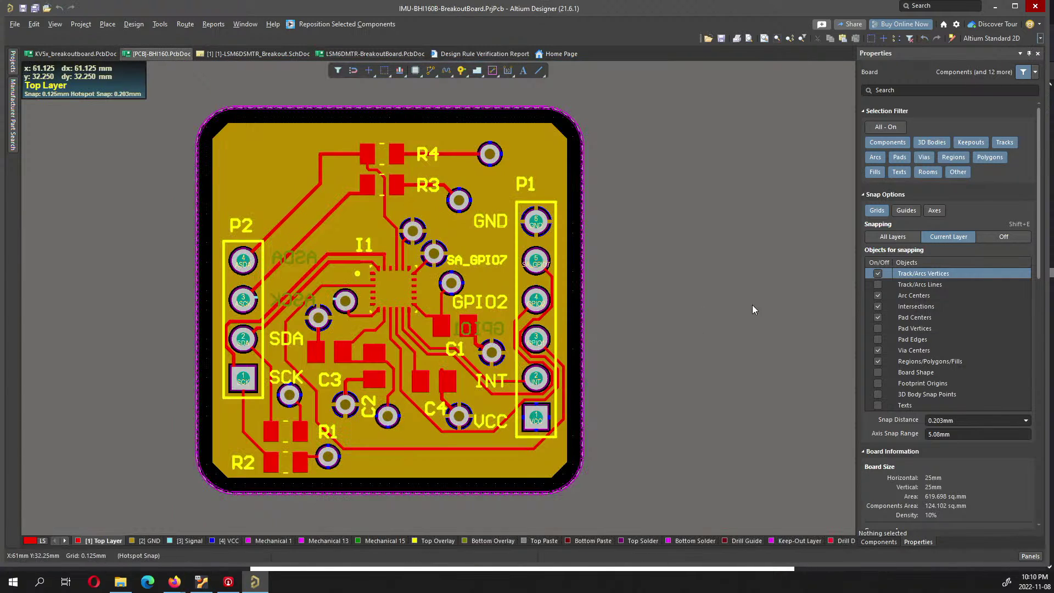
- View the LSM6DMTR breakout board in 3D, check its schematic, and return to the board layout
click(375, 54)
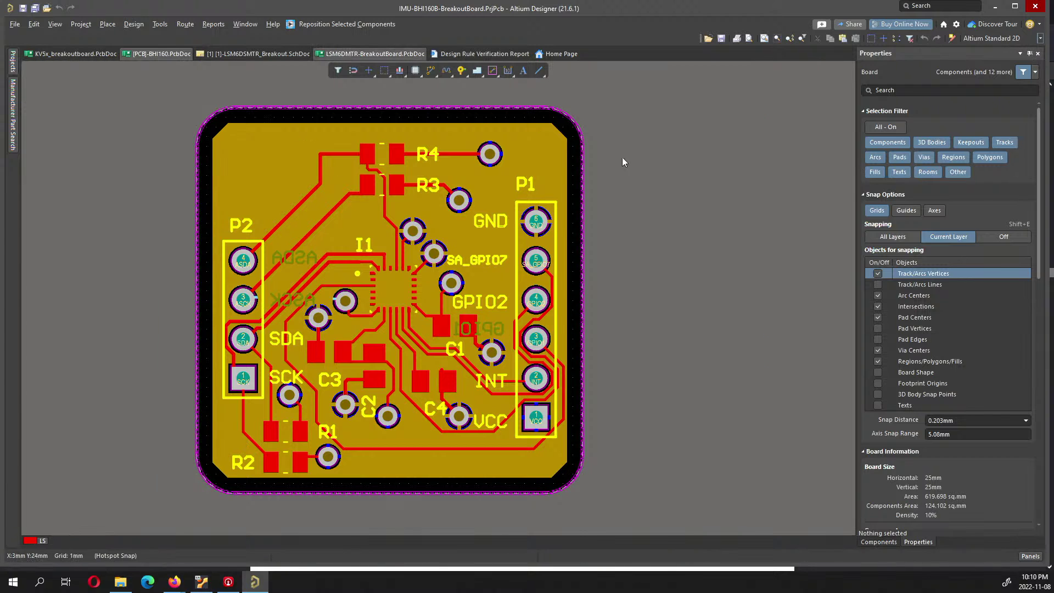
key(3)
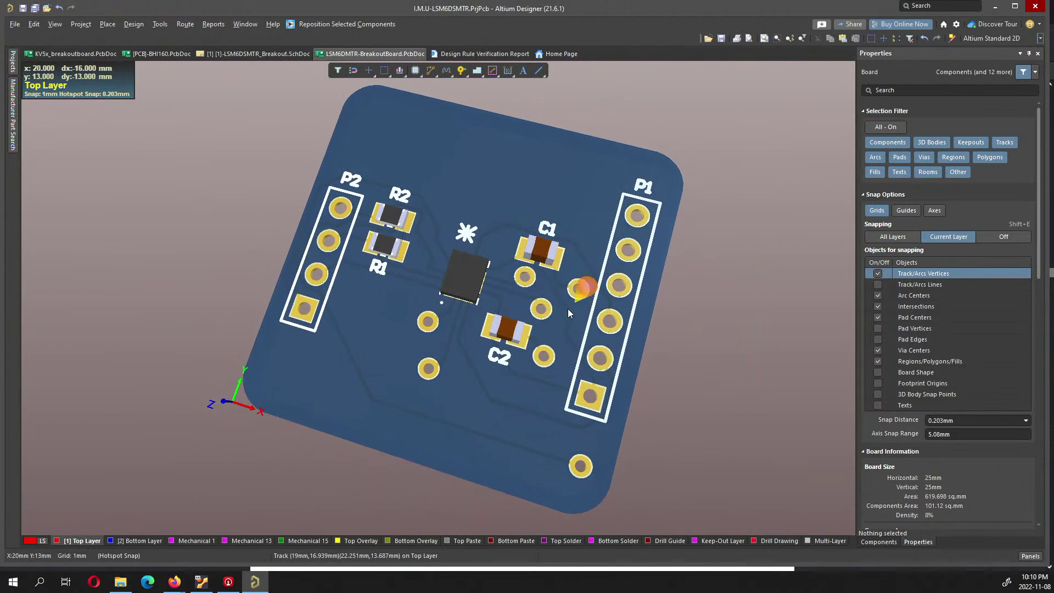
shift+right_drag(553, 298, 515, 266)
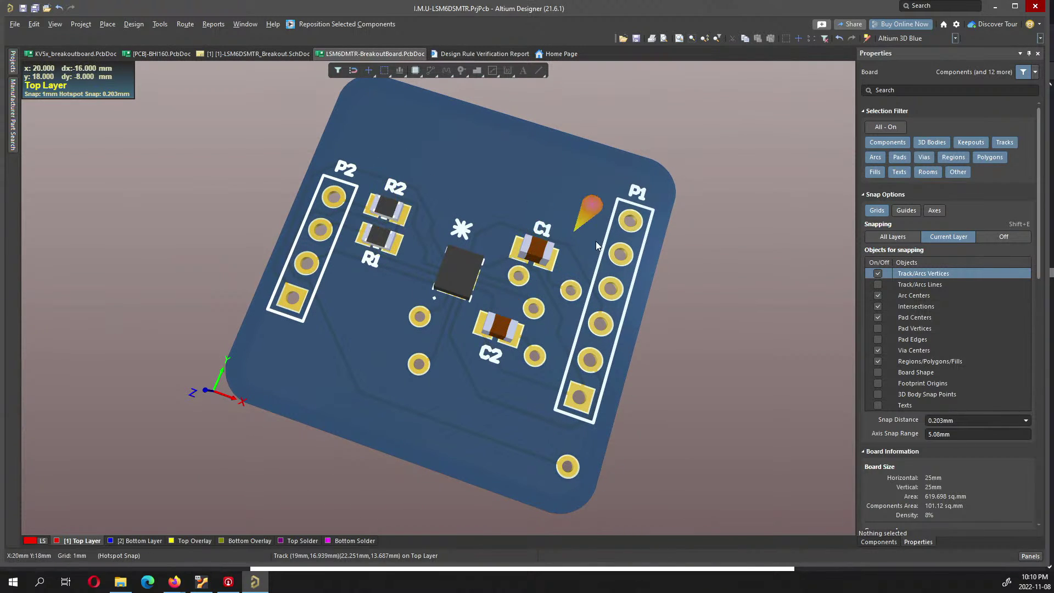
shift+scroll(611, 237, down, 1)
shift+scroll(611, 233, down, 1)
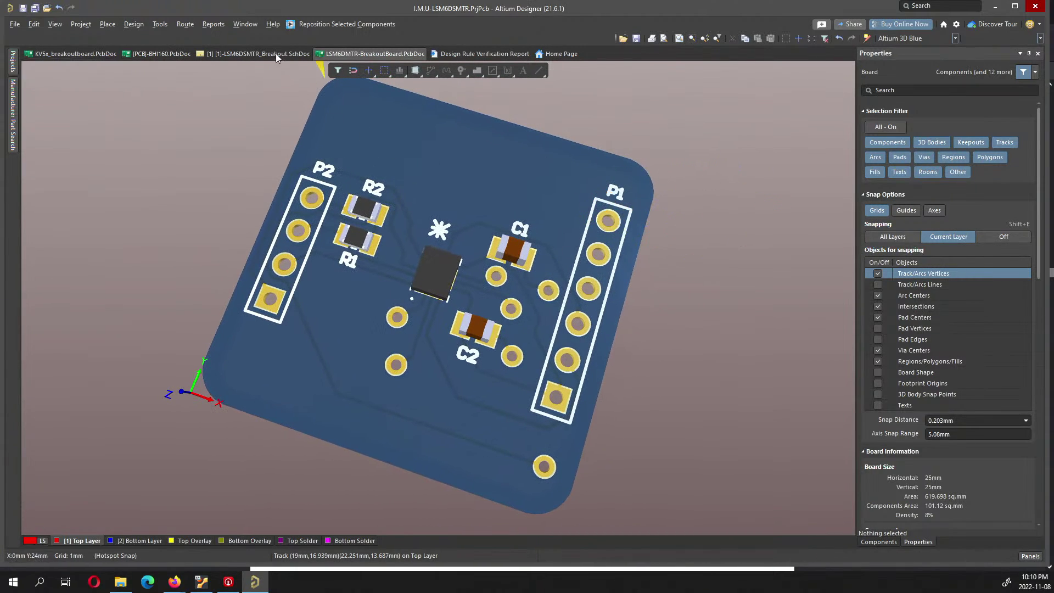
click(247, 53)
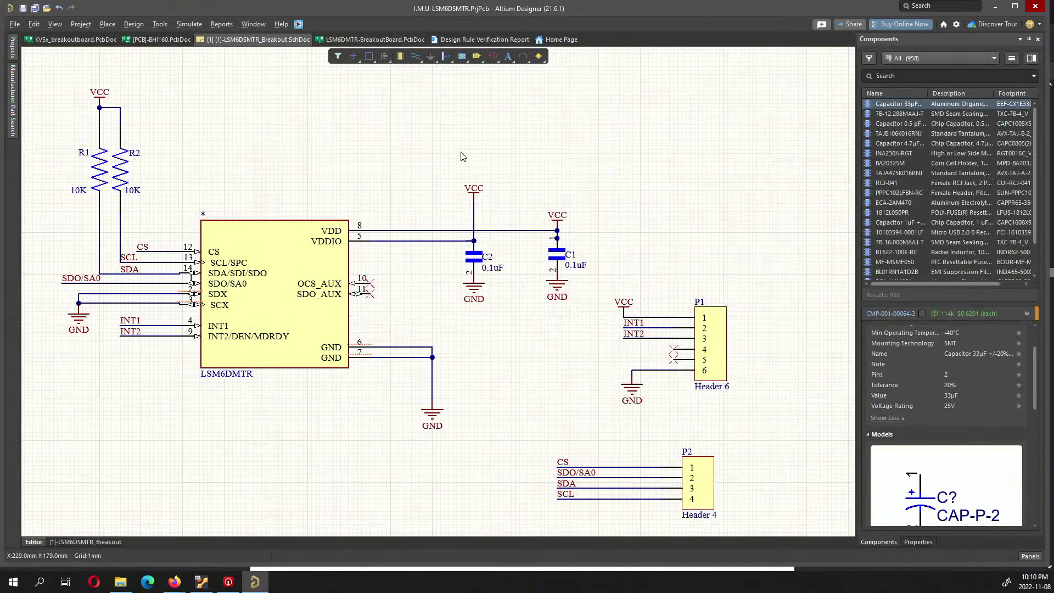
click(374, 40)
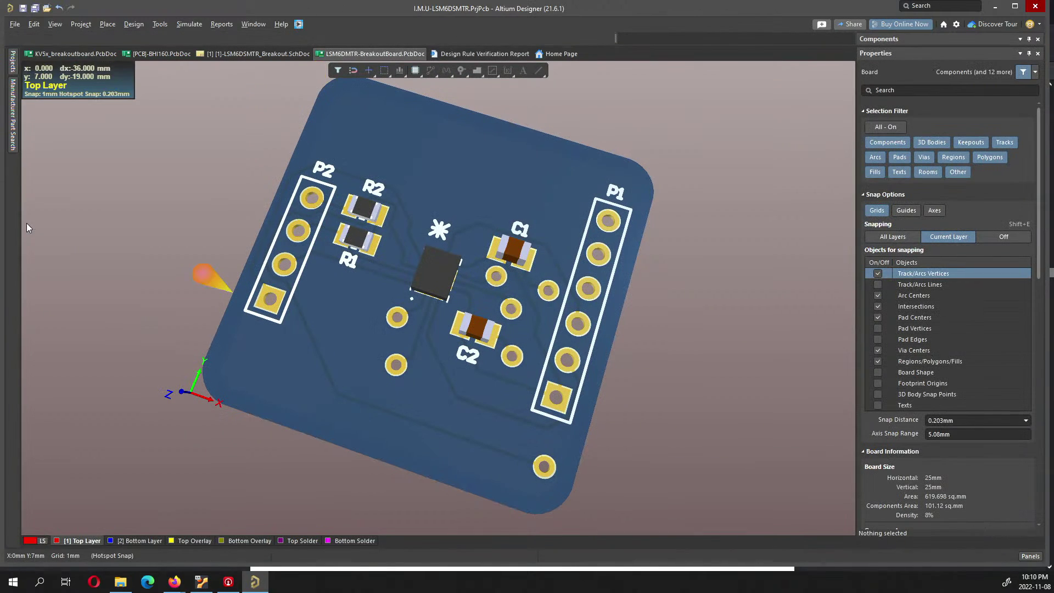
- Start a Gerber file output for the LSM6DMTR breakout board and set its units to millimeters
click(15, 24)
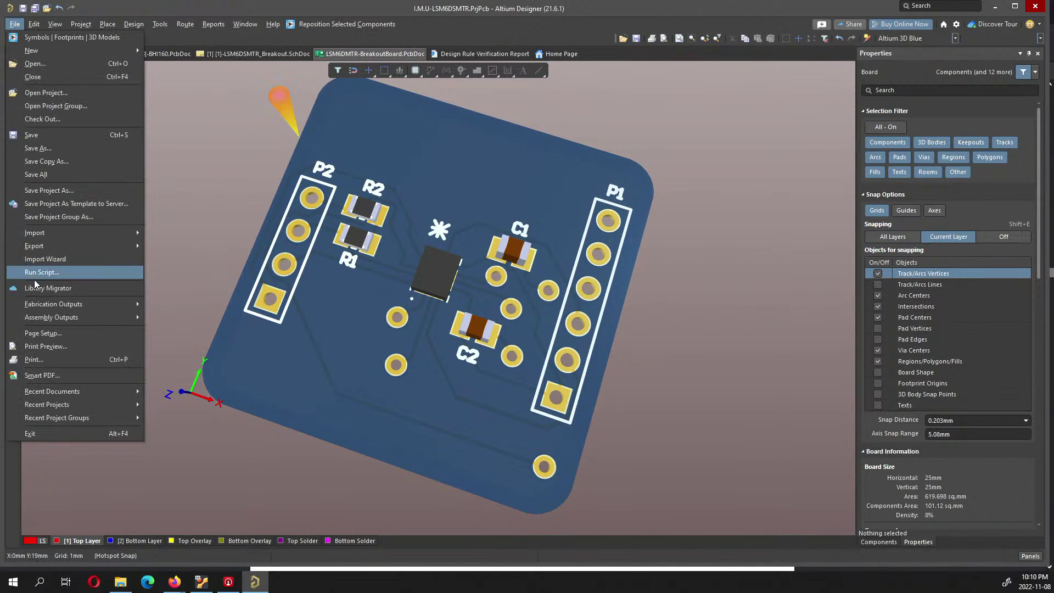
mouse_move(46, 304)
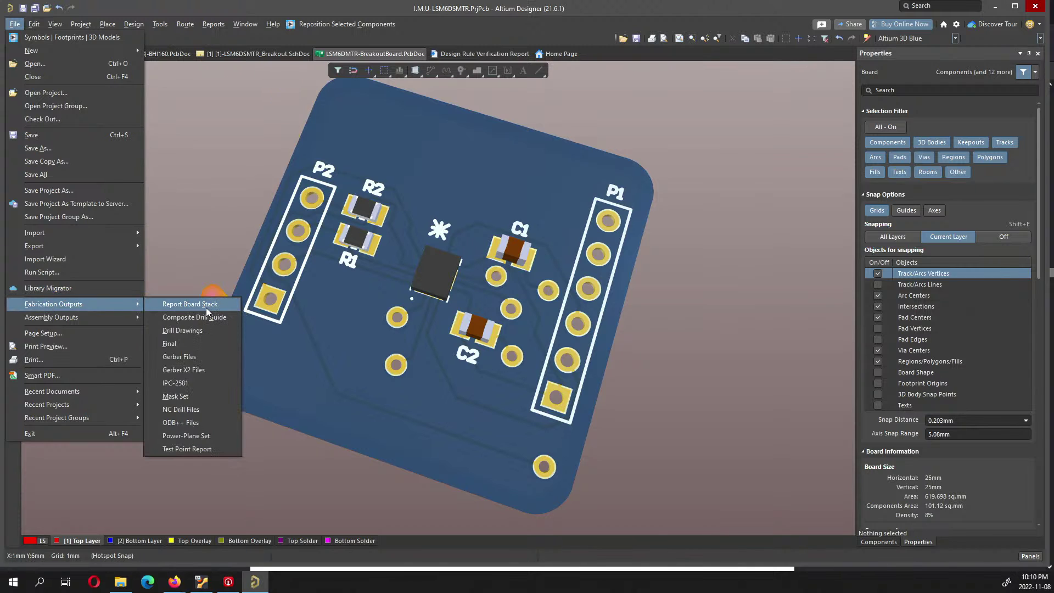
click(180, 357)
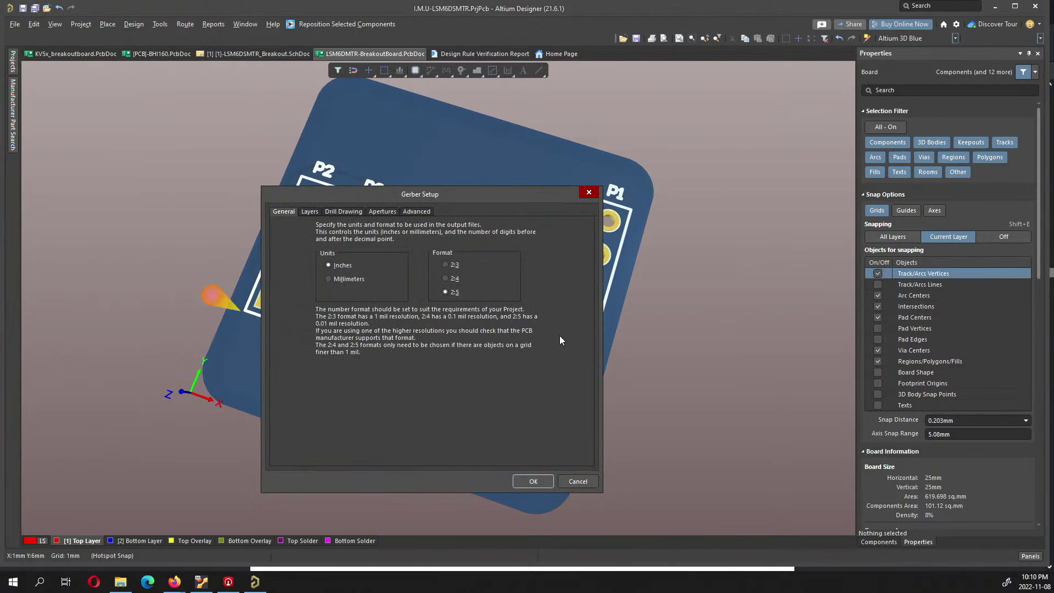
click(349, 278)
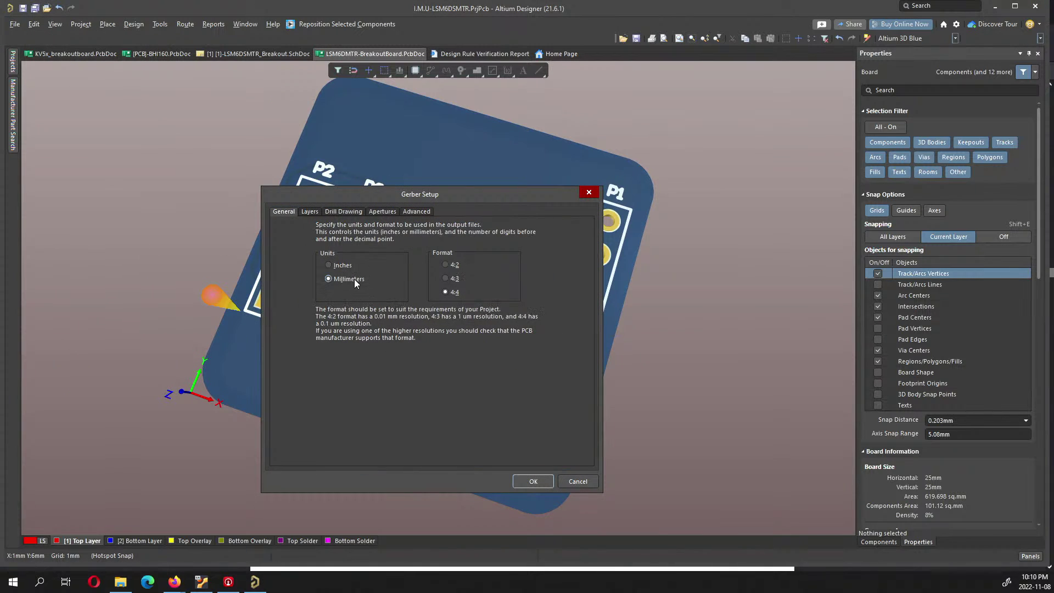
- Include all layers and all used drill pairs for the drill drawing and drill guide plots, and generate the Gerber files
click(311, 210)
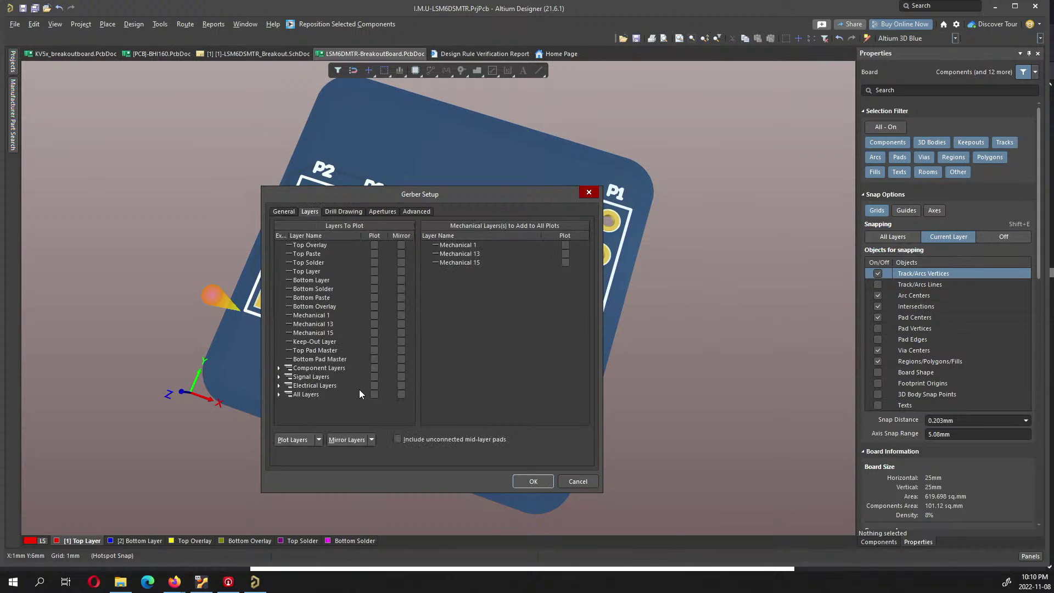
click(341, 212)
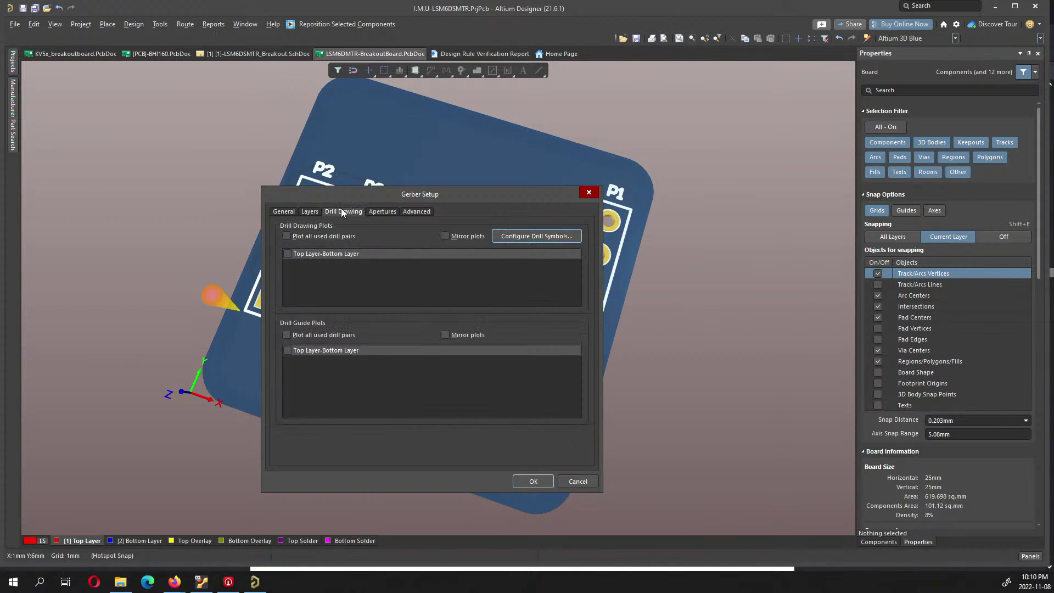
click(287, 237)
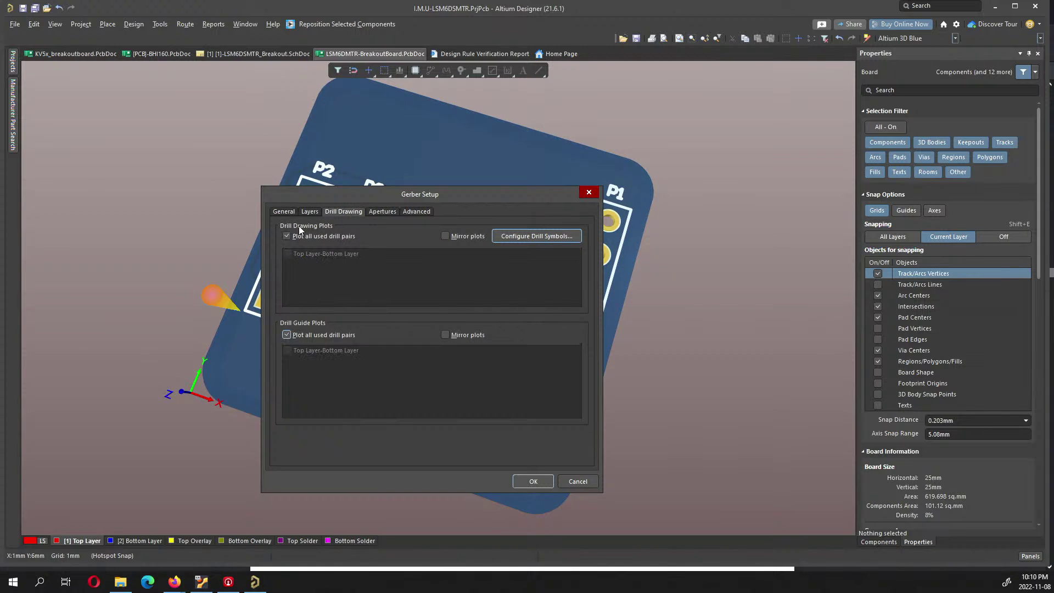
click(307, 212)
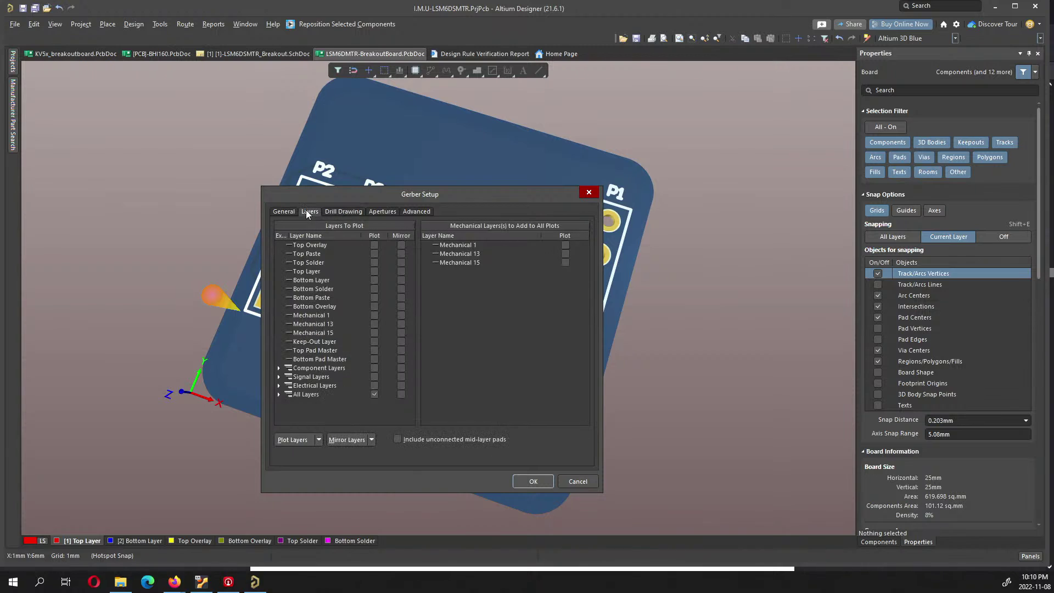
click(533, 480)
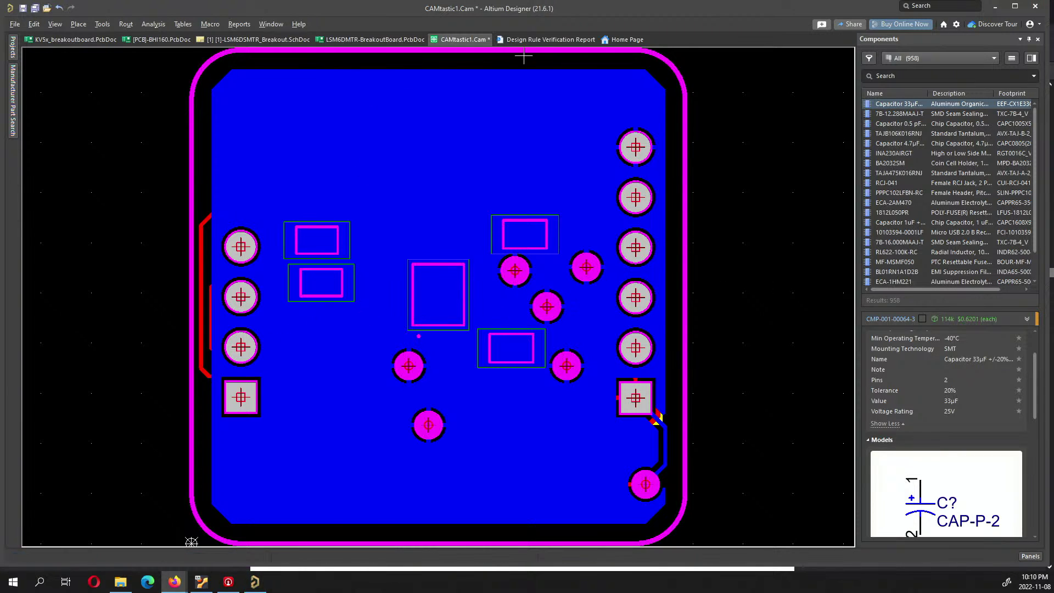
- Close the generated Gerber view CAMtastic1.Cam without saving it
right_click(466, 40)
click(493, 46)
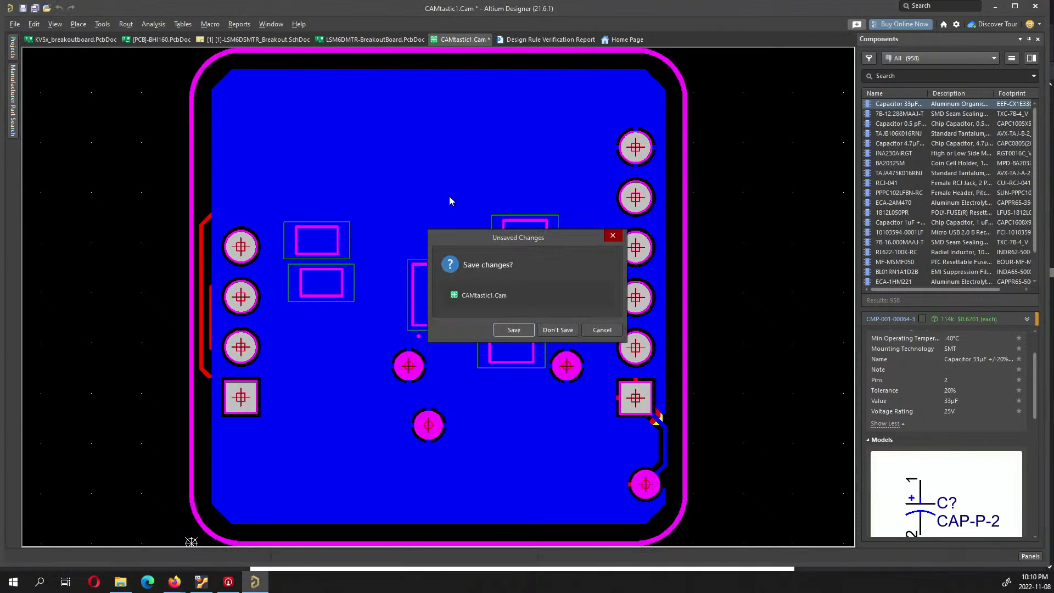
click(558, 330)
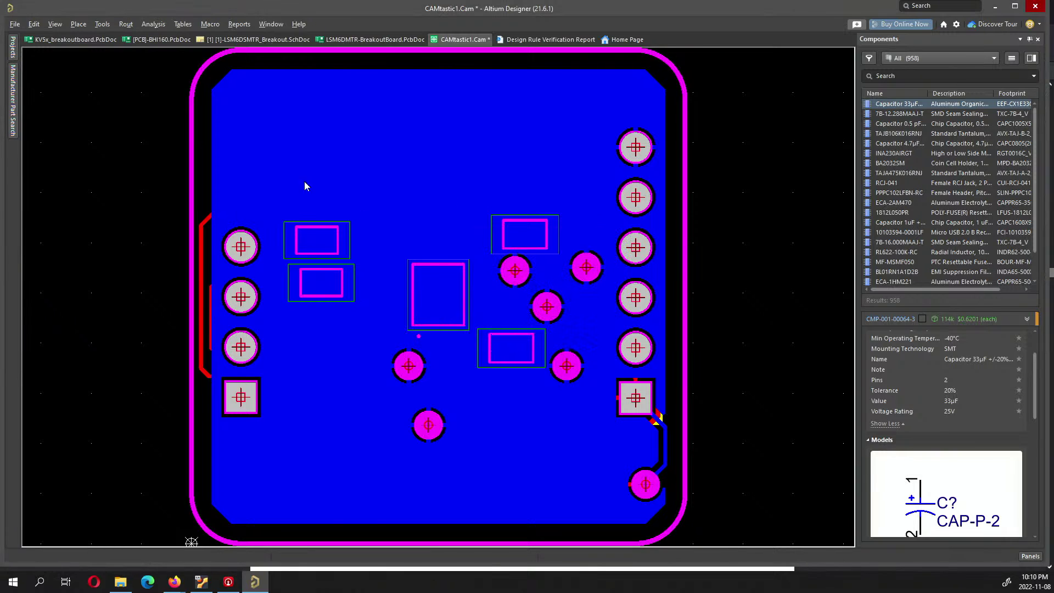
- Generate the board's NC drill files in millimeters and accept the drill data import with its default settings
click(14, 24)
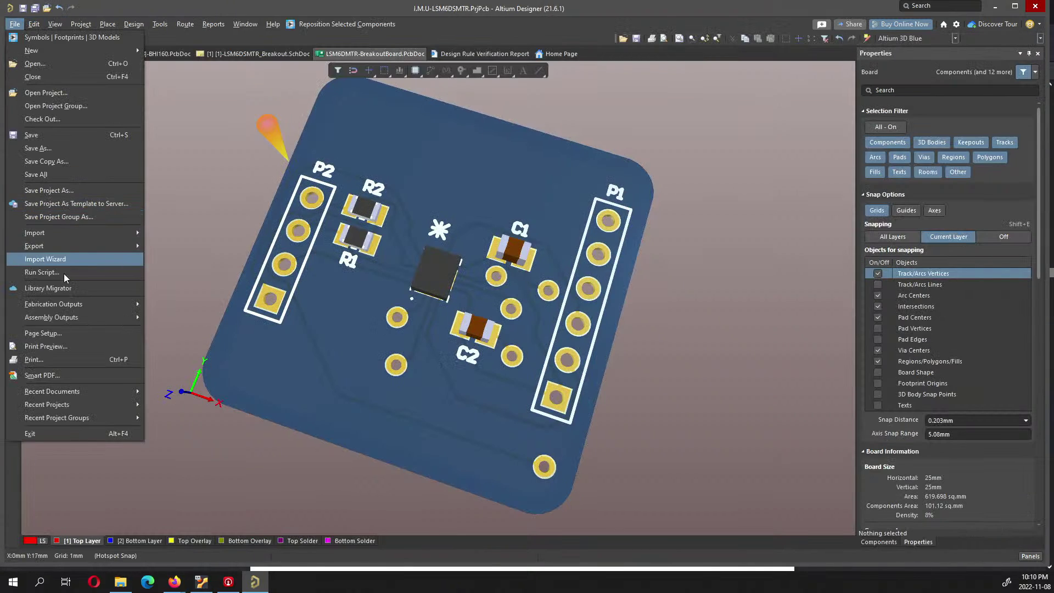
mouse_move(57, 304)
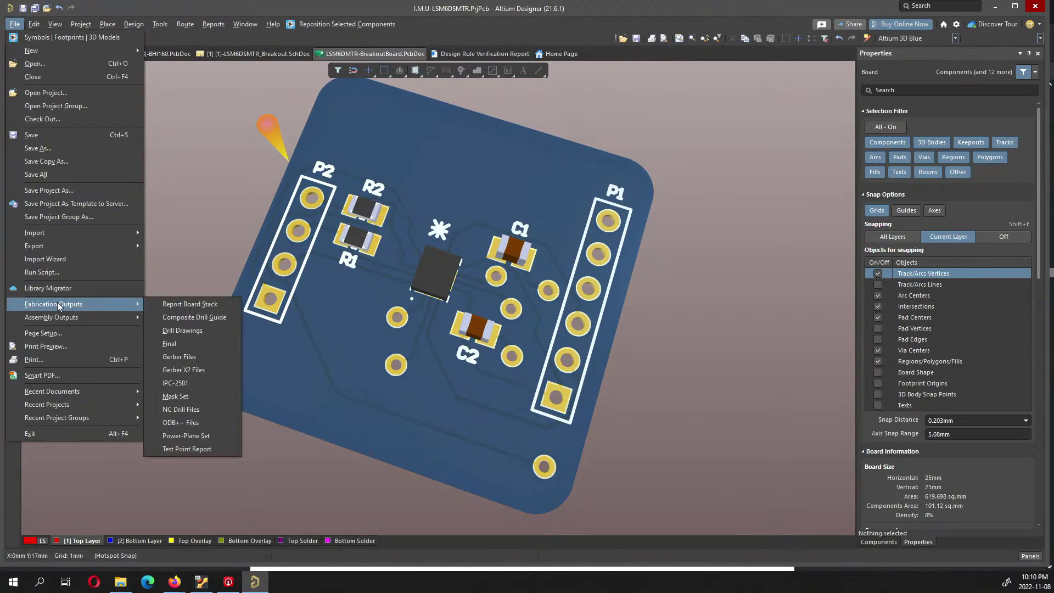
click(184, 409)
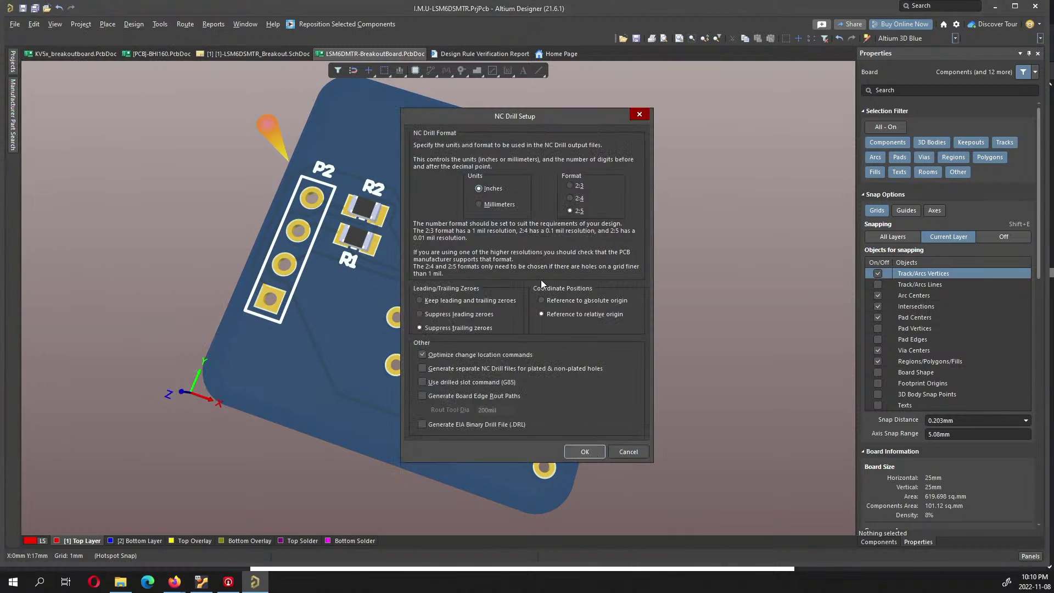
click(499, 205)
click(583, 451)
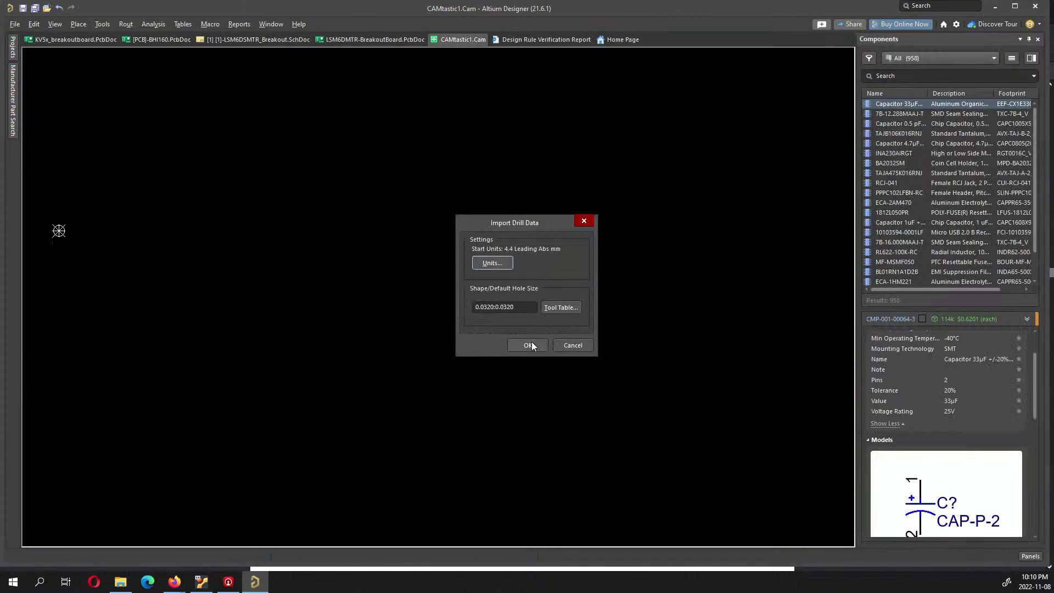
click(530, 344)
- Close the CAMtastic1.Cam drill view without saving and return to the LSM6DMTR board
right_click(465, 31)
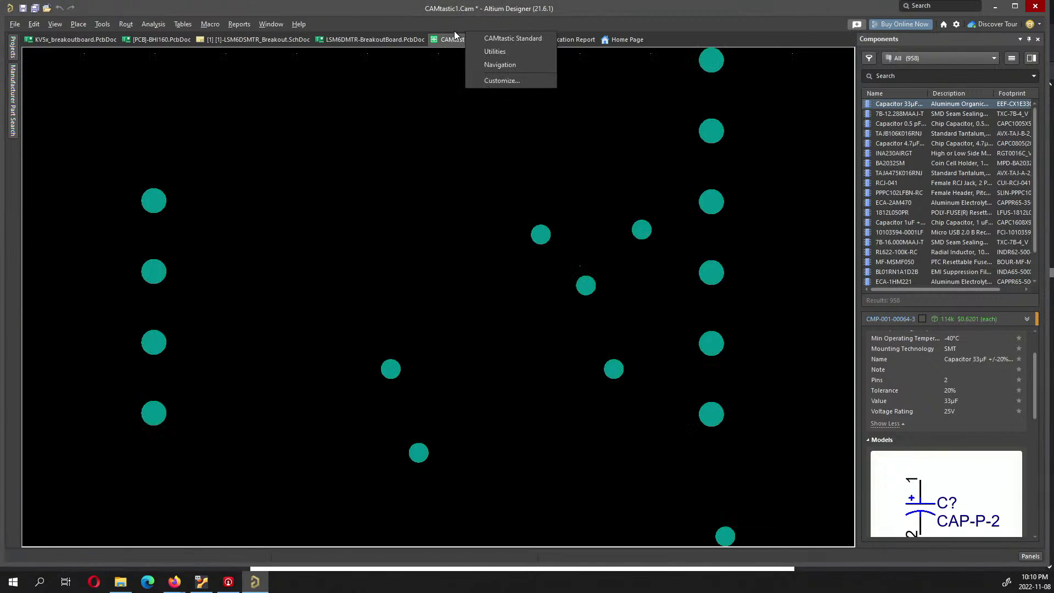
right_click(455, 40)
click(482, 44)
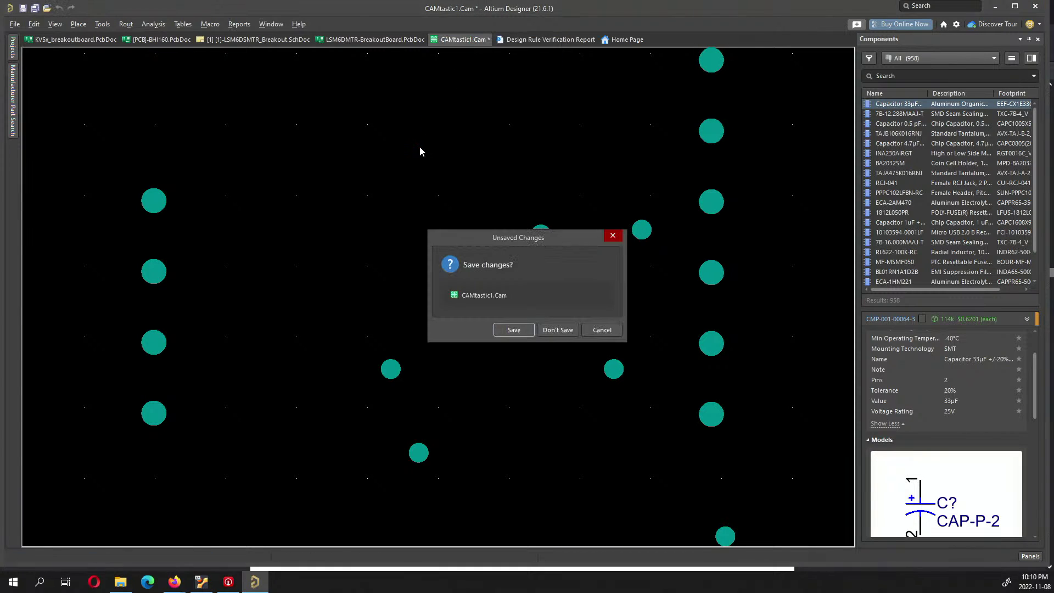
click(555, 329)
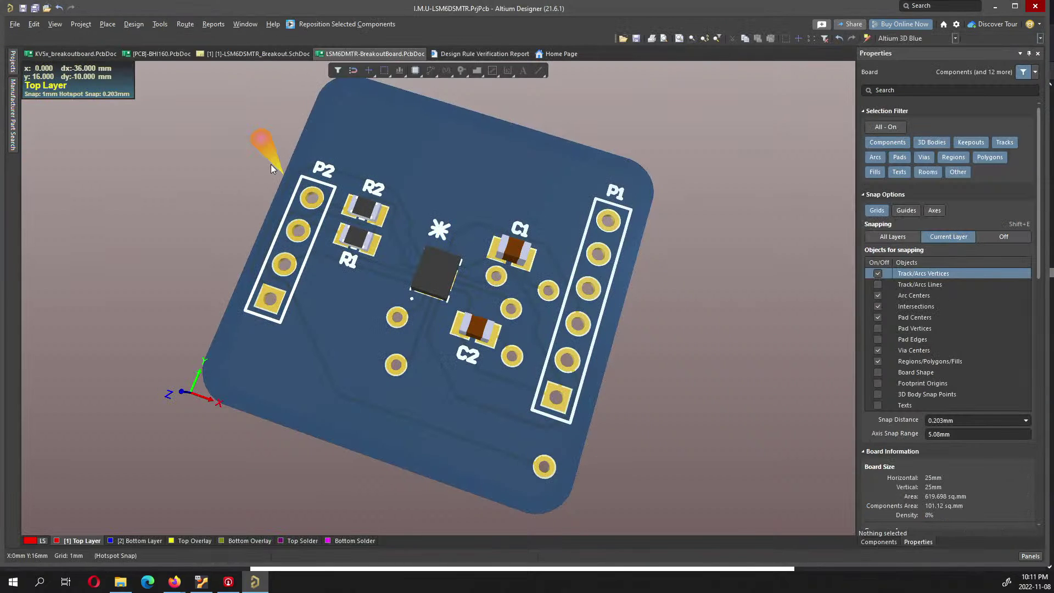
- Show the LSM6DMTR board in 2D and examine the pads and net names around P2, R1, R2 and the sensor
click(141, 24)
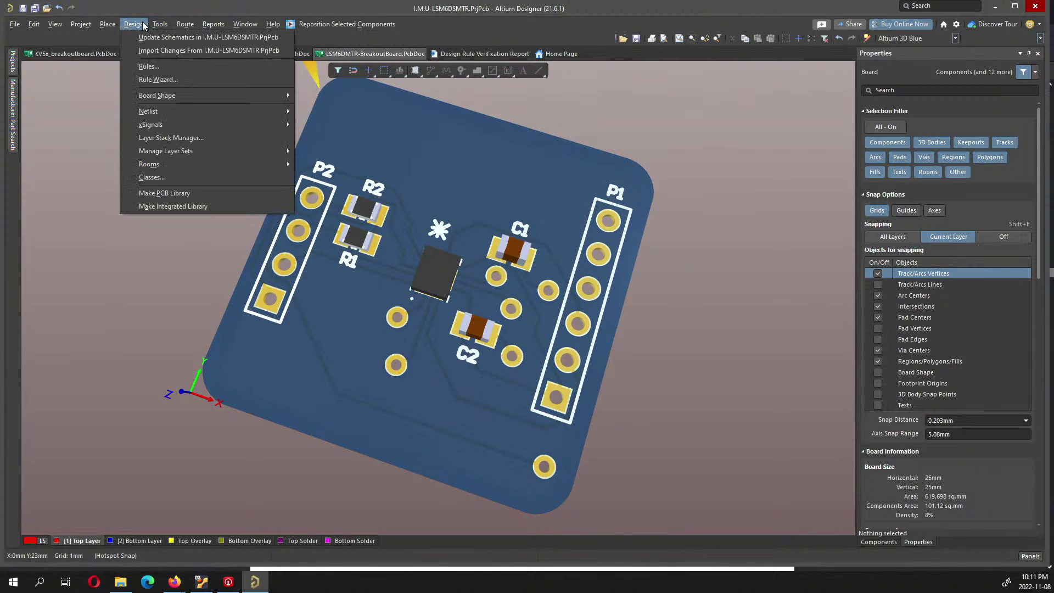
click(314, 11)
key(2)
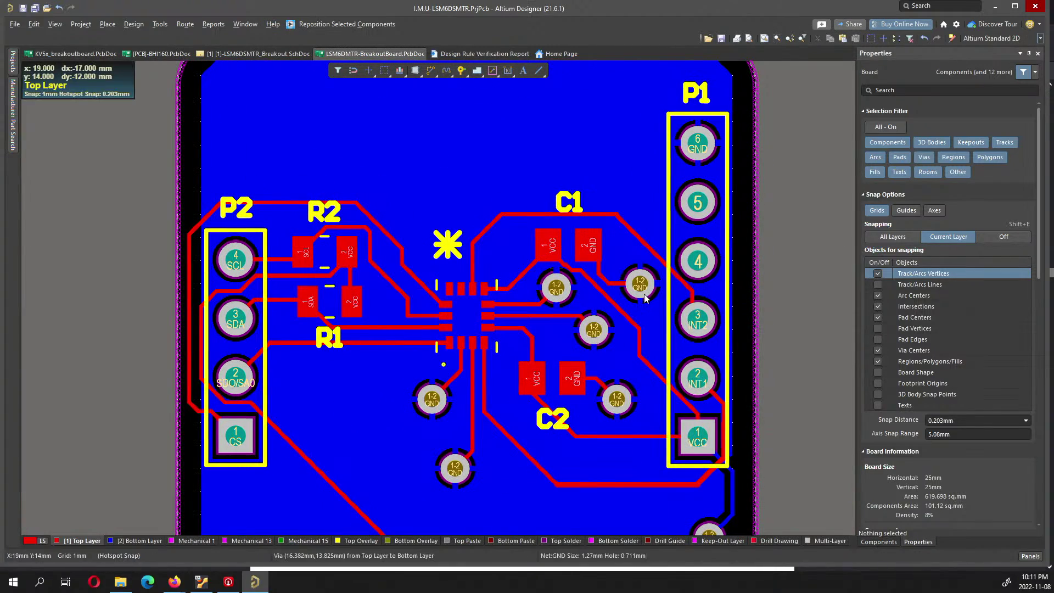
scroll(770, 275, down, 2)
ctrl+scroll(770, 274, up, 3)
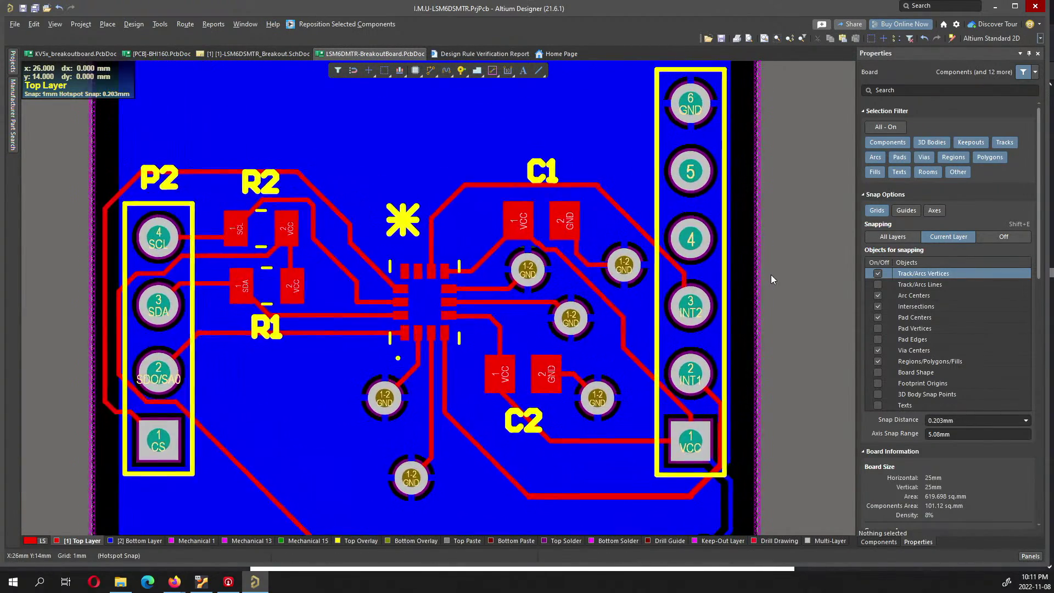
ctrl+scroll(393, 293, down, 2)
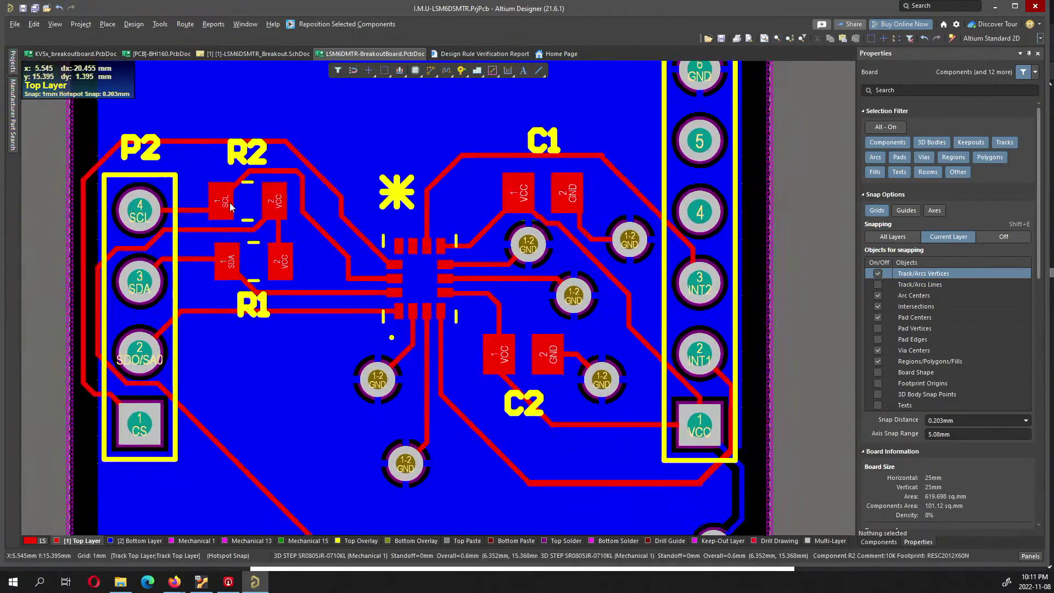
ctrl+scroll(141, 319, up, 2)
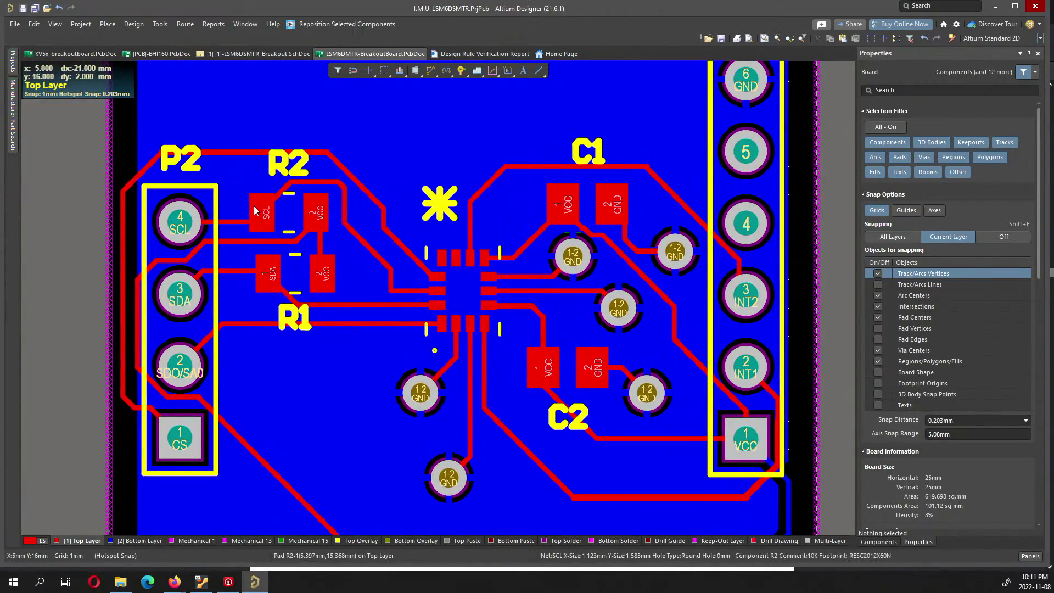
- Place a text string on the Top Overlay layer beside P2's SCL pin, at X 4 mm, Y 14 mm
key(p)
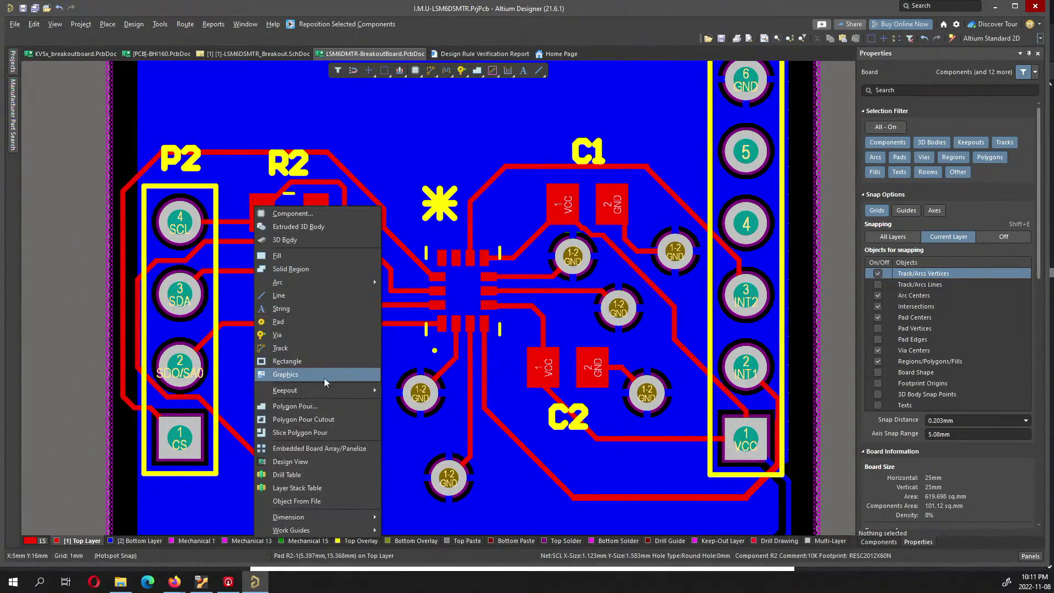
click(538, 101)
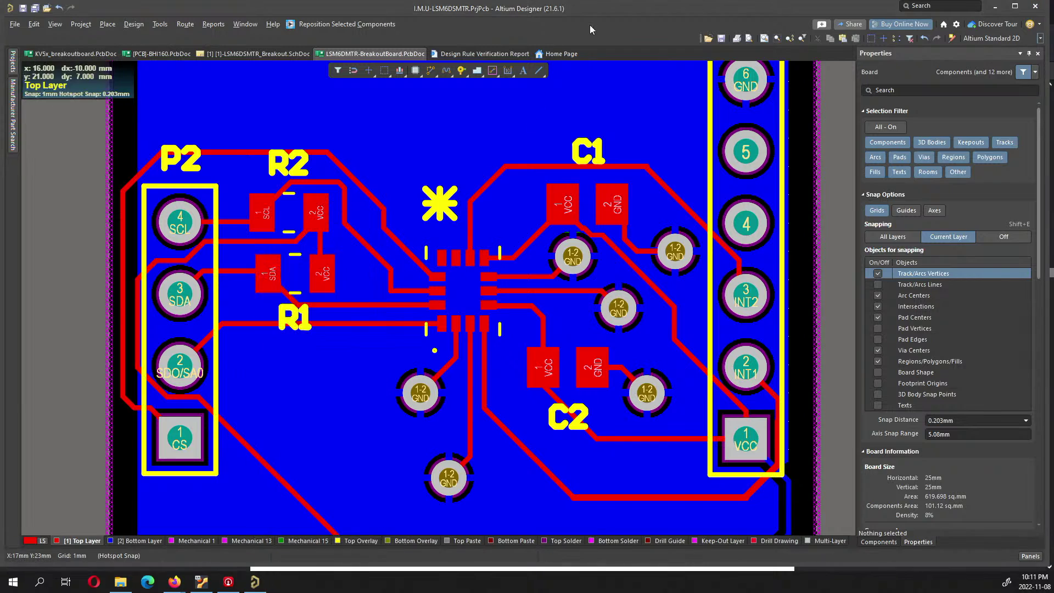
click(360, 541)
key(p)
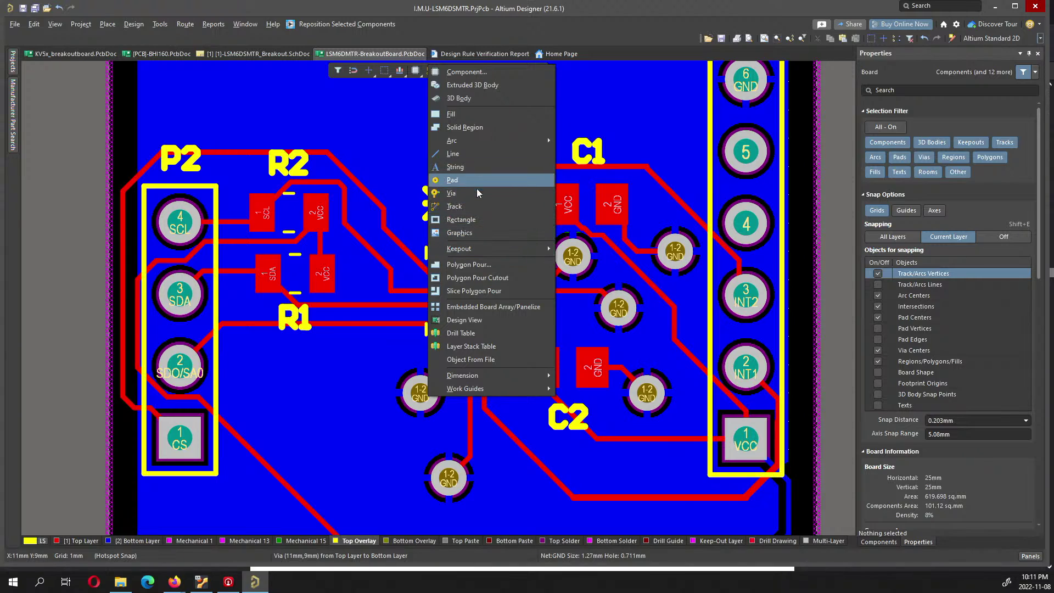
key(Escape)
ctrl+scroll(274, 394, up, 5)
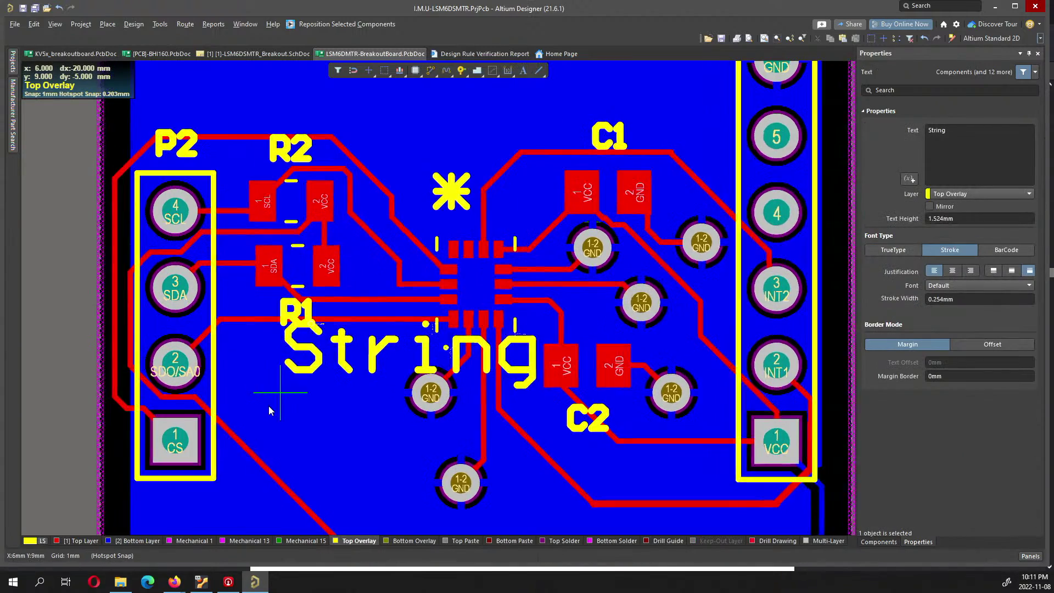
right_drag(250, 222, 259, 281)
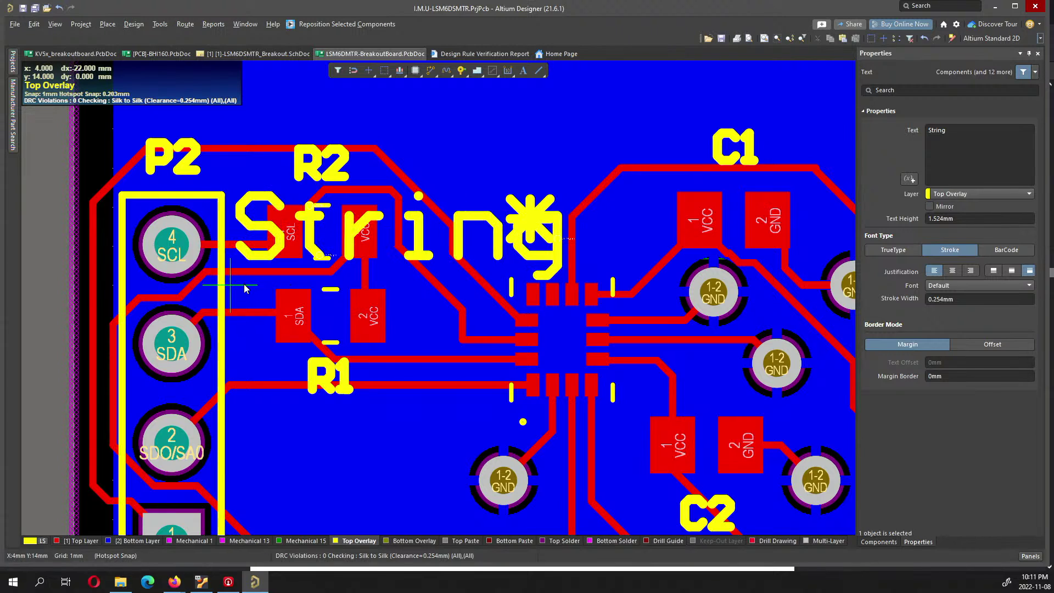
click(244, 284)
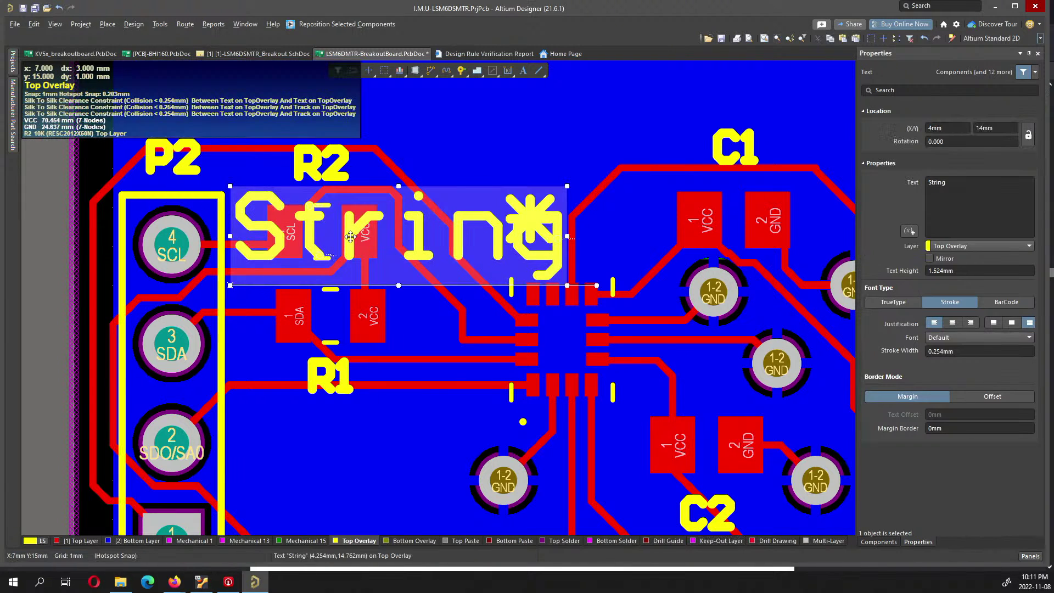
- Change the placed Top Overlay string's text to SCL and set its text height to 0.7 mm
drag(980, 184, 901, 180)
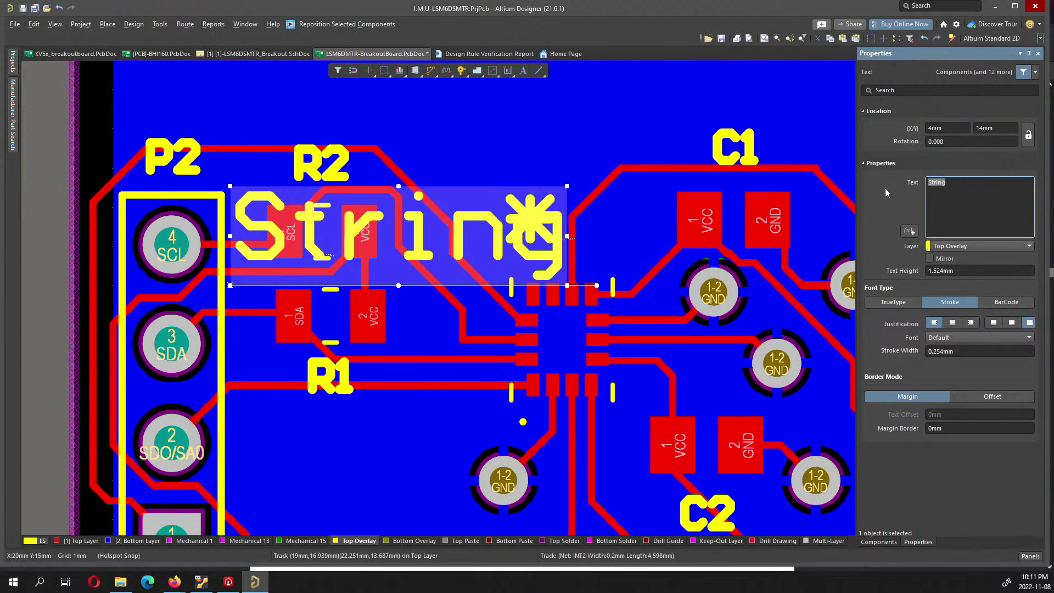
text(SCL)
click(996, 274)
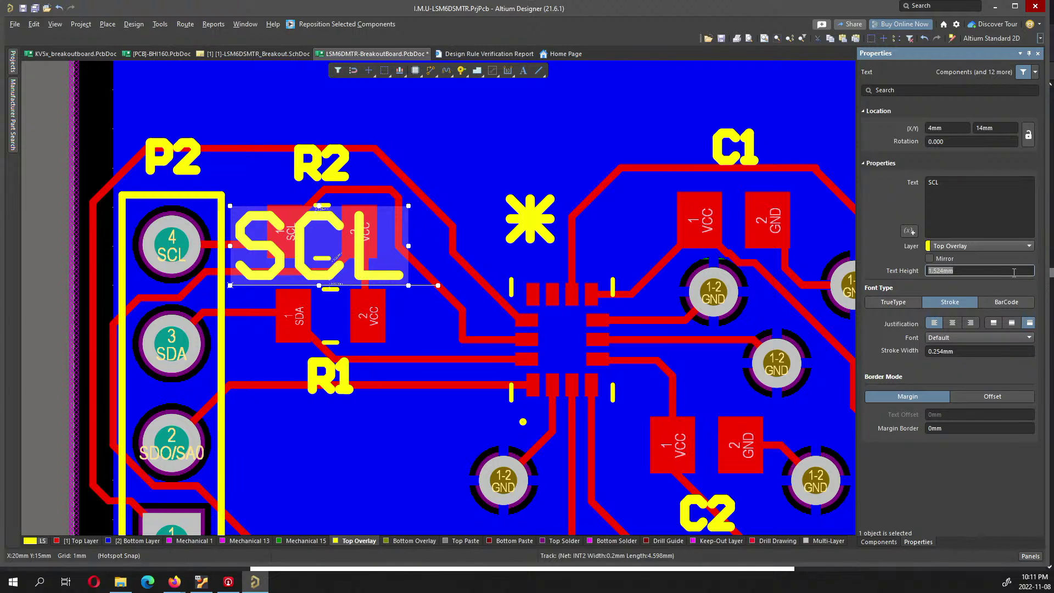
text(0.5)
key(Return)
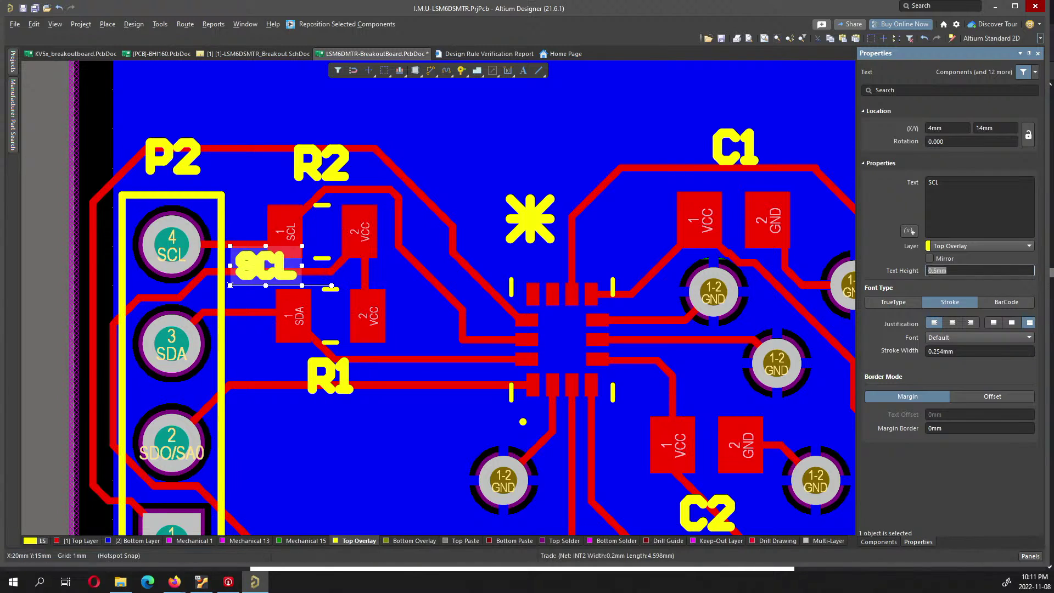
key(Left)
text(6)
key(Return)
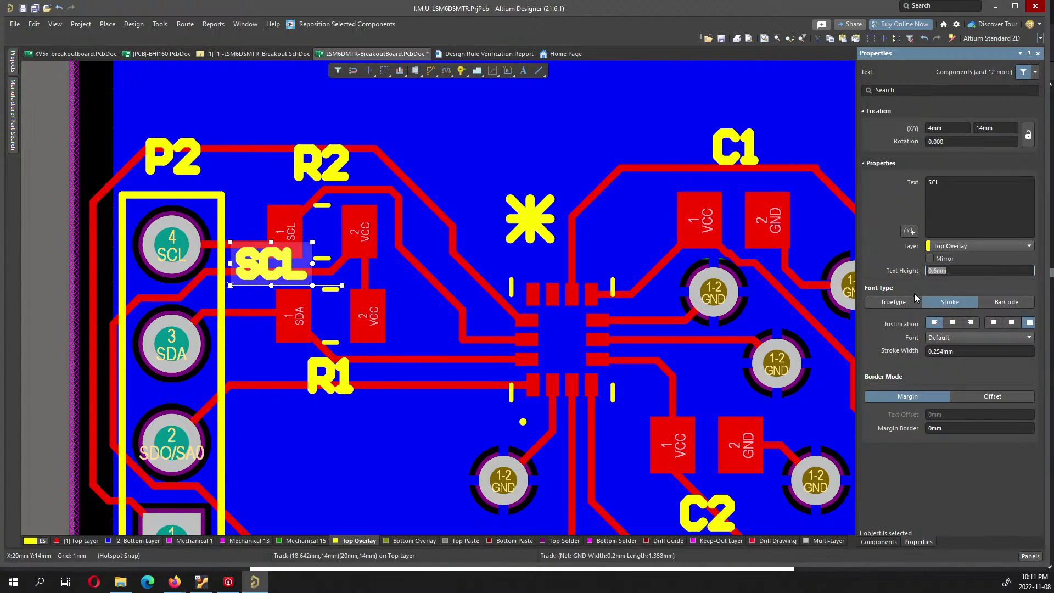
key(Return)
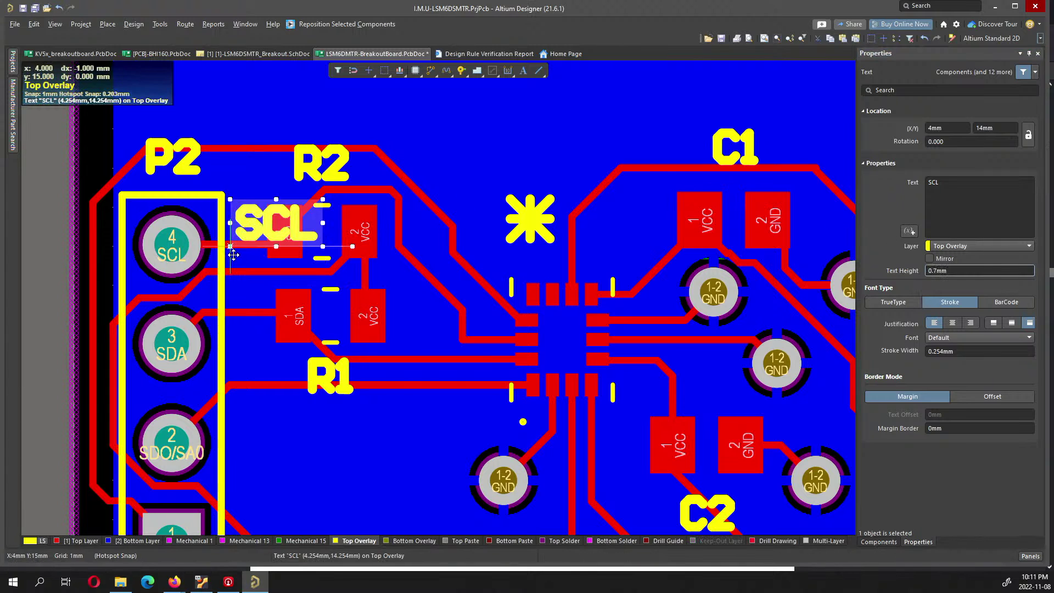
- Set the global snap grid to 0.25 mm
click(34, 25)
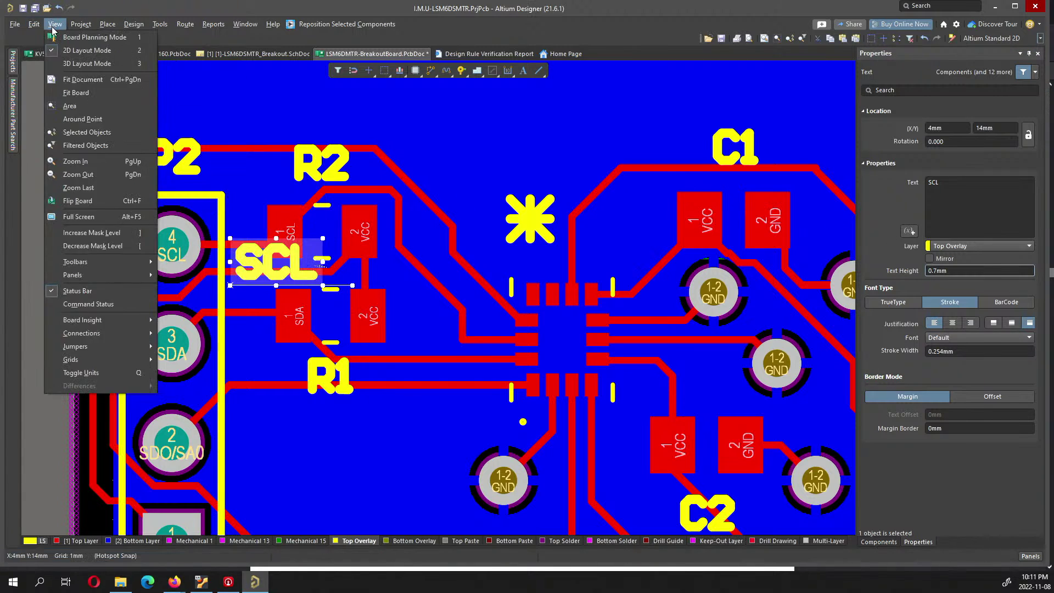
click(55, 24)
click(55, 25)
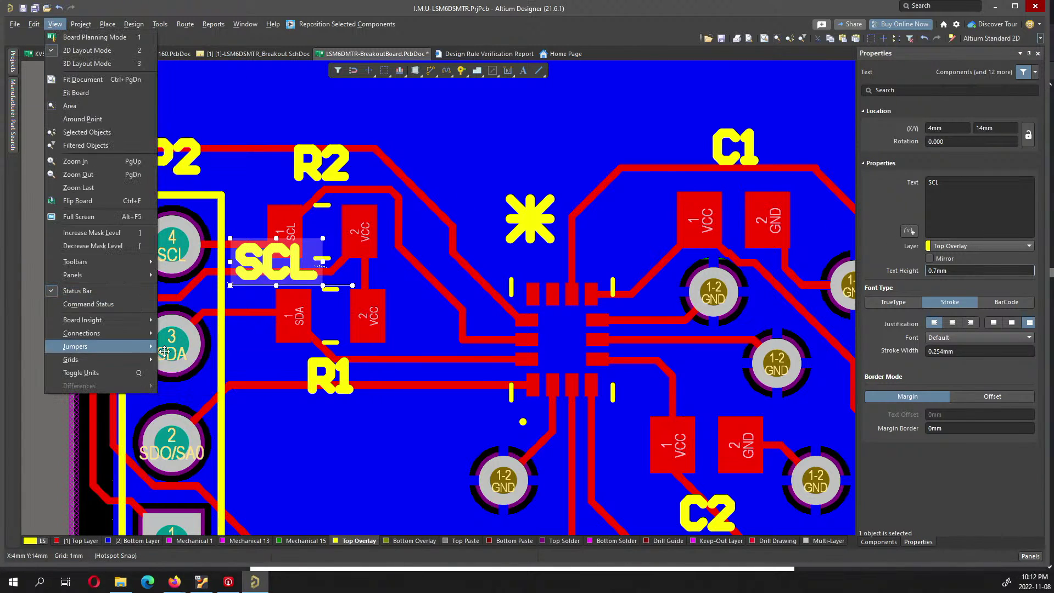
mouse_move(147, 360)
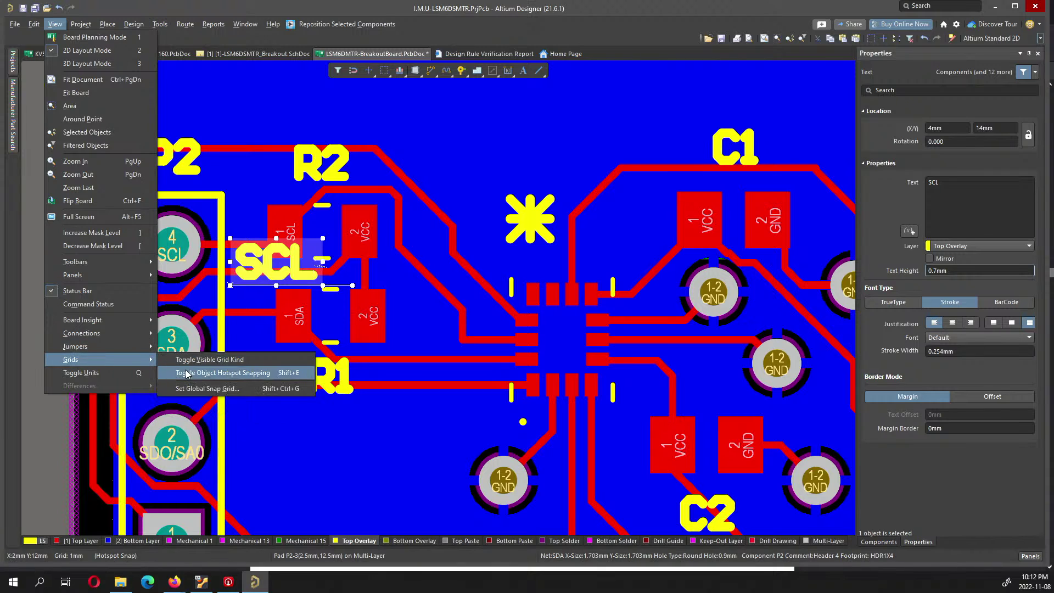
click(207, 388)
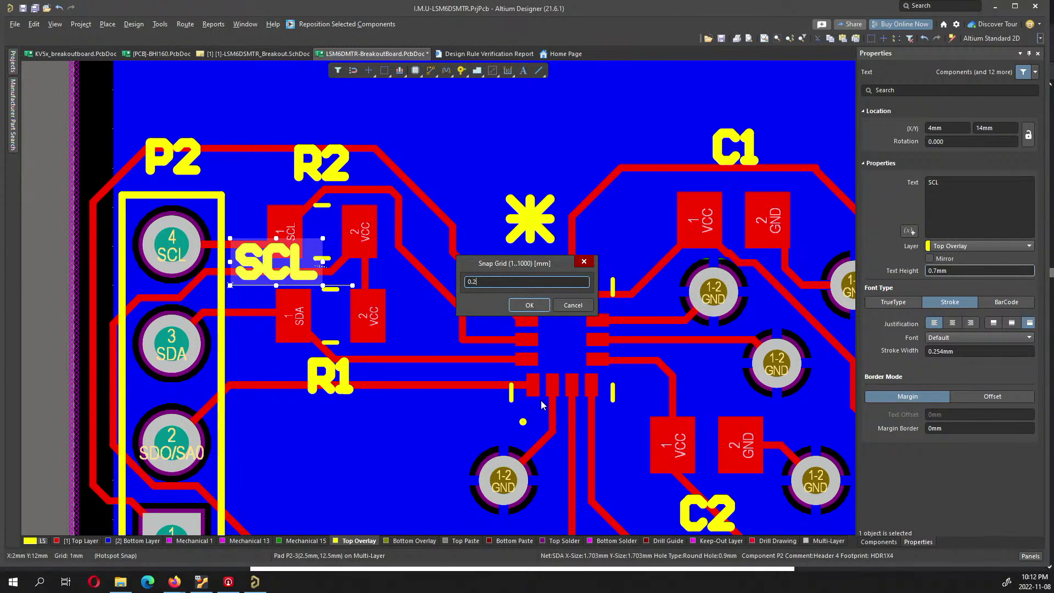
text(0.254mm)
key(Return)
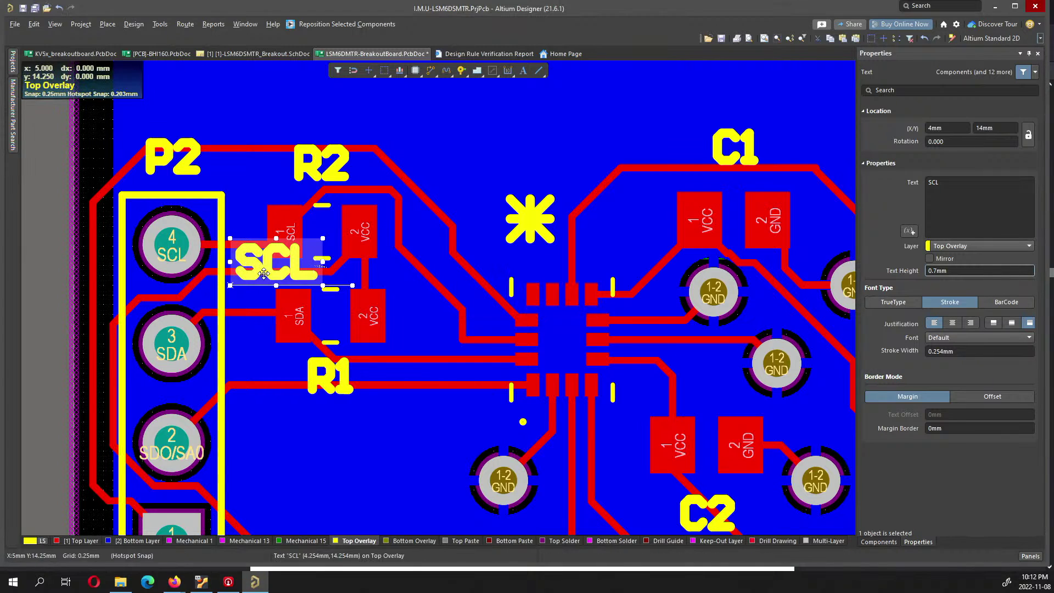
- Move the SCL label up about 0.25 mm and shift resistors R1 and R2 about 0.75 mm away from header P2
drag(263, 274, 263, 263)
click(324, 225)
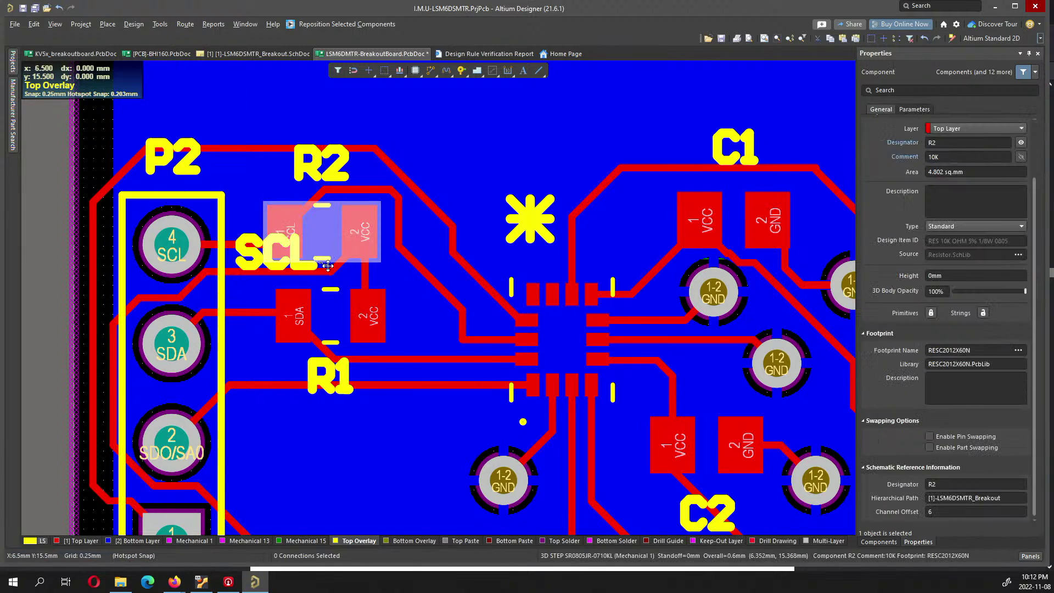
shift+click(327, 306)
drag(327, 307, 358, 242)
- Reroute the SCL track on the Top Layer so it passes clear around R2's VCC pad
key(p)
click(529, 382)
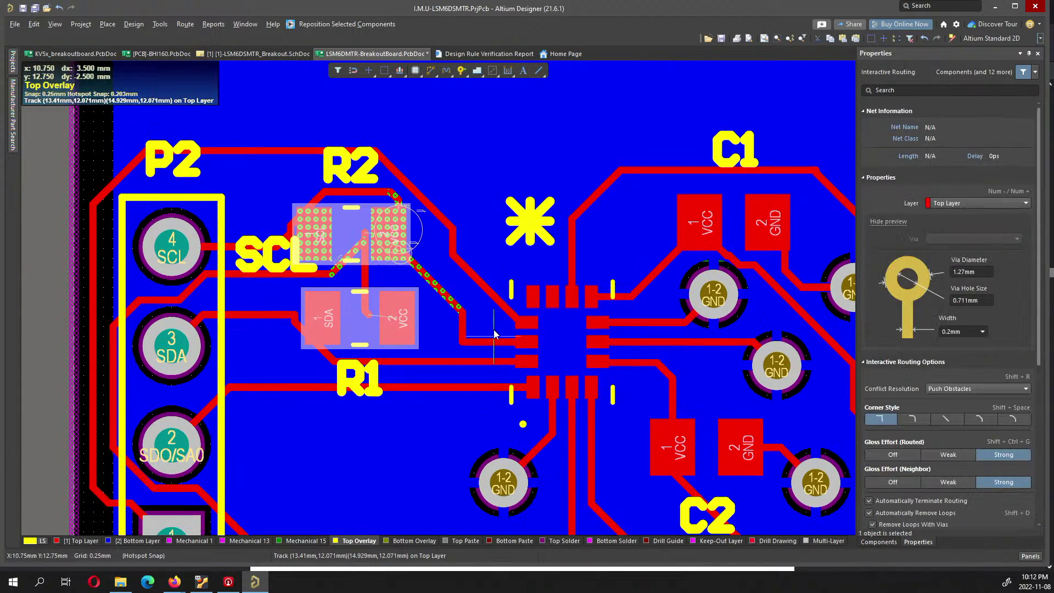
click(466, 350)
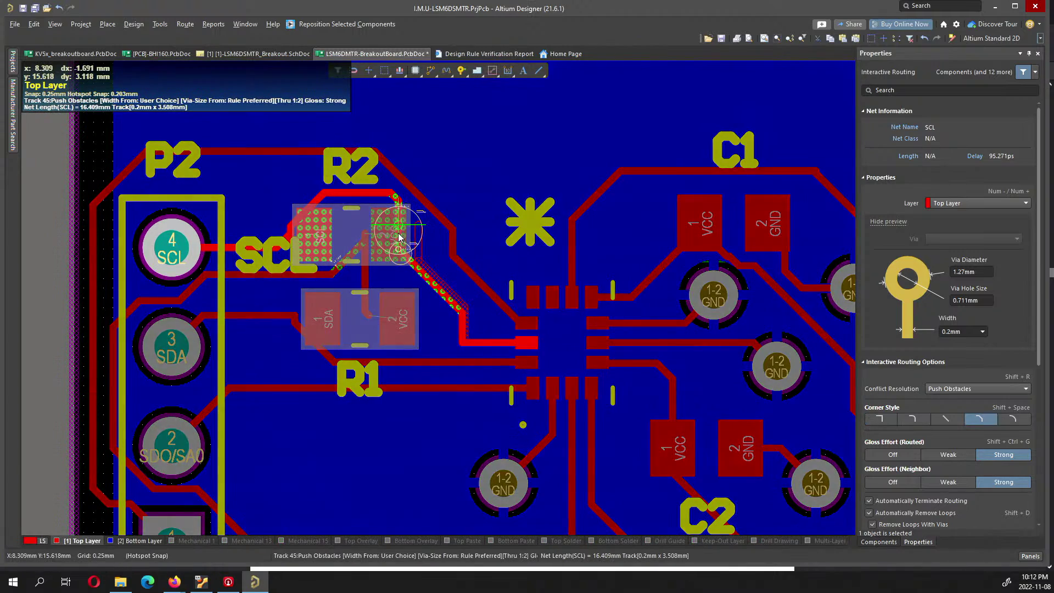
right_click(431, 263)
ctrl+scroll(432, 274, up, 2)
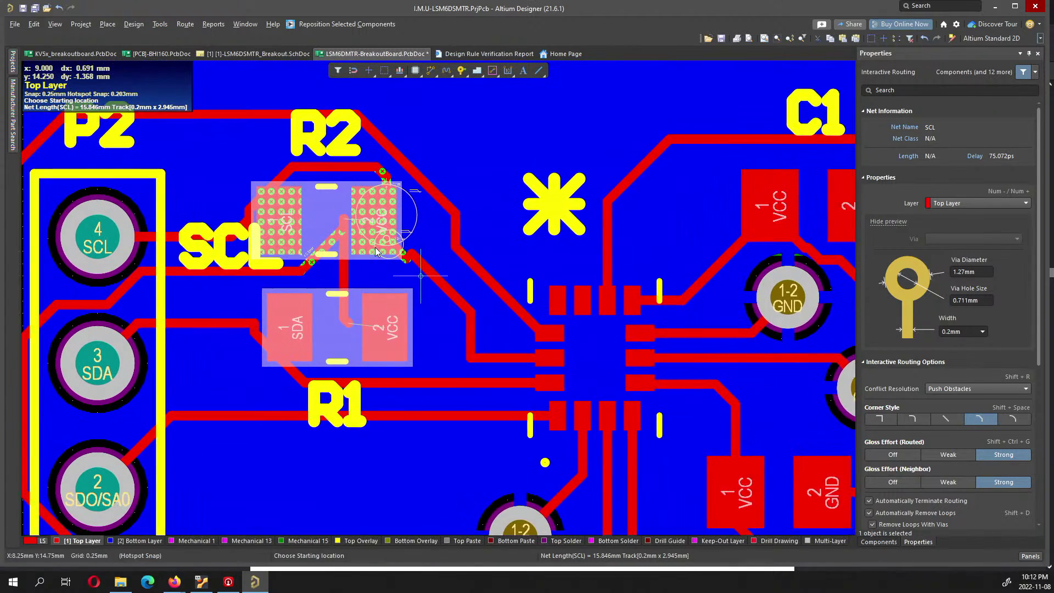
- Reroute the VCC connection between R2's and R1's VCC pads with interactive routing
click(372, 218)
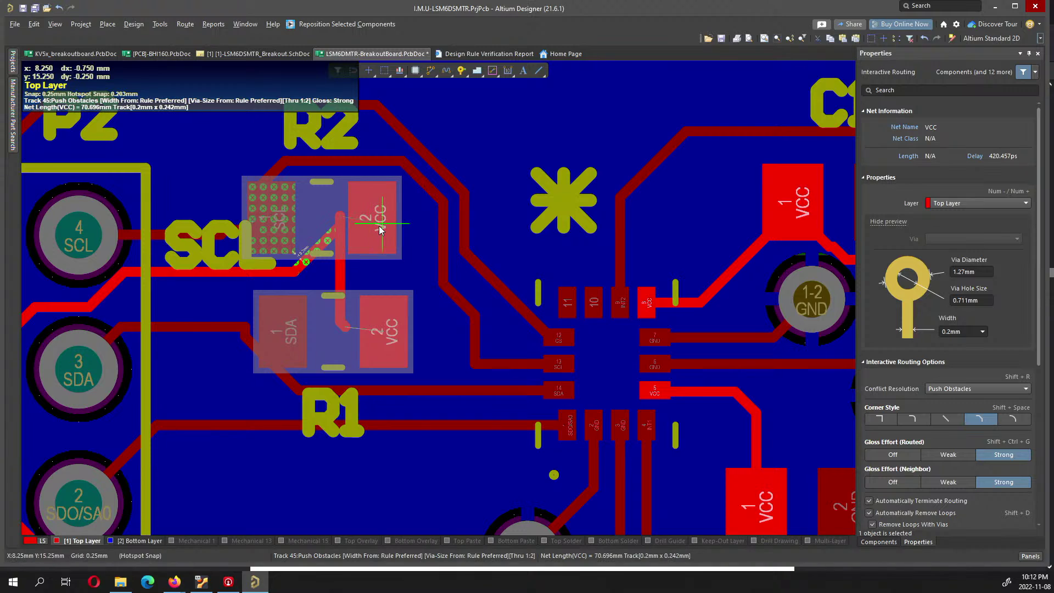
click(362, 319)
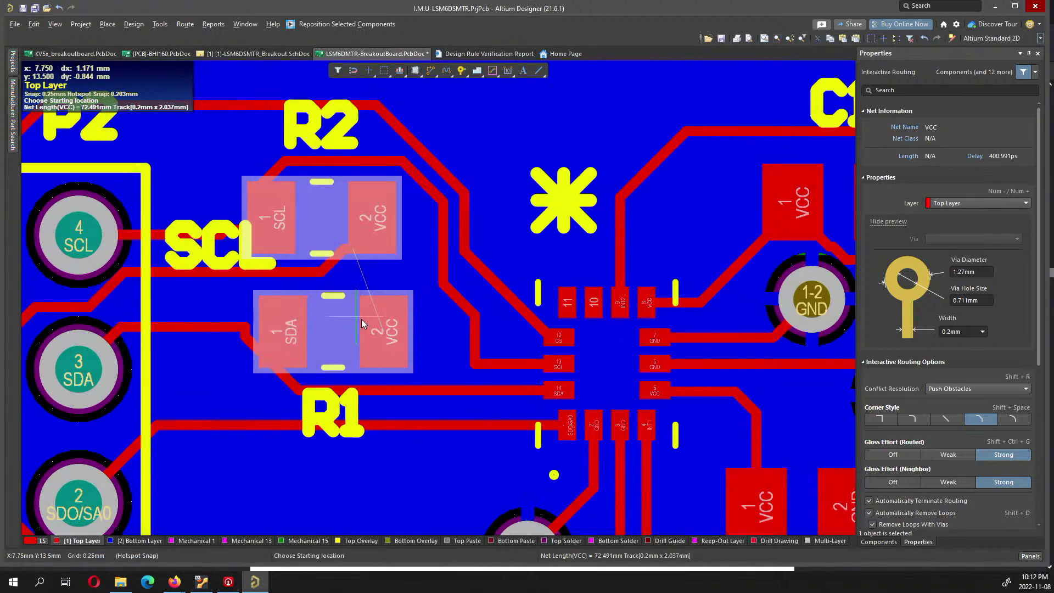
ctrl+scroll(396, 306, down, 1)
scroll(386, 295, up, 1)
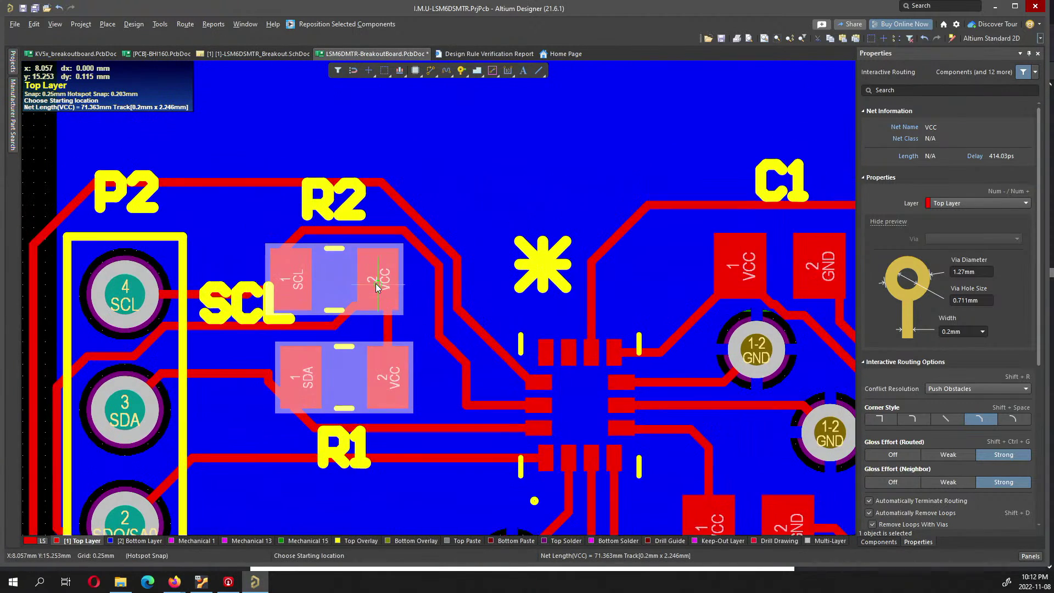
right_click(376, 285)
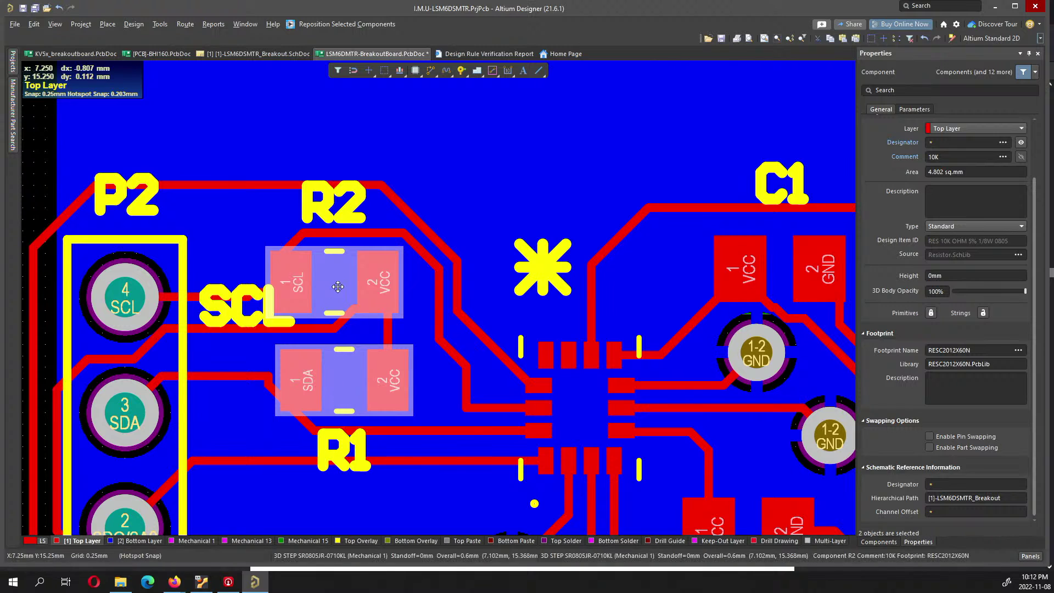
- Shift R1 and R2 about 0.5 mm closer to the sensor and reroute the CS track in a wider path around them
drag(335, 281, 359, 281)
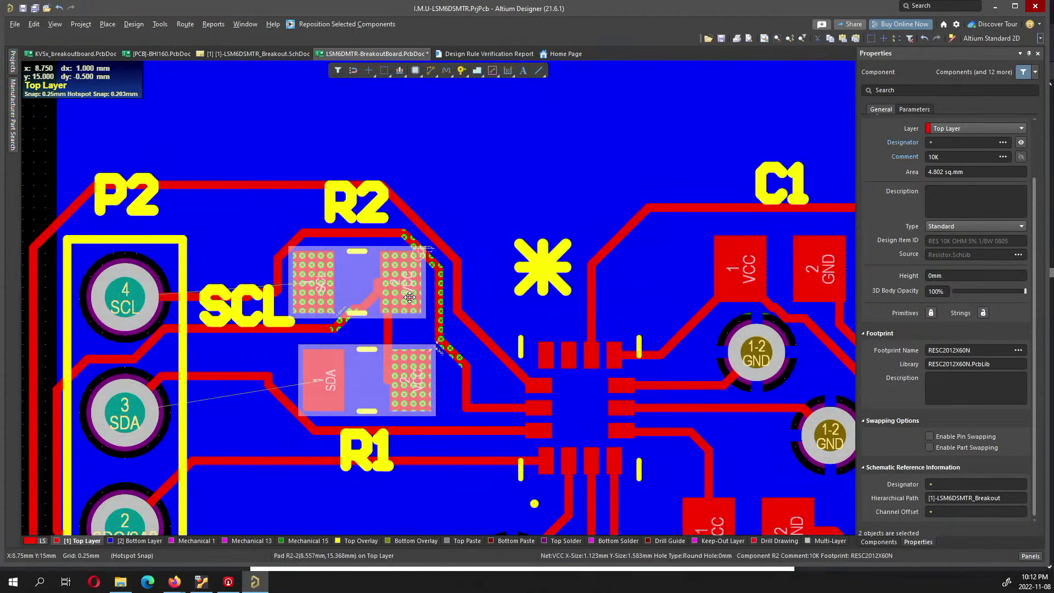
key(p)
click(490, 378)
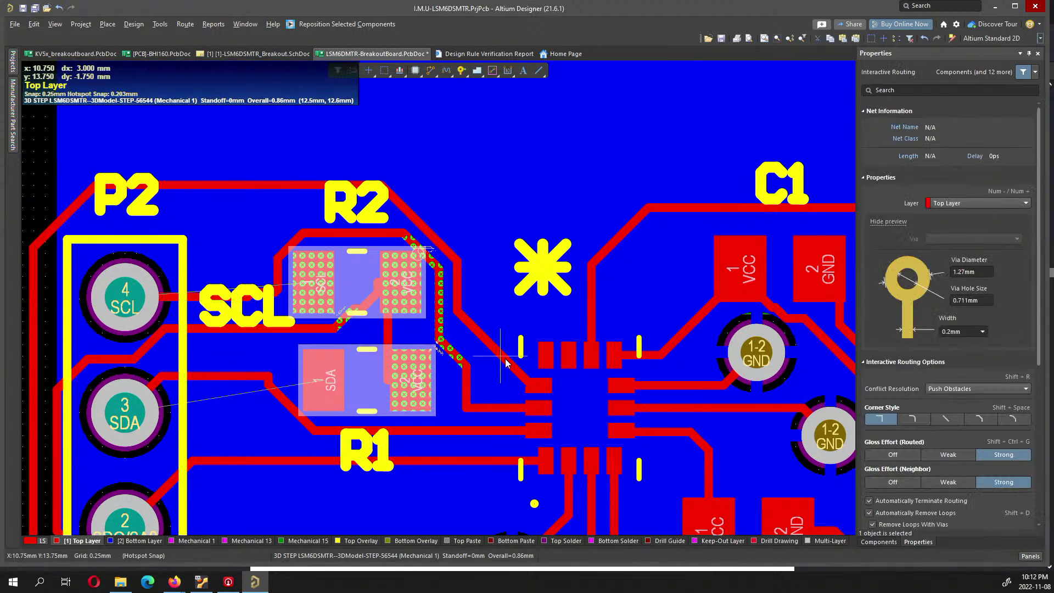
click(444, 185)
click(382, 185)
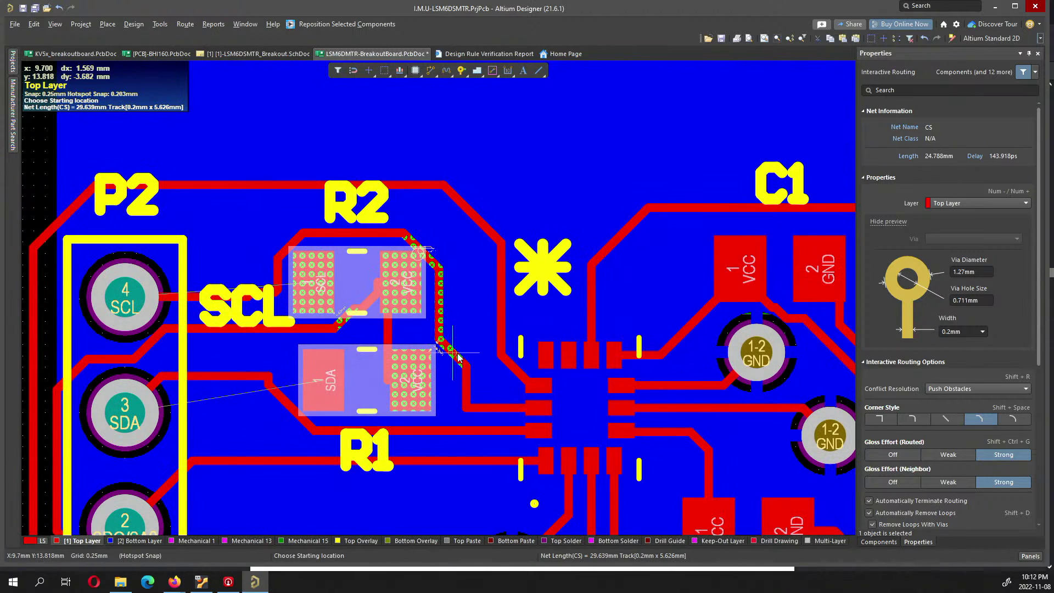
- Reroute the SCL track from beside the sensor, over the top of R2, to P2's SCL pad
click(465, 366)
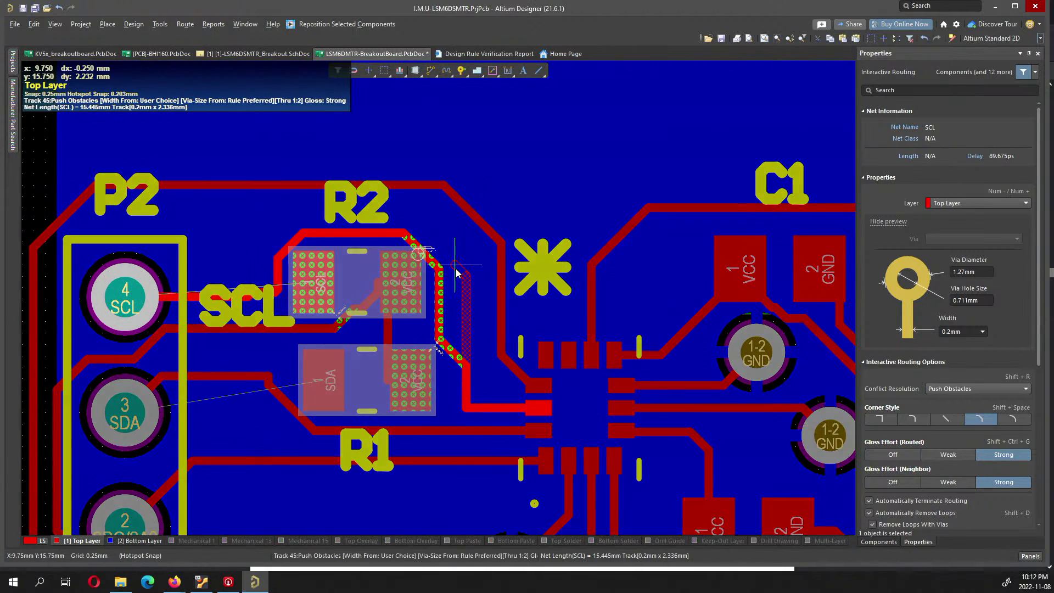
click(456, 231)
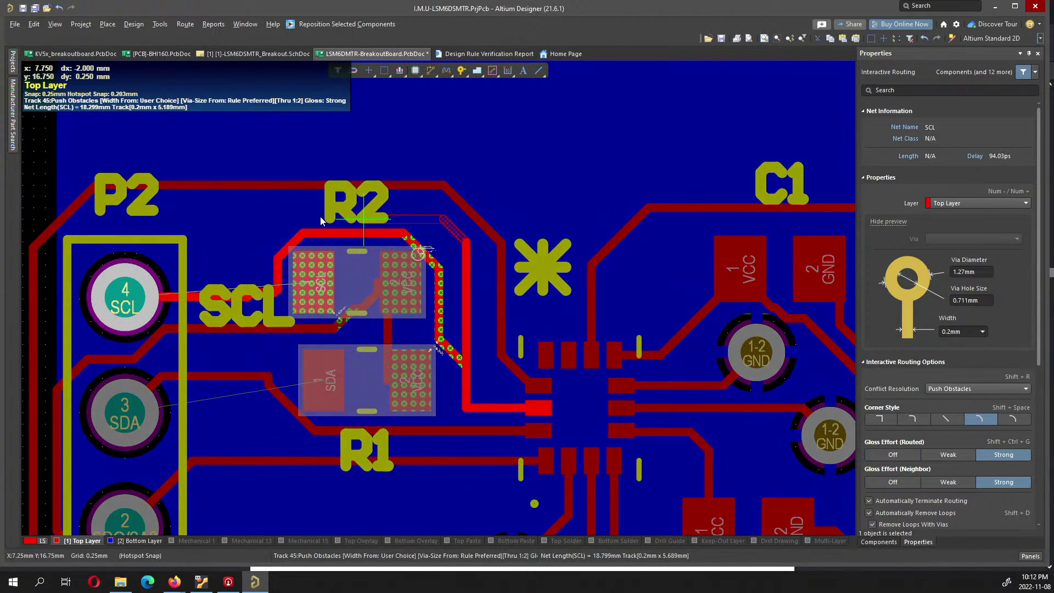
click(121, 291)
- Route a straight VCC track from R2's VCC pad down to R1's VCC pad
ctrl+scroll(350, 302, up, 2)
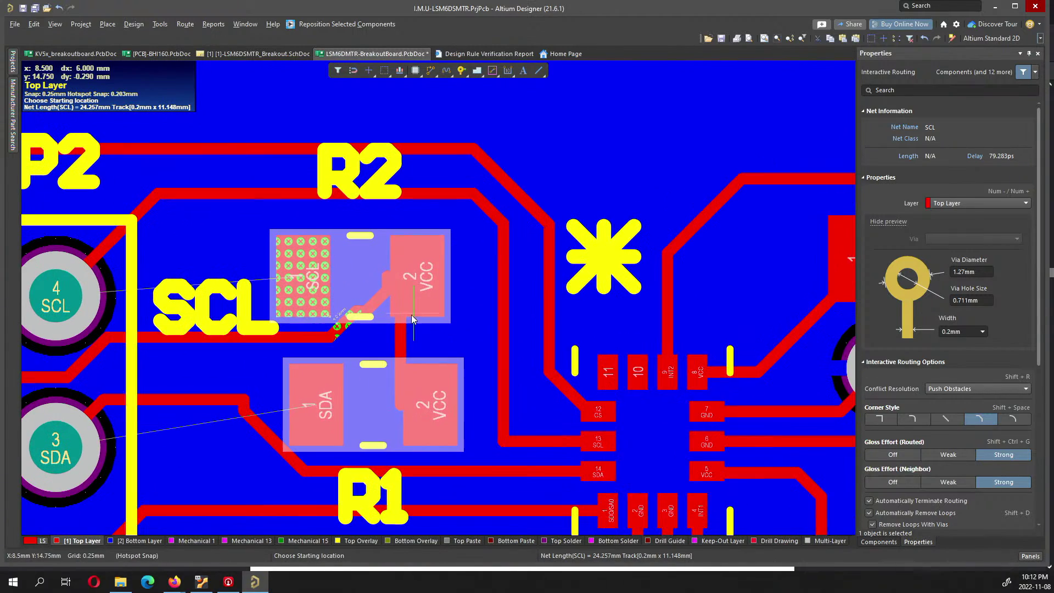
click(427, 280)
click(436, 403)
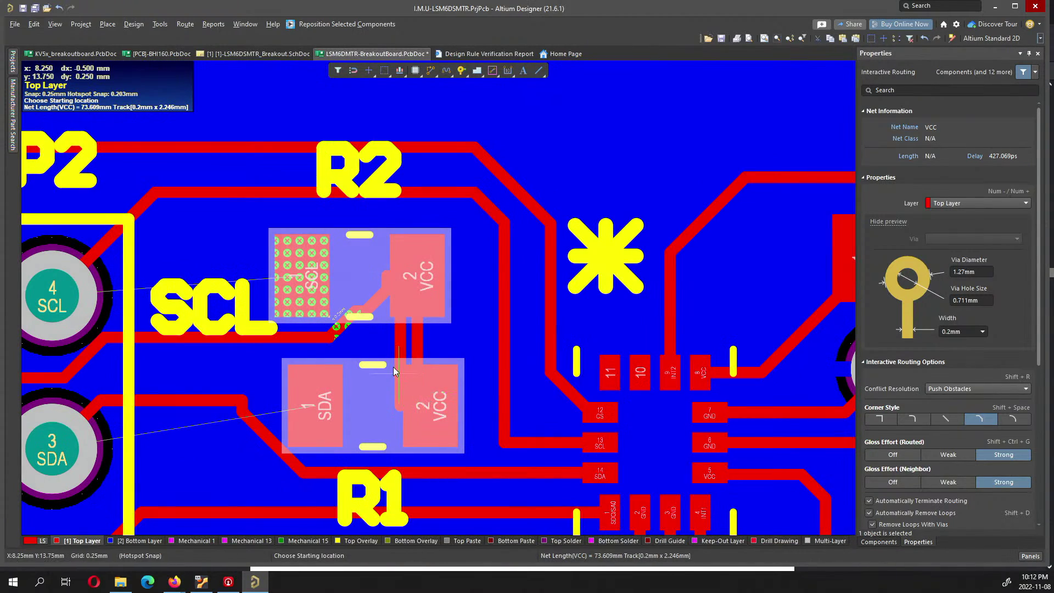
ctrl+scroll(307, 359, down, 1)
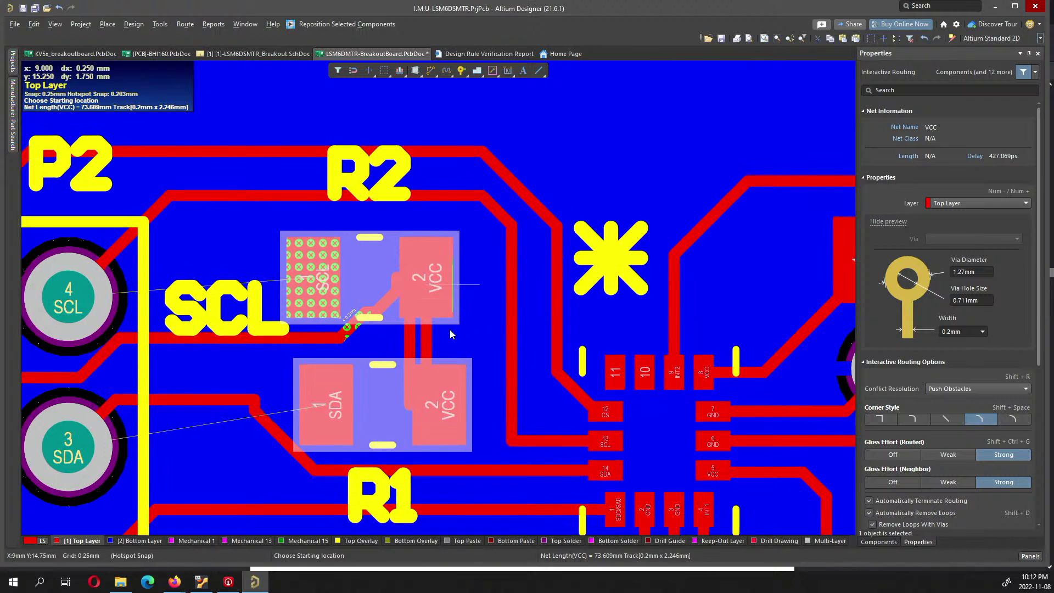
right_click(450, 334)
- Align resistors R1 and R2 by their right edges and clear the selection
click(421, 314)
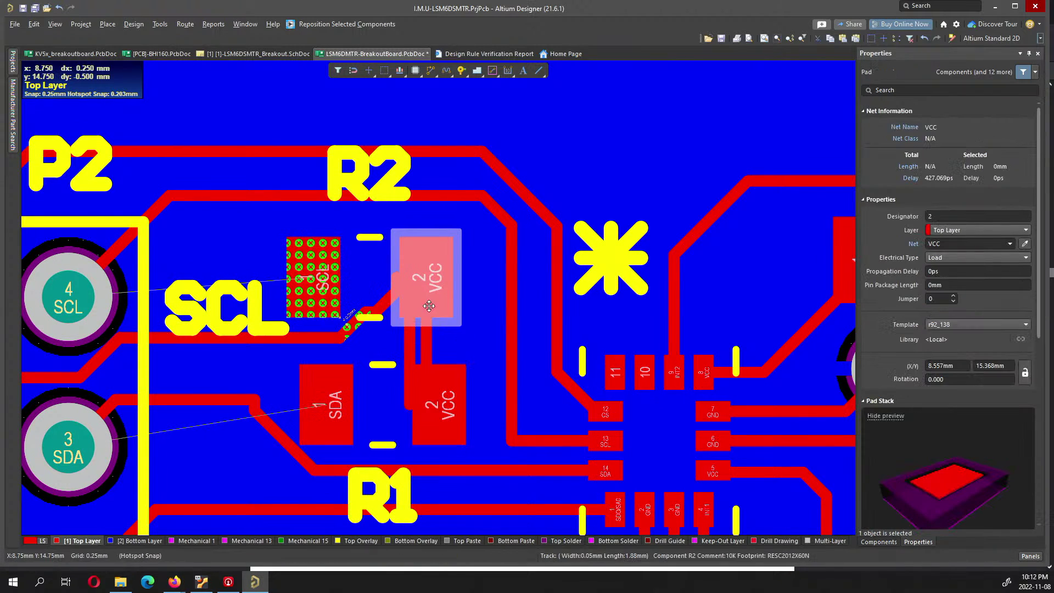
click(374, 282)
shift+click(392, 380)
right_click(392, 381)
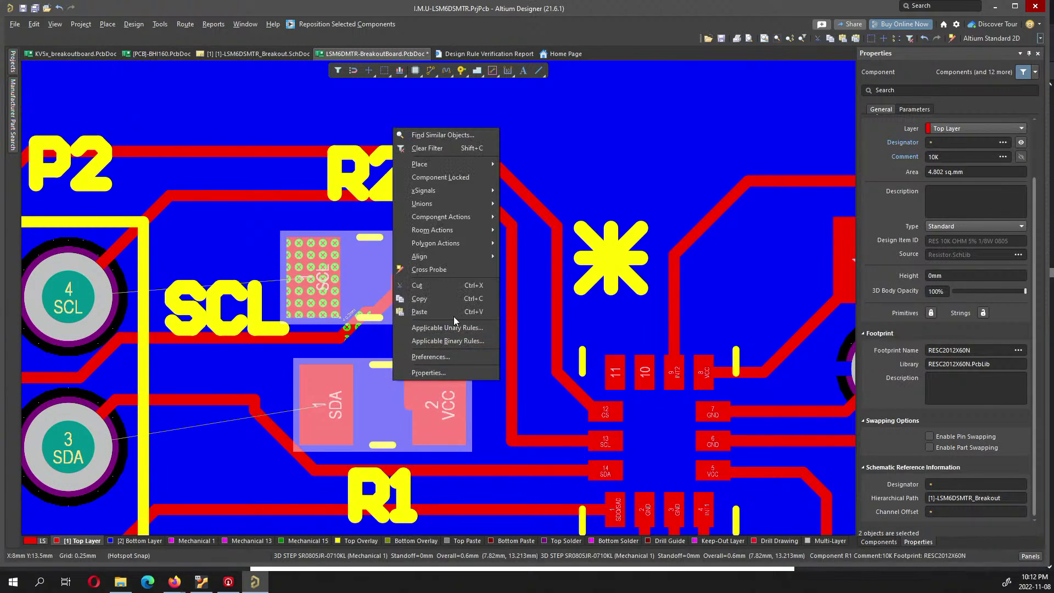
mouse_move(434, 258)
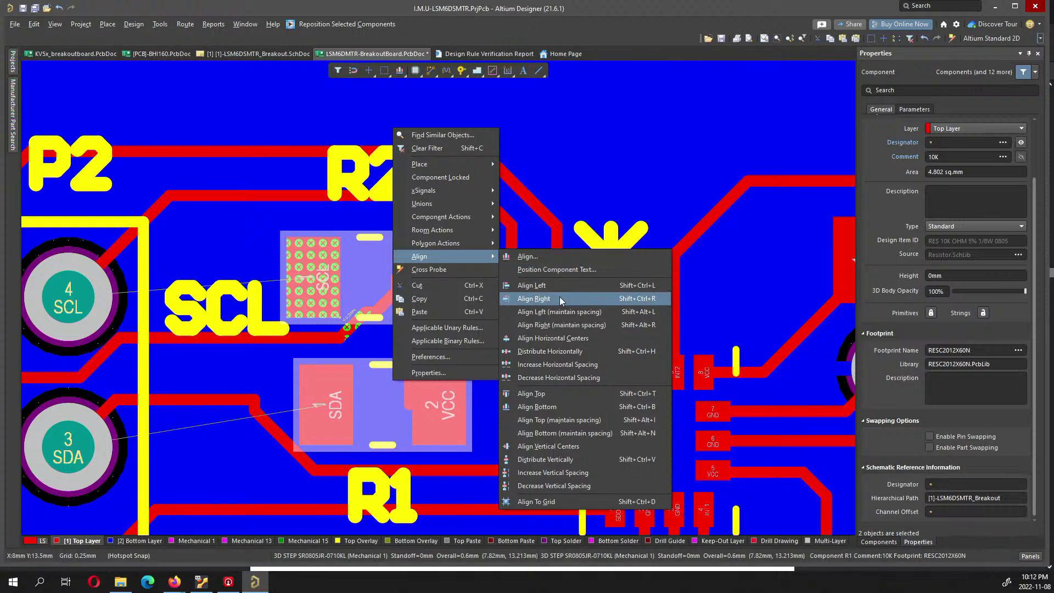
click(636, 299)
right_click(445, 292)
click(643, 202)
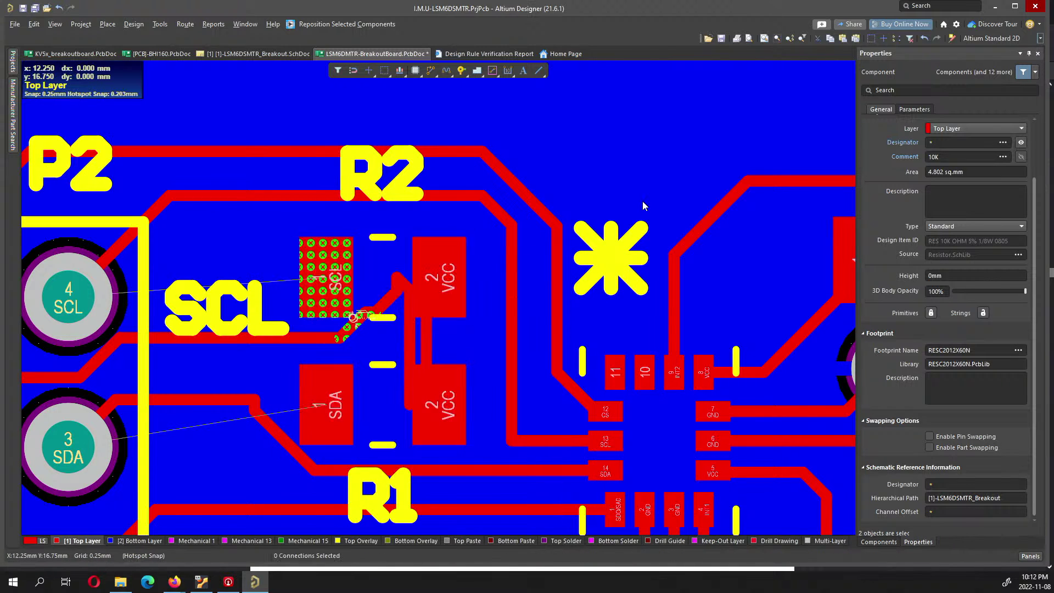
- Route a VCC track straight between the VCC pads of the aligned resistors R2 and R1
key(p)
click(669, 343)
click(438, 285)
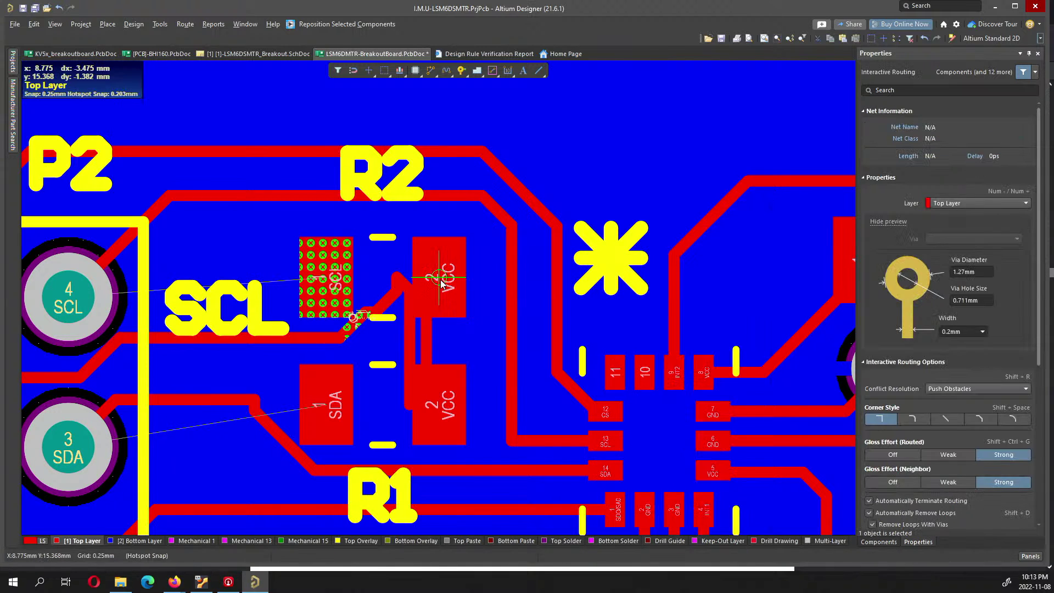
click(447, 402)
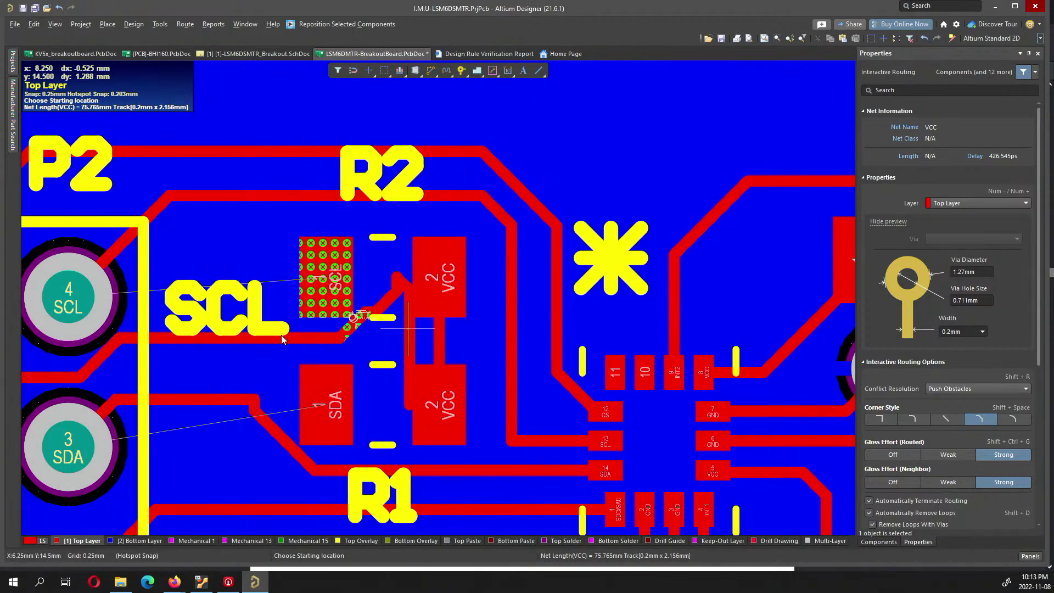
- Route a VCC track from midway between the R1 and R2 VCC pads to the existing VCC track beside P2
click(439, 341)
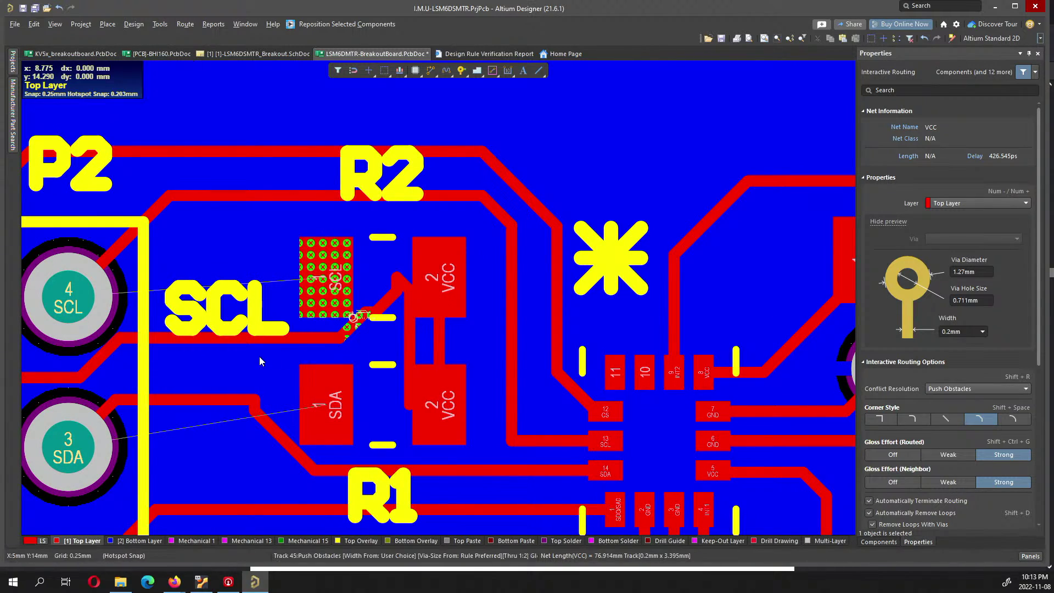
ctrl+scroll(259, 356, down, 1)
click(165, 373)
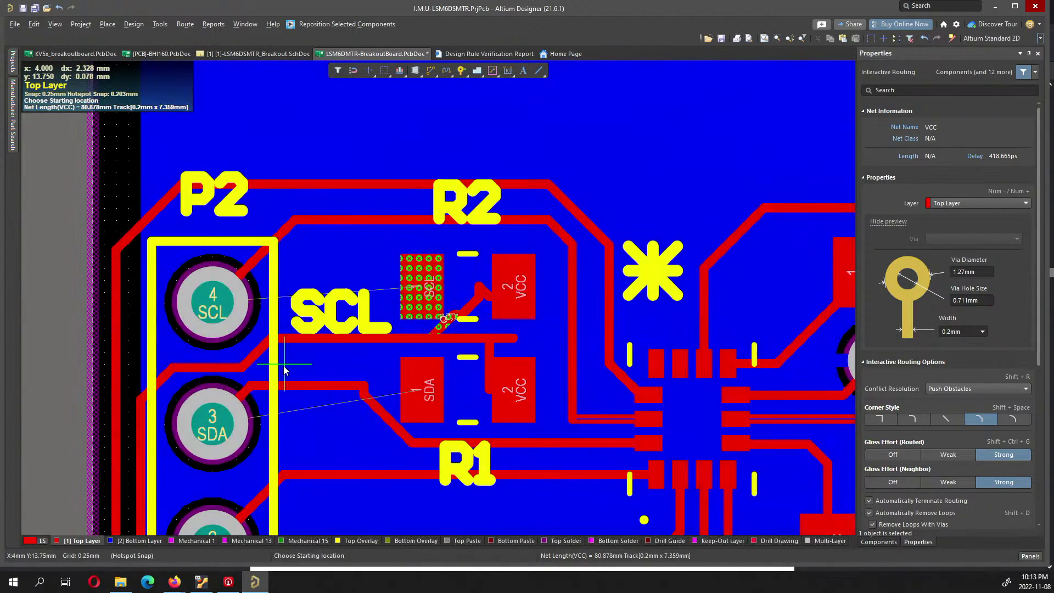
- Route a VCC track from R2's VCC pad straight down to the end of the horizontal VCC track
ctrl+scroll(283, 365, up, 4)
click(388, 258)
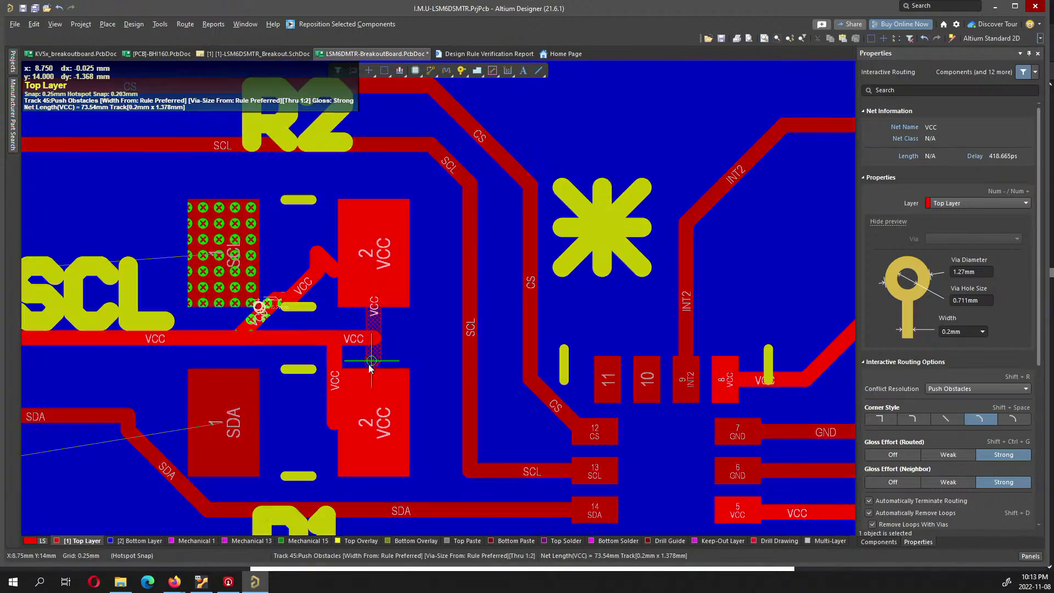
click(374, 338)
ctrl+scroll(368, 303, down, 2)
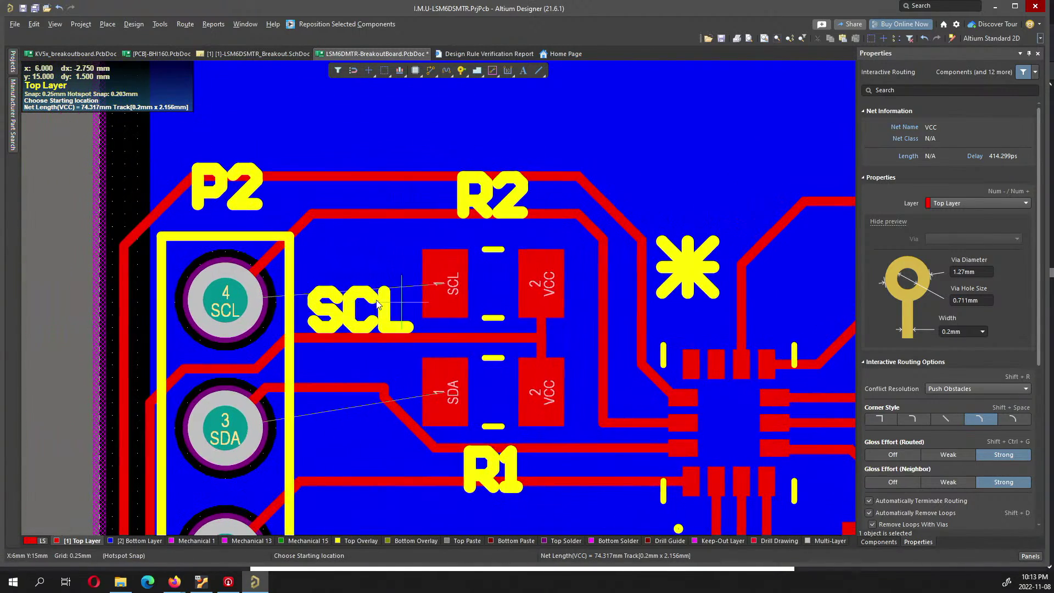
scroll(202, 412, left, 2)
click(256, 355)
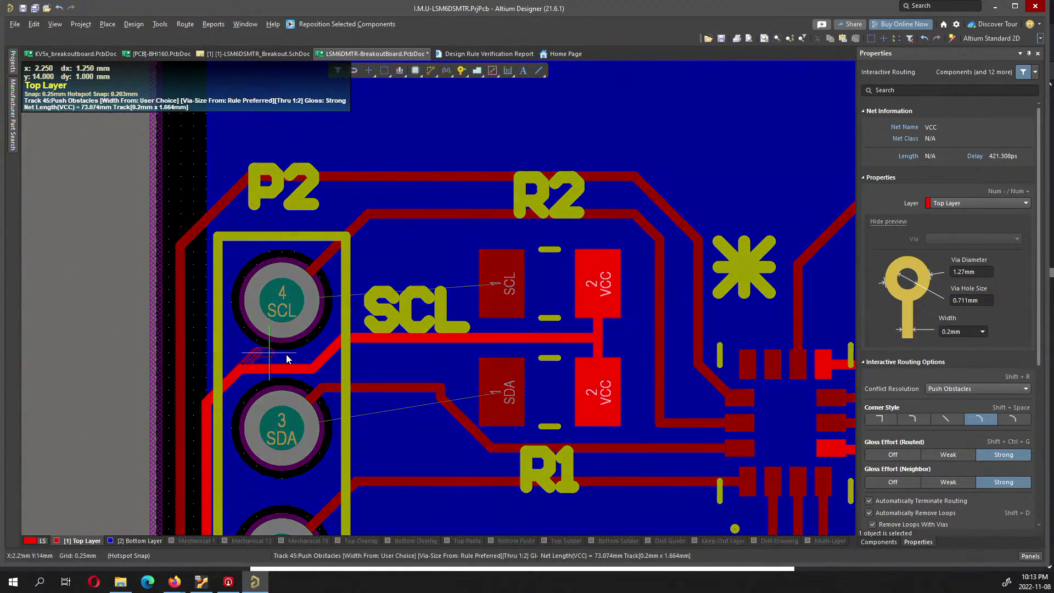
key(Escape)
key(Escape)
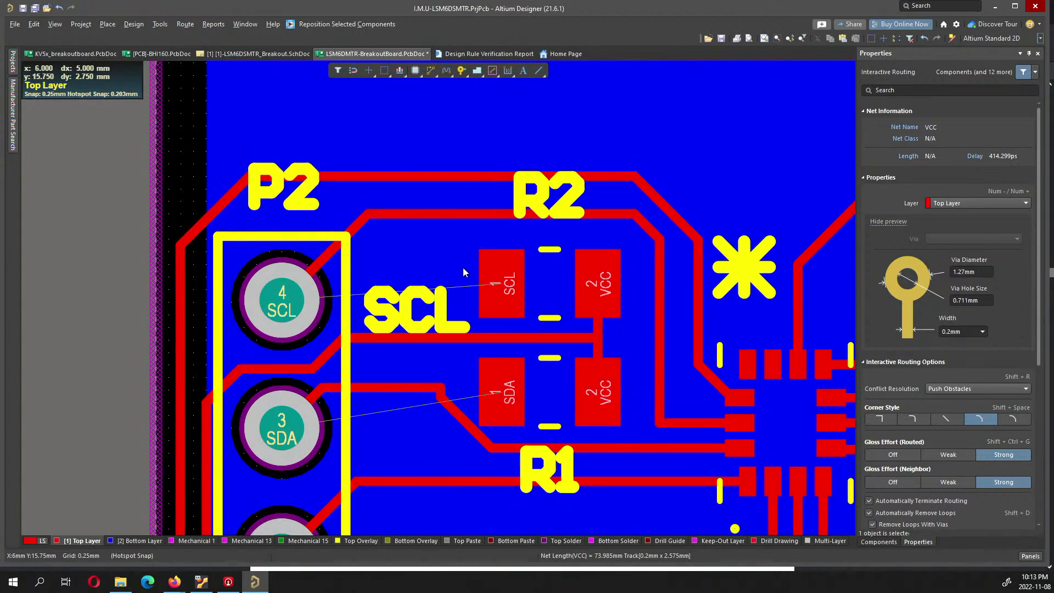
- Route an SCL track from R2's SCL pad straight up to the SCL track above it
click(399, 319)
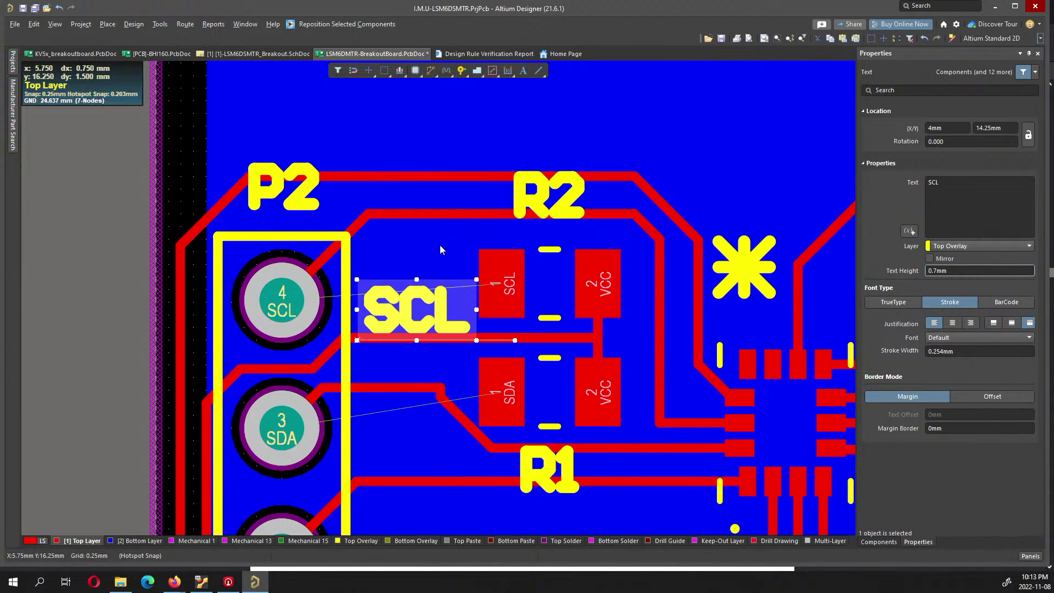
key(p)
click(488, 378)
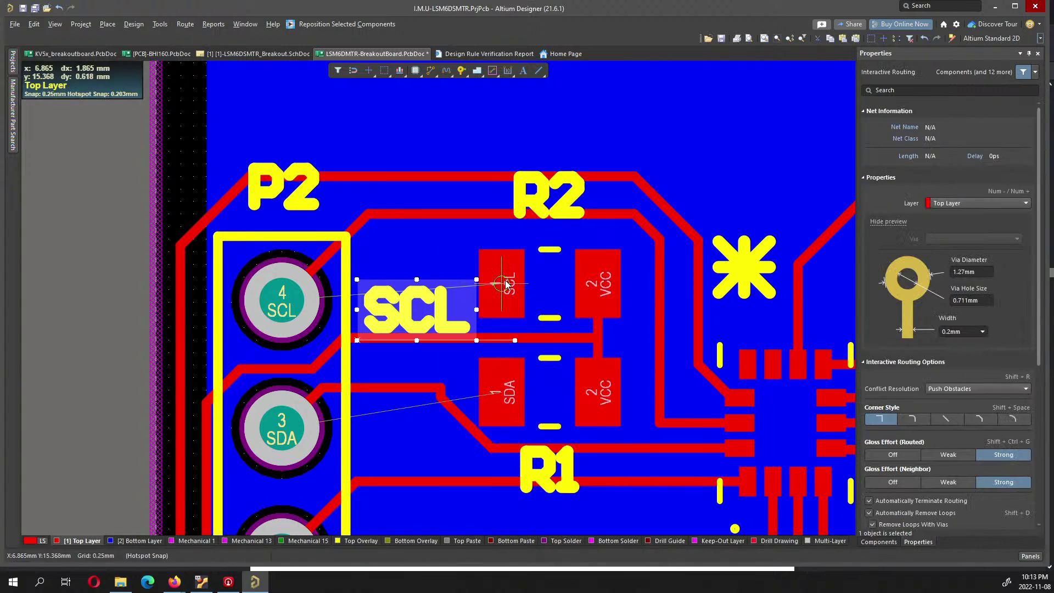
click(503, 283)
click(502, 214)
key(Escape)
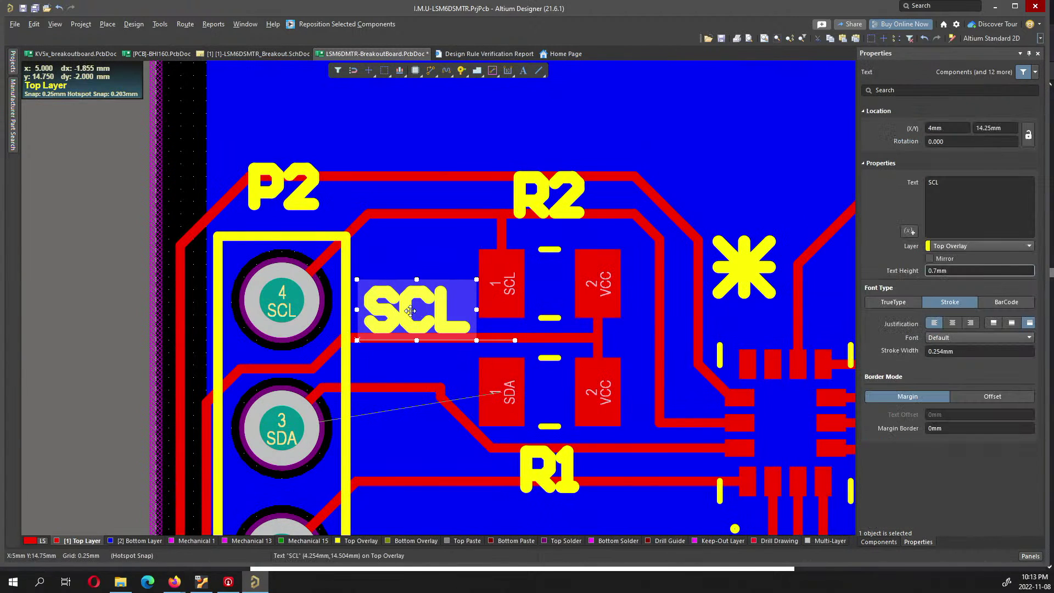
- Raise the SCL label clear of the VCC track and shift resistors R1 and R2 together about 0.25 mm away from P2
drag(410, 311, 371, 310)
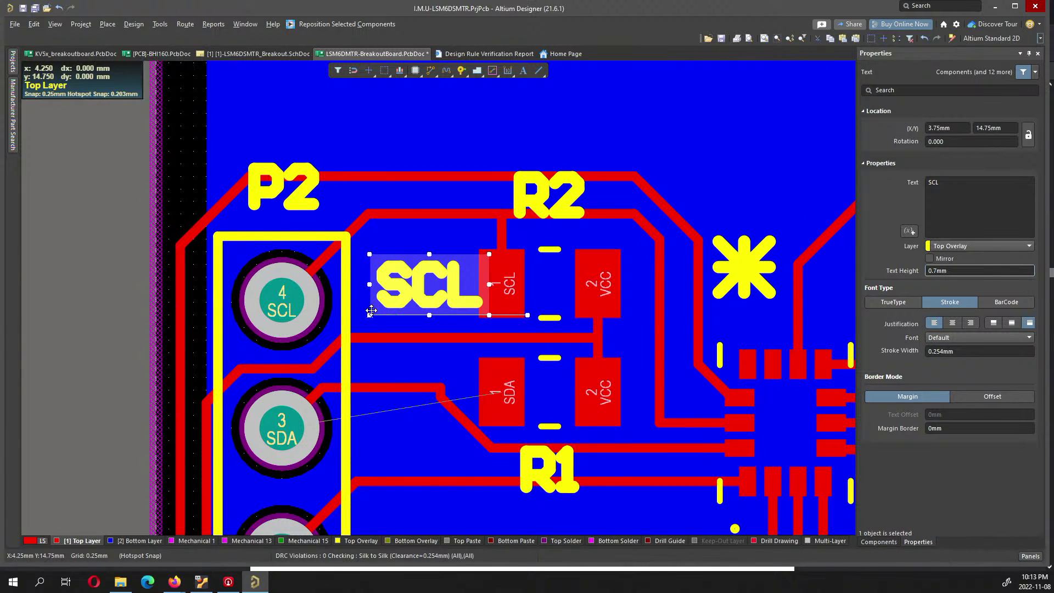
scroll(547, 286, right, 1)
click(535, 285)
shift+click(532, 376)
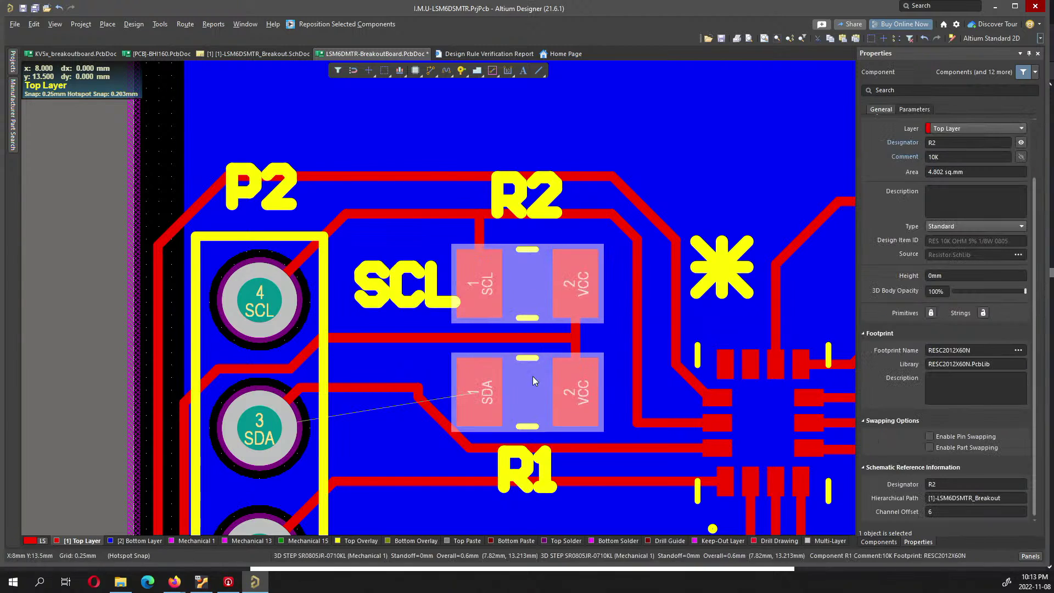
shift+click(532, 376)
drag(525, 292, 539, 289)
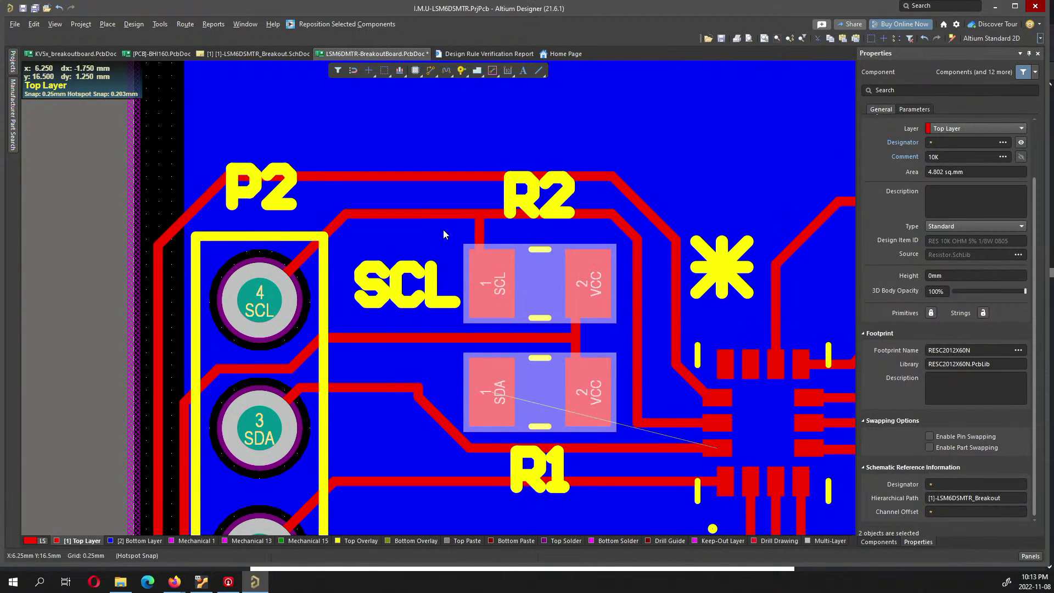
- Reposition the SCL label between P2 and R2 at X 4 mm, Y 14.75 mm
click(398, 283)
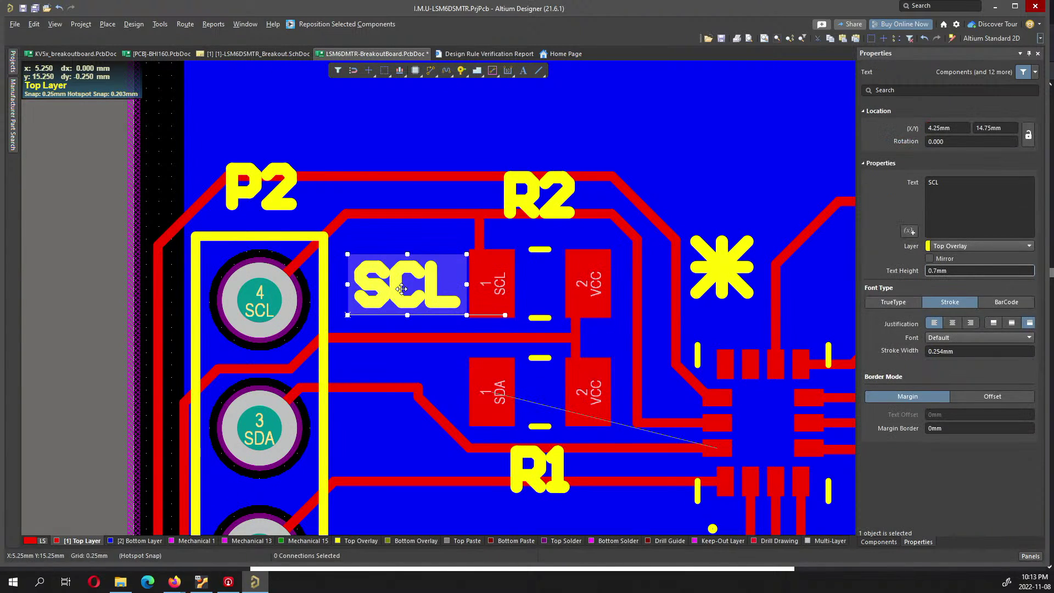
drag(401, 289, 335, 315)
right_drag(369, 375, 367, 331)
ctrl+scroll(367, 331, down, 1)
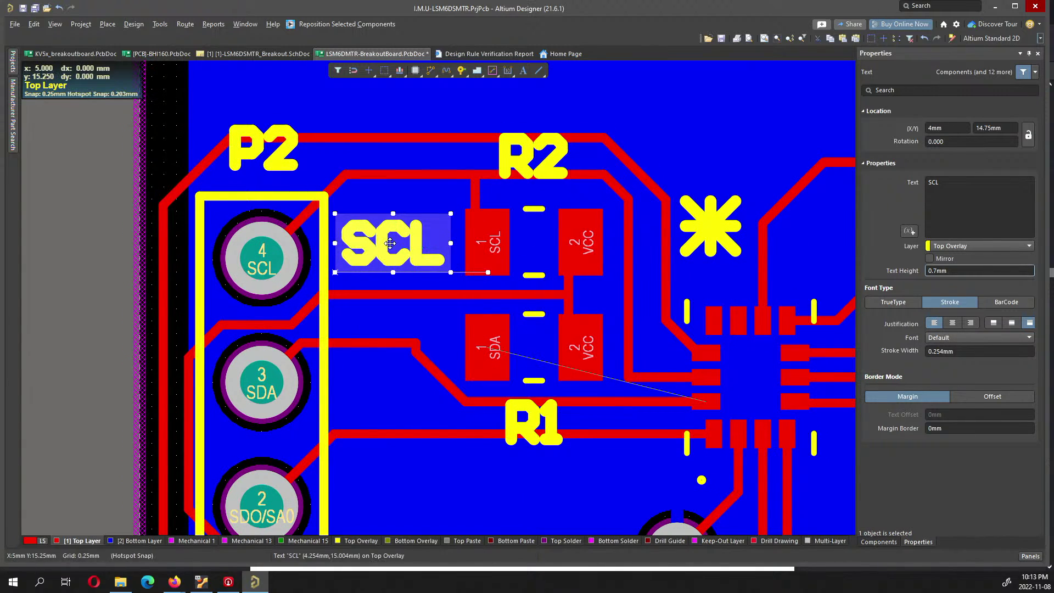
- Place a copy of the SCL label beside P2's pin 3 at X 4 mm, Y 12.25 mm and change its text to SDA
shift+drag(389, 243, 384, 376)
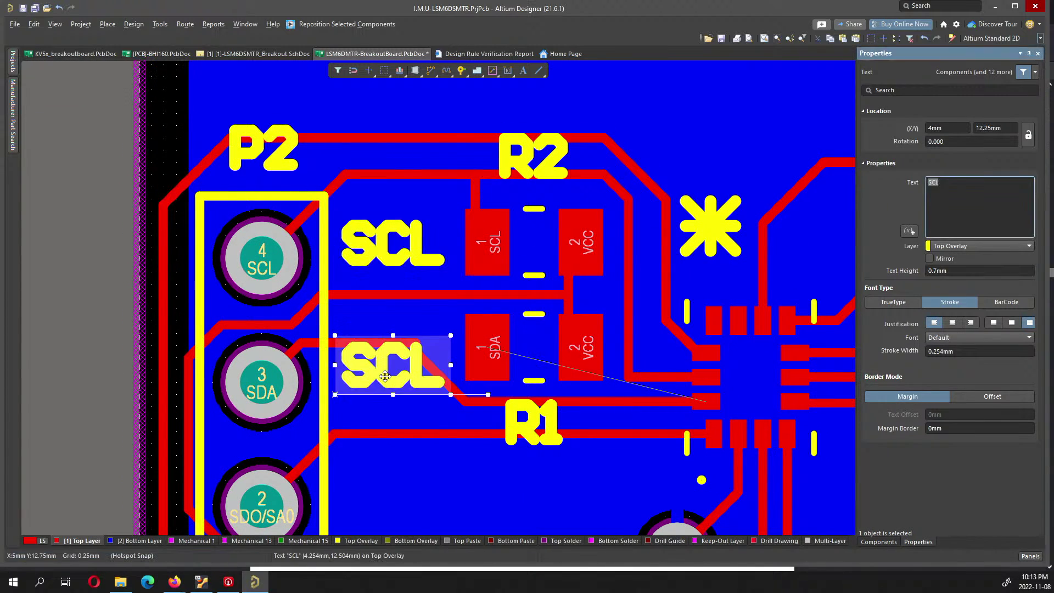
click(385, 376)
scroll(409, 375, up, 1)
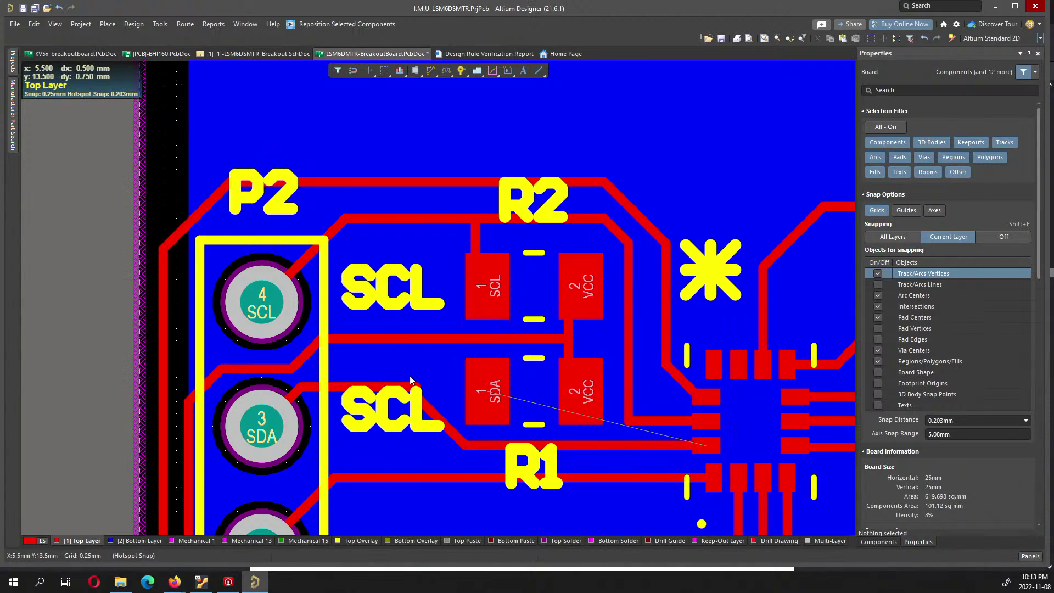
click(378, 427)
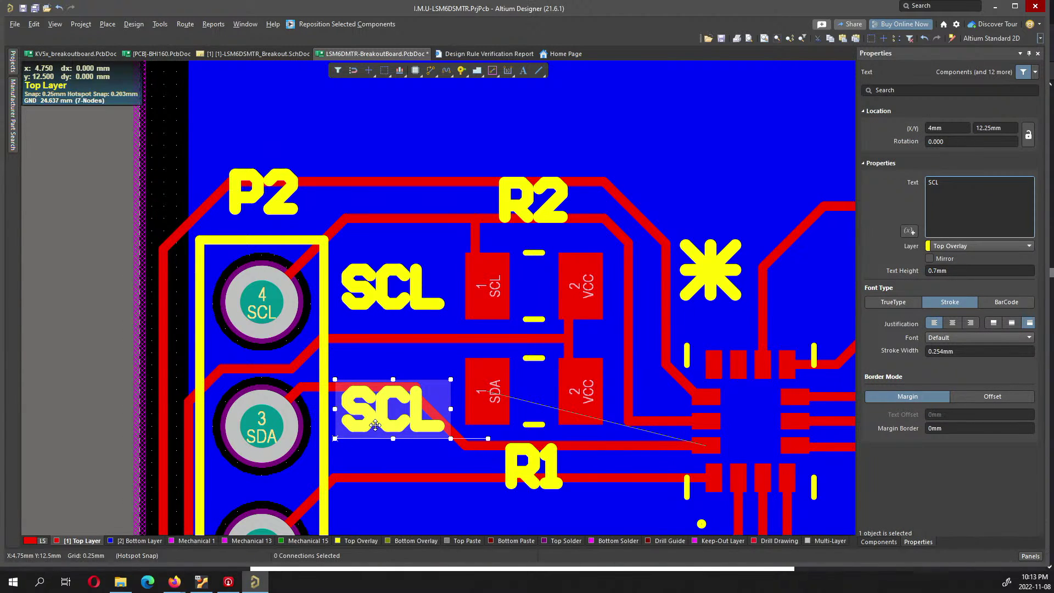
click(986, 180)
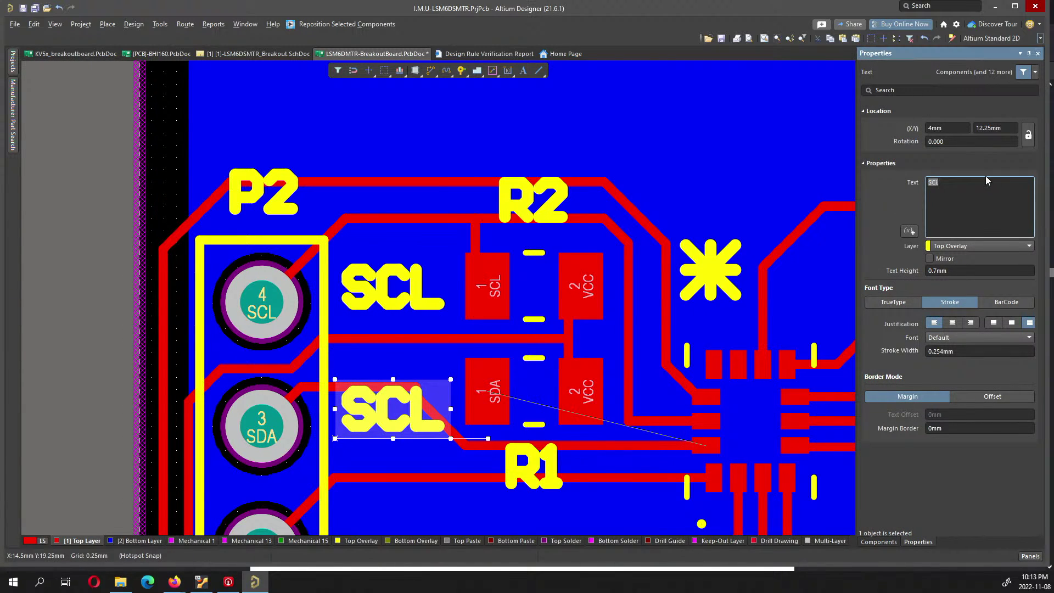
text(SDA)
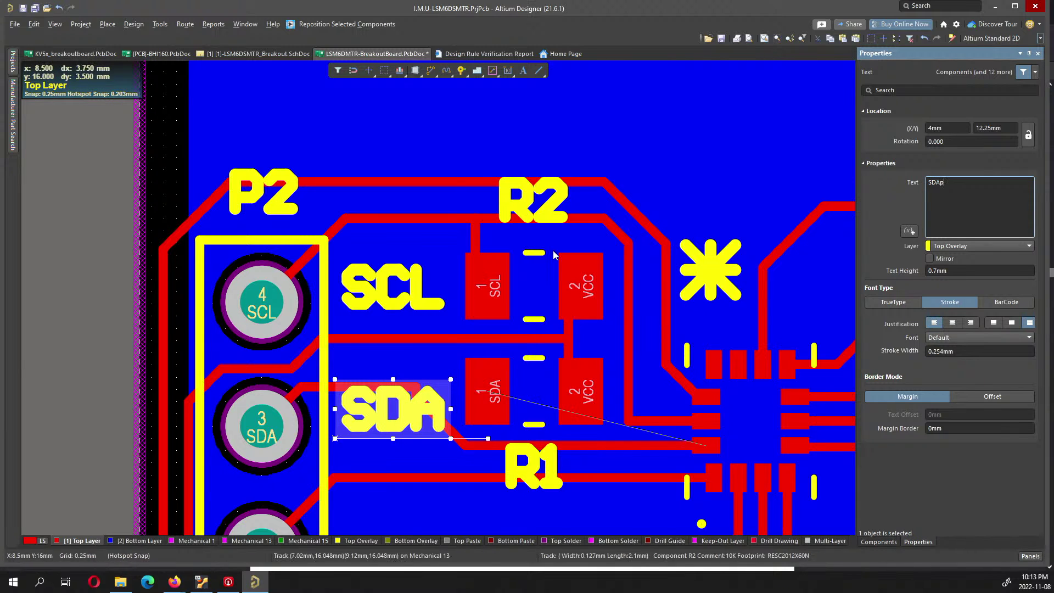
click(488, 87)
- Route a short vertical SDA track from R1's SDA pad down to the SDA track below it
key(p)
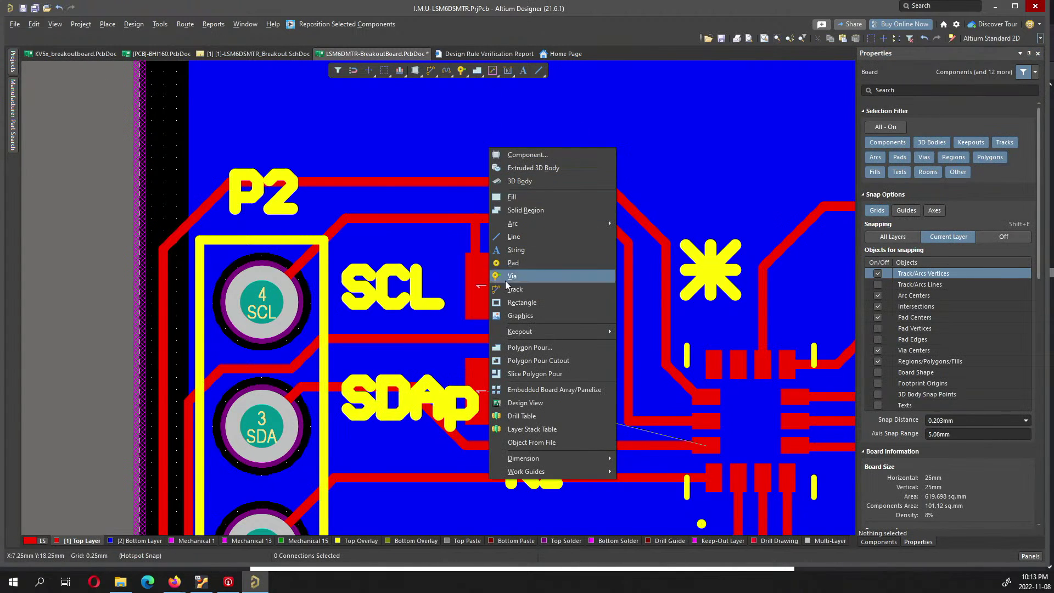
click(535, 288)
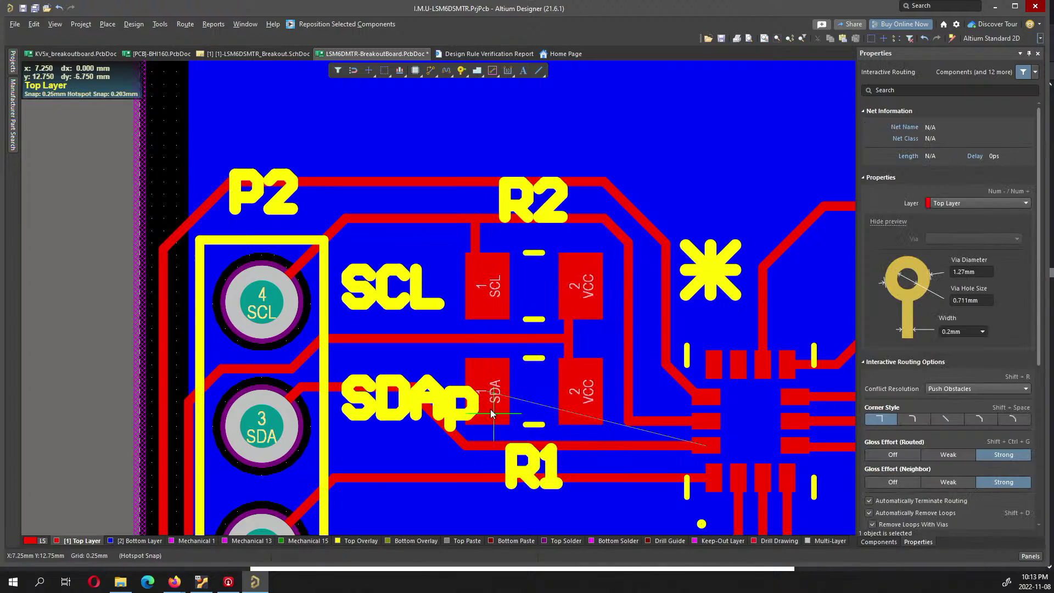
click(486, 425)
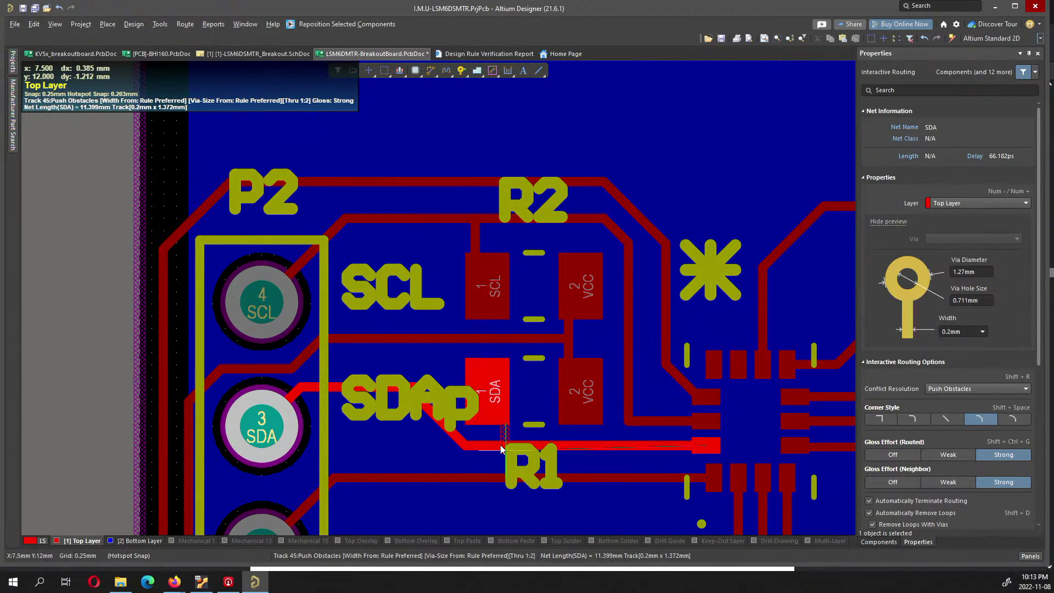
click(502, 450)
right_click(493, 423)
- Correct the text of the label beside P2's pin 3 to SDA
ctrl+scroll(412, 439, up, 2)
ctrl+scroll(400, 386, up, 1)
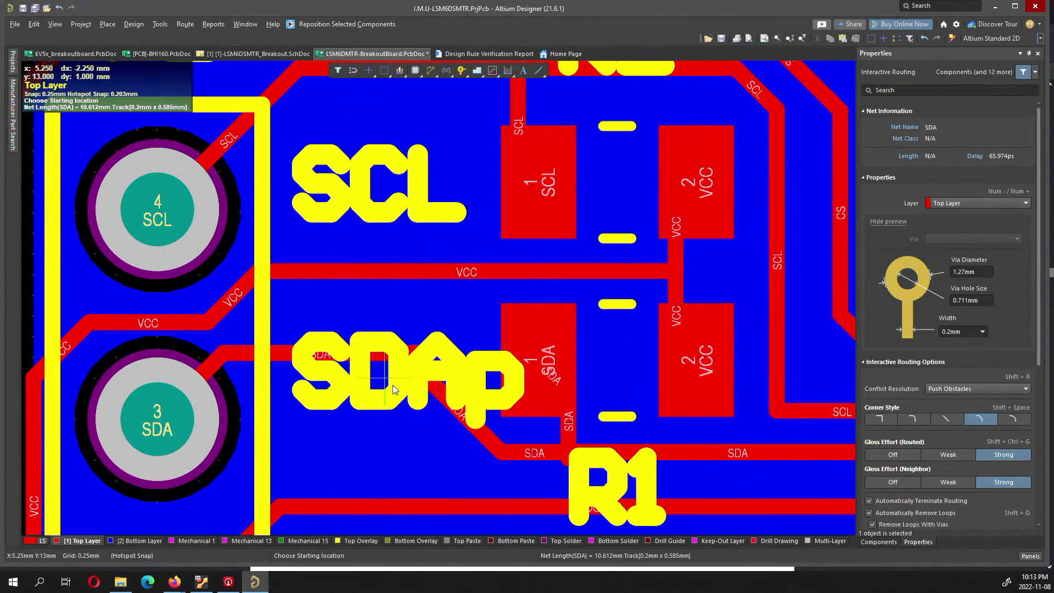
click(393, 384)
key(Escape)
key(Escape)
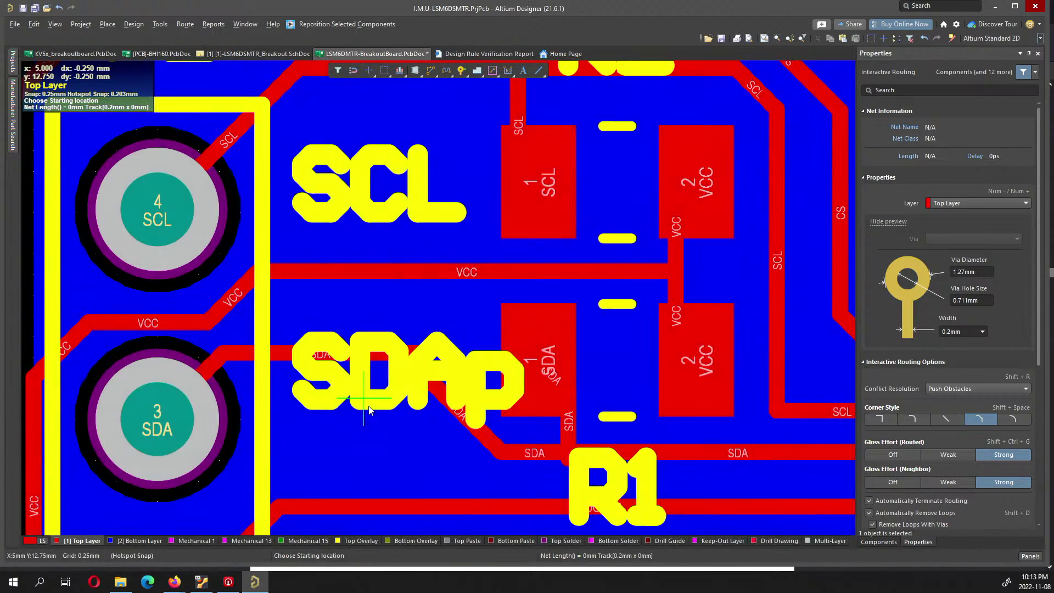
click(369, 391)
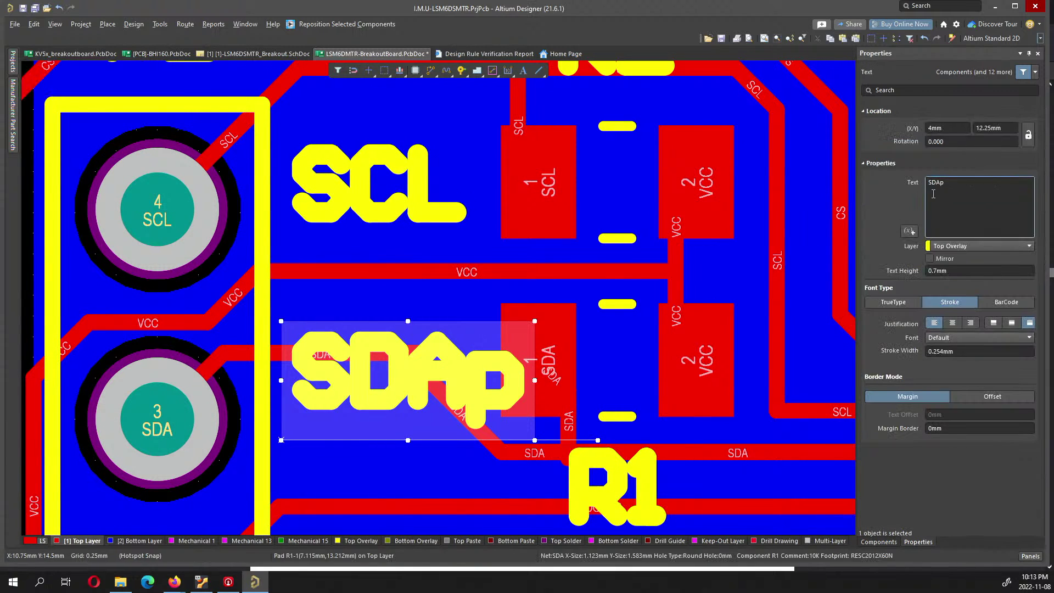
click(967, 191)
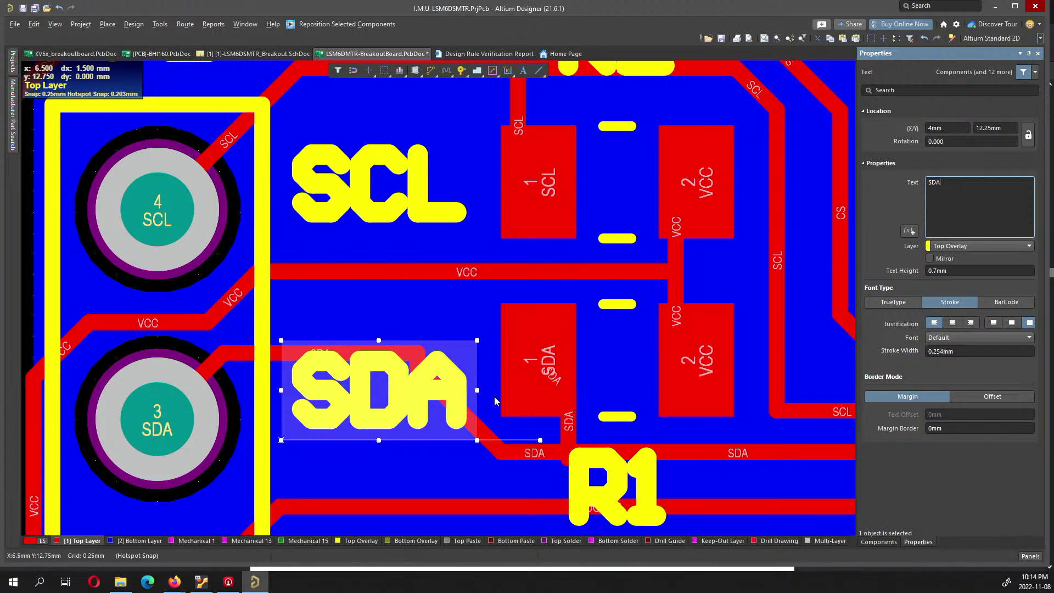
click(615, 402)
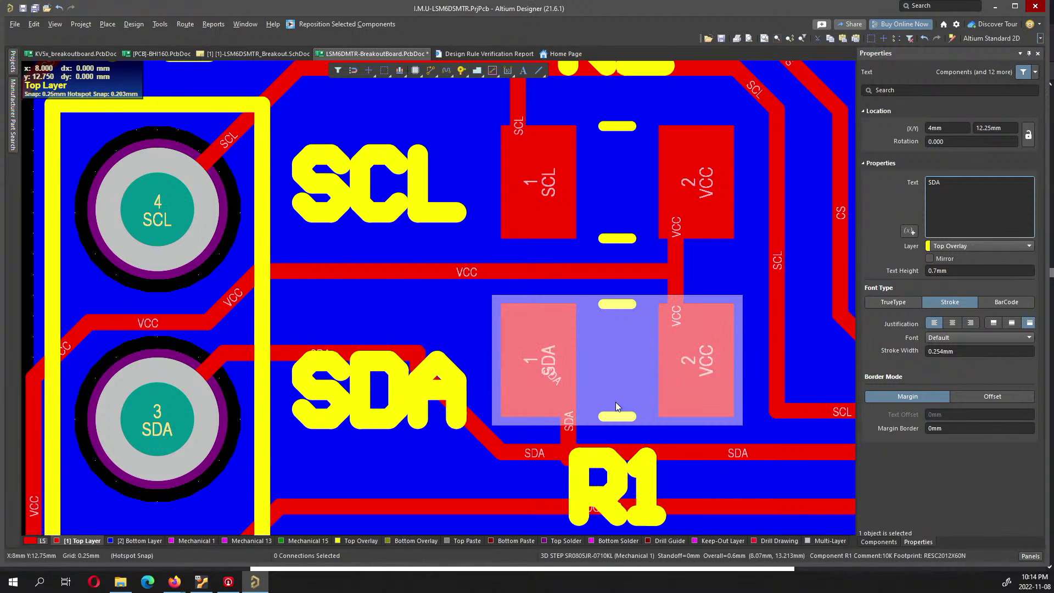
right_click(478, 328)
- Route an angled SDA track from R1's SDA pad into the line to IC pad 14 and delete the short vertical SDA track
click(541, 374)
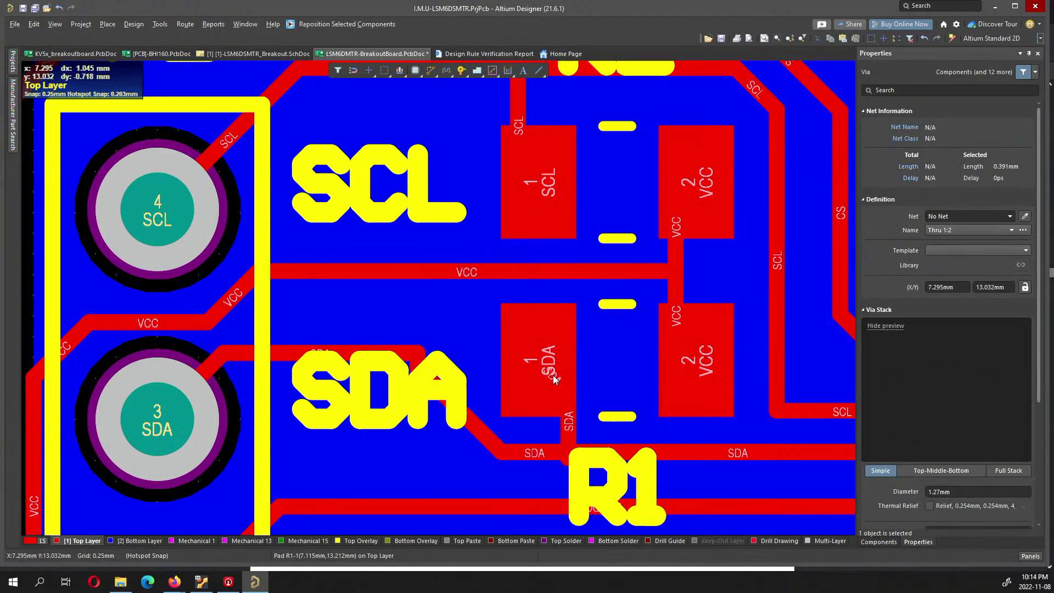
key(Escape)
ctrl+scroll(567, 388, down, 1)
key(p)
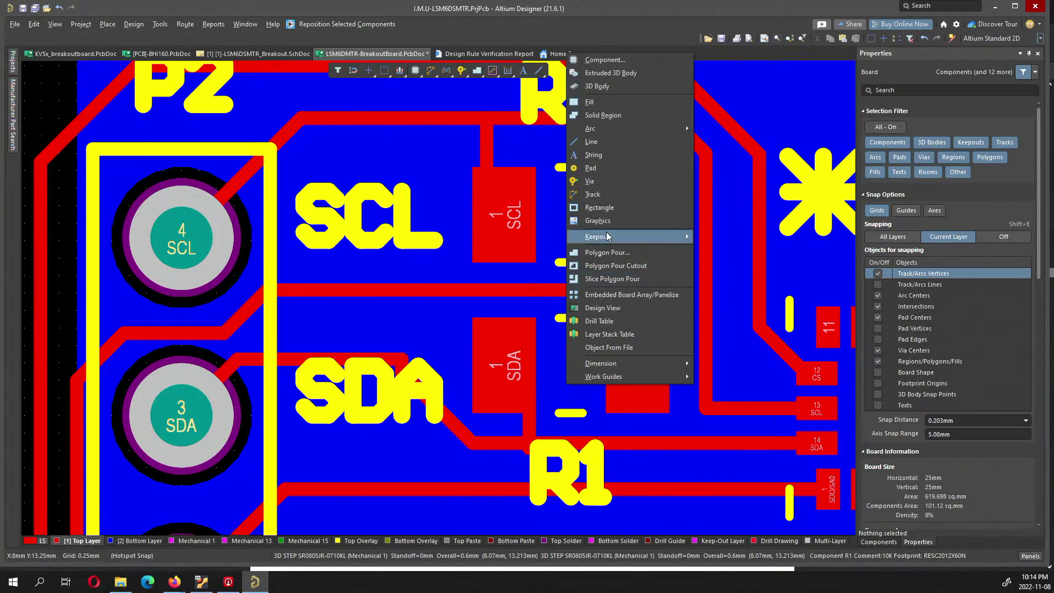
click(598, 194)
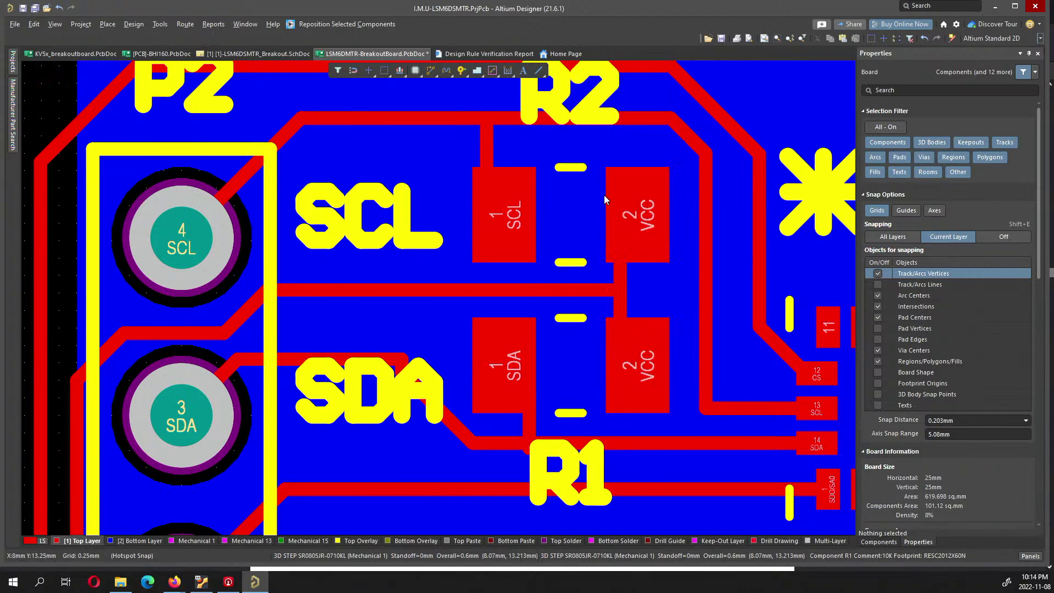
click(527, 392)
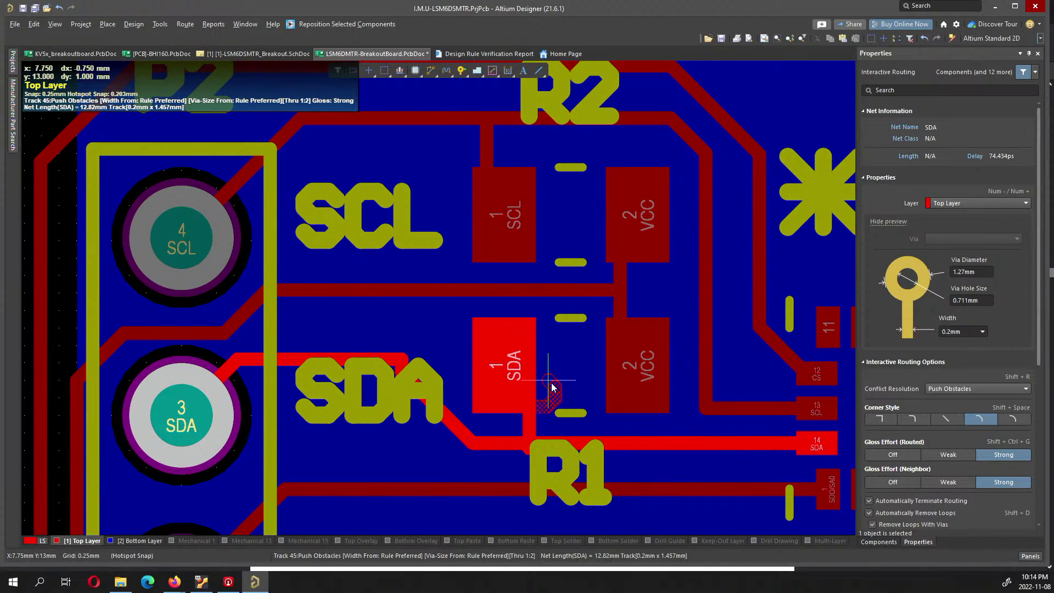
click(824, 449)
key(Escape)
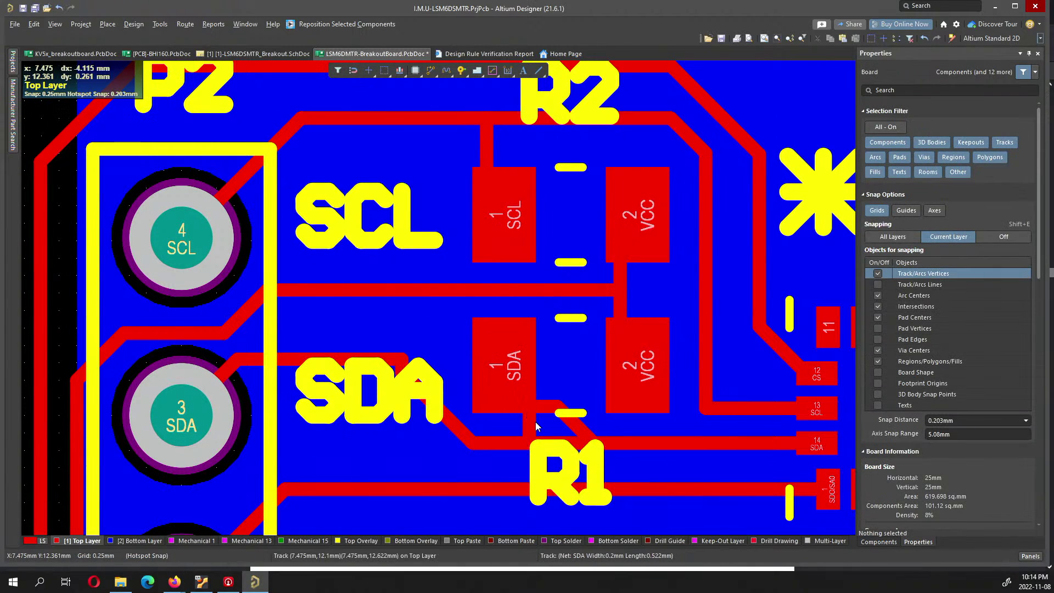
click(529, 422)
key(Delete)
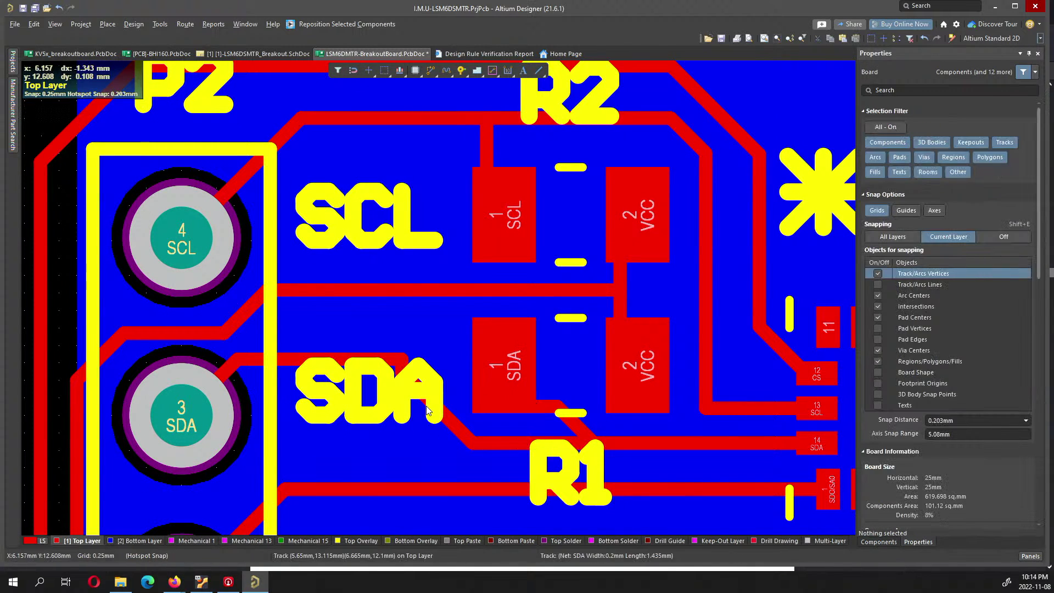
- Place a copy of the SDA label beside P2's pin 2 at X 4 mm, Y 9.5 mm
ctrl+scroll(392, 383, down, 1)
ctrl+scroll(391, 381, down, 2)
key(p)
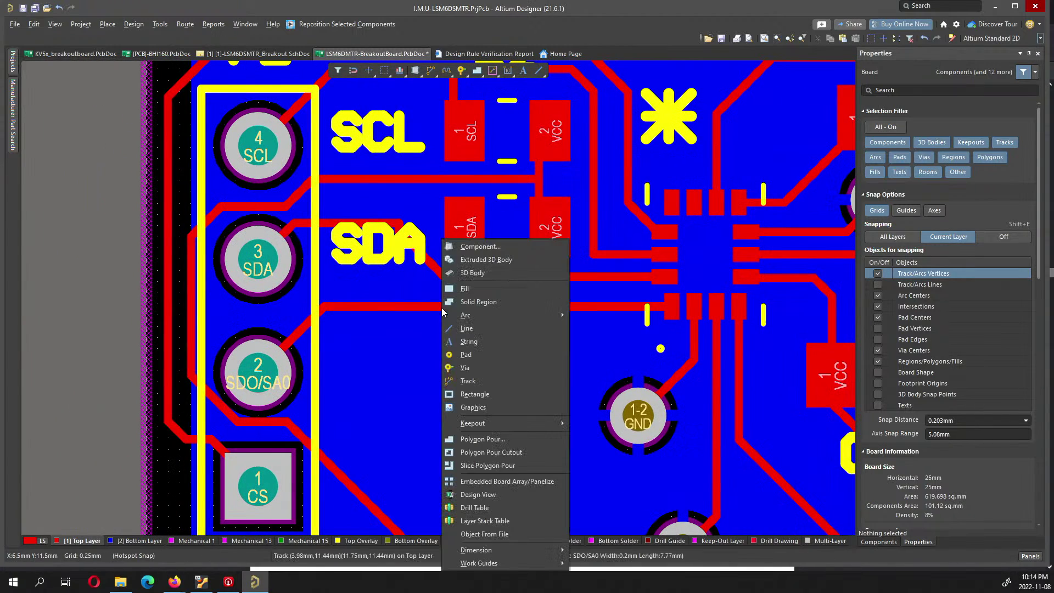
key(Escape)
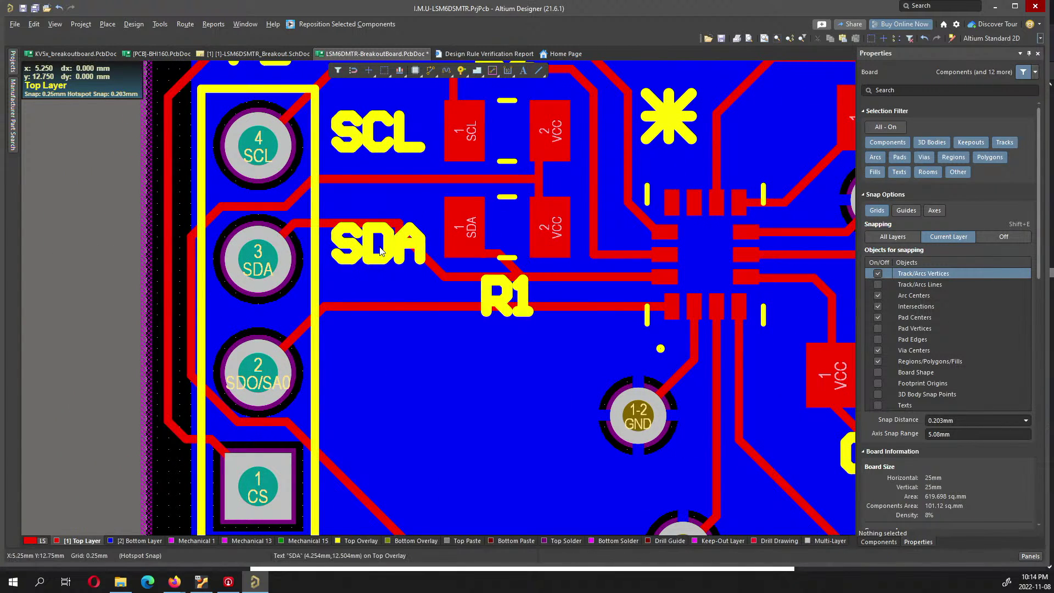
click(378, 247)
key(ctrl+c)
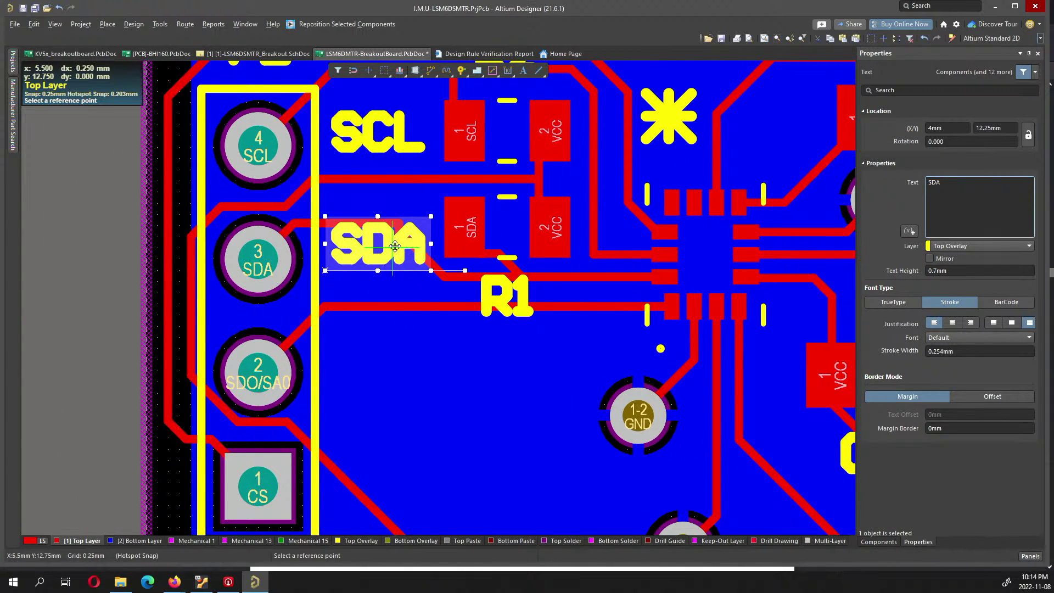
click(395, 246)
key(ctrl+v)
key(Escape)
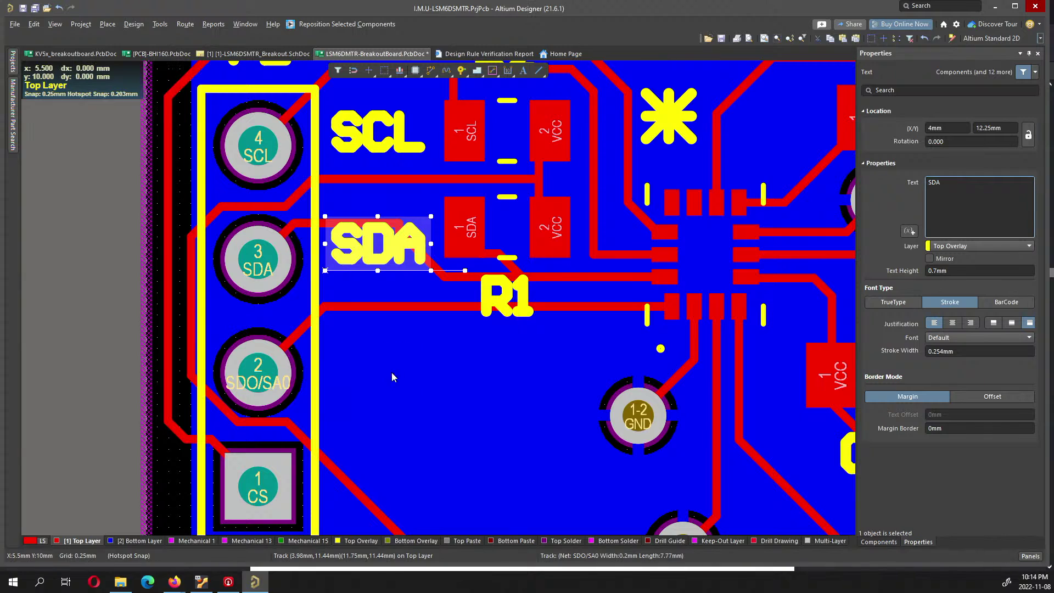
key(ctrl+v)
click(392, 377)
right_click(392, 375)
key(Escape)
click(375, 370)
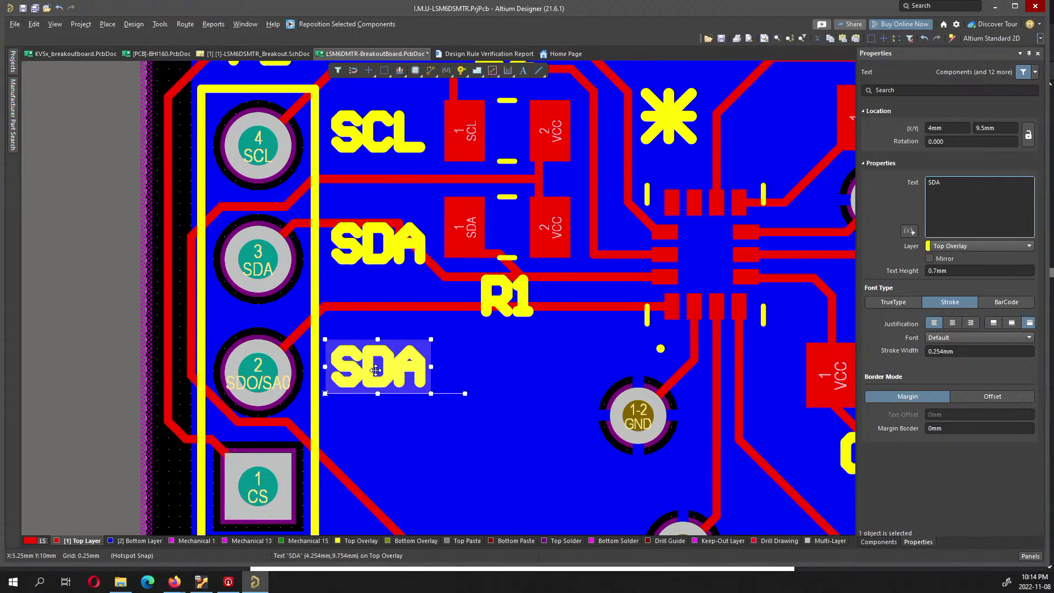
- Change the text of the label beside P2's pin 2 to SDO/SA0
key(shift+h)
click(975, 180)
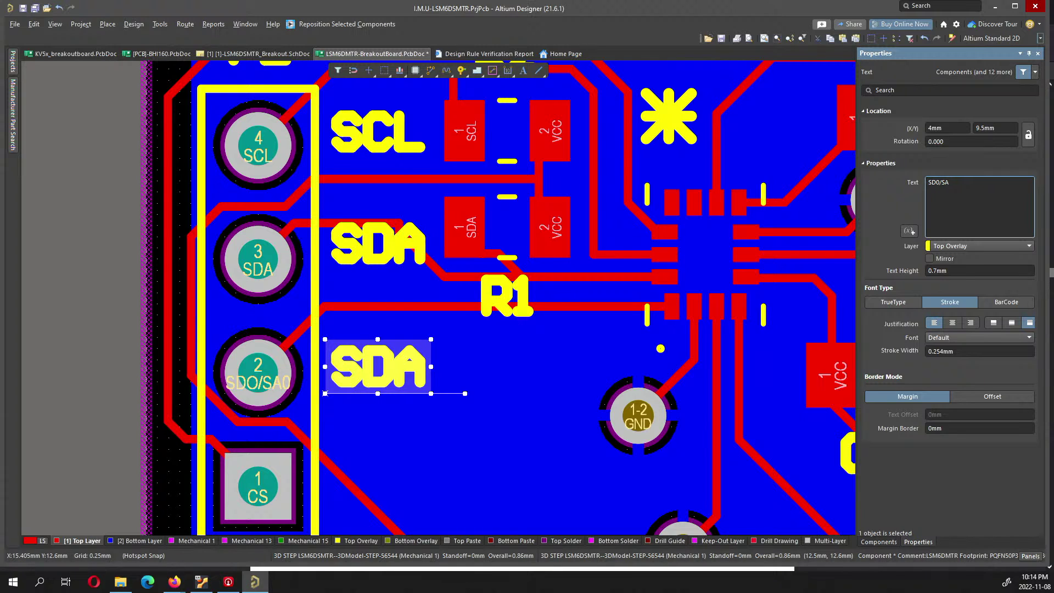
text(0/SA0)
key(Return)
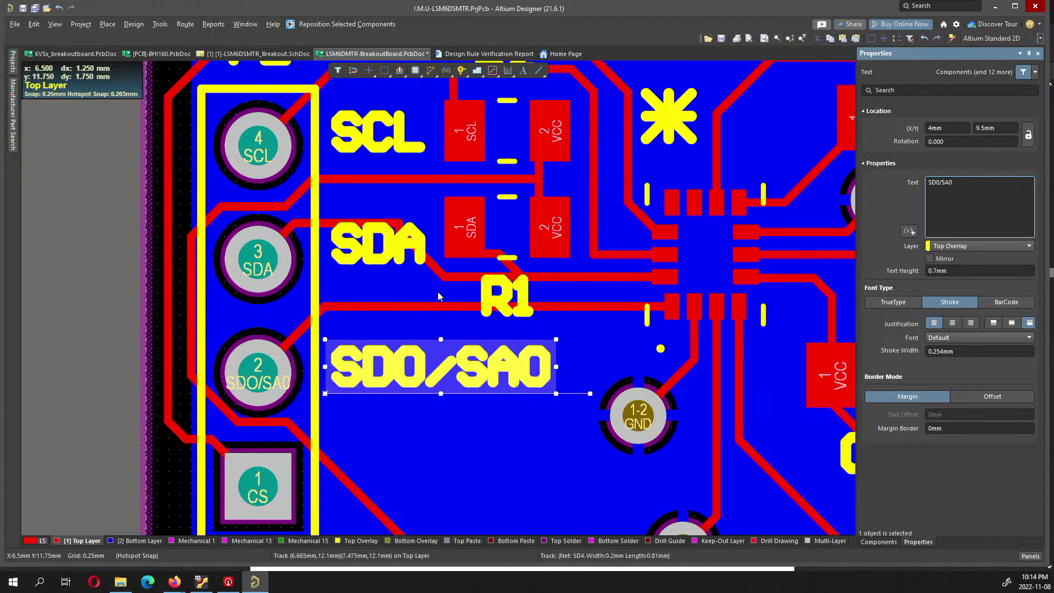
text(p)
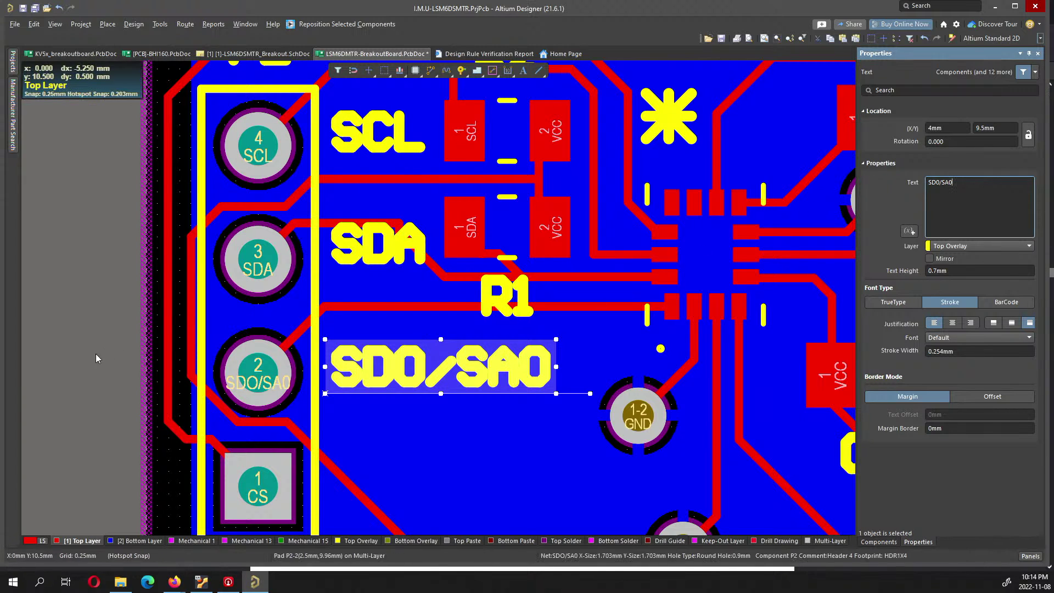
click(77, 358)
- Place a copy of the label beside P2's pin 1 at X 4 mm, Y 6.75 mm and change its text to CS
ctrl+scroll(314, 315, down, 1)
ctrl+scroll(315, 315, down, 1)
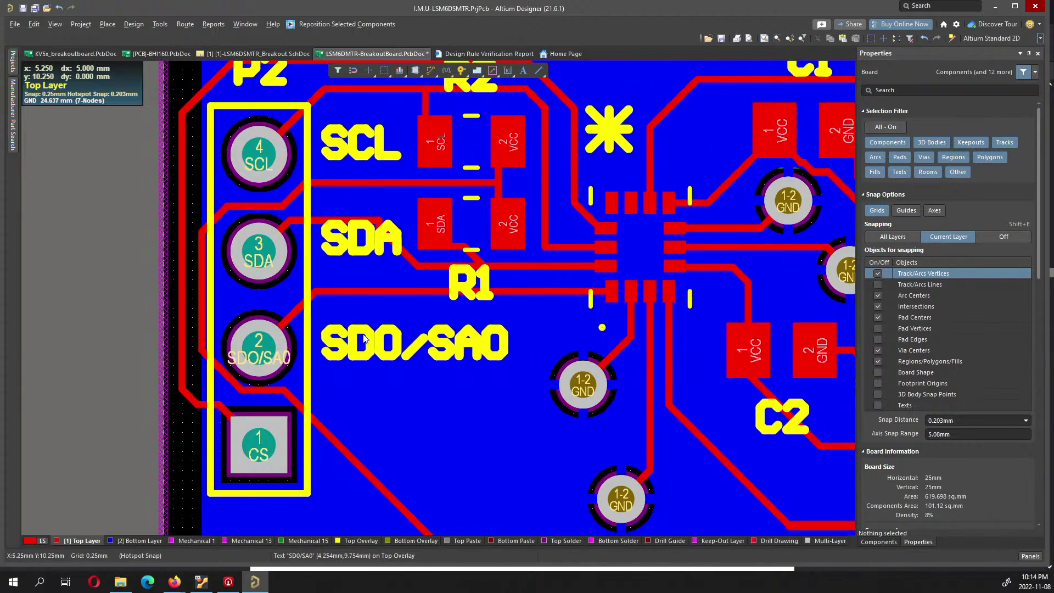
key(ctrl+v)
click(378, 453)
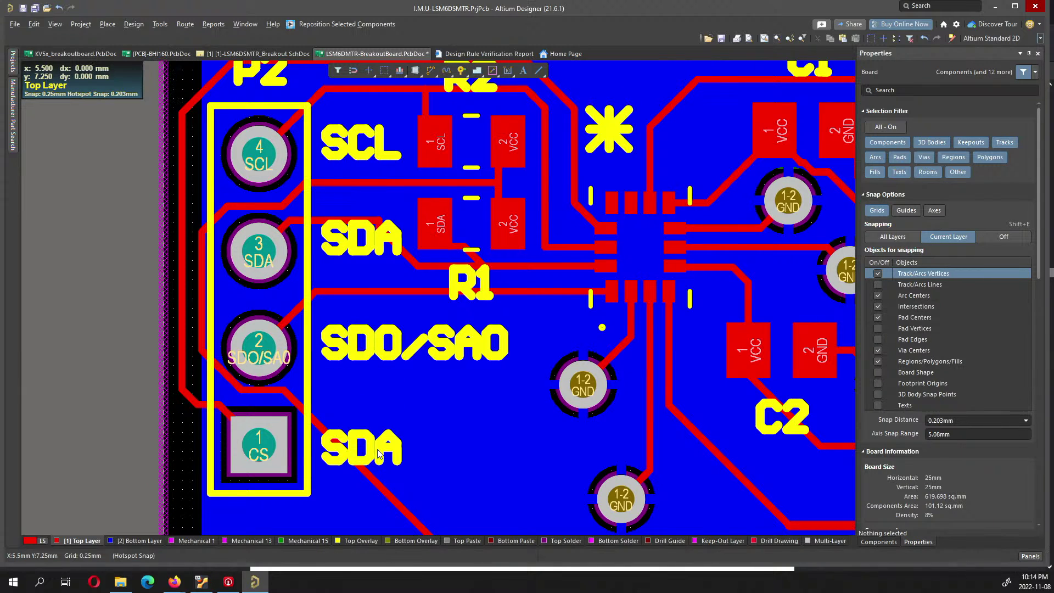
right_click(377, 457)
click(360, 450)
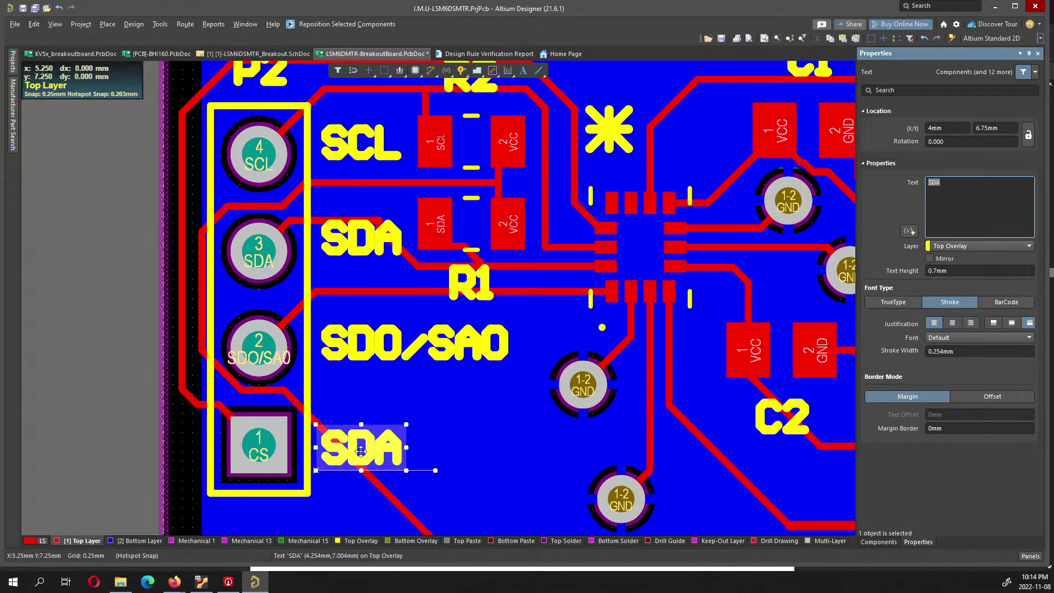
key(Return)
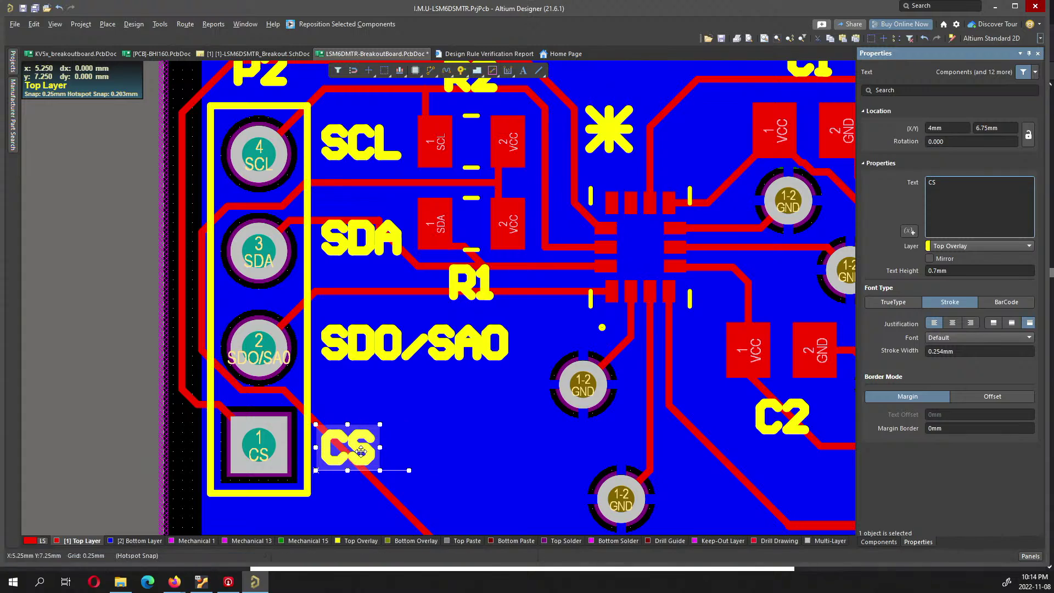
- Save the board layout and check the P2 silkscreen labels in the 3D view
click(53, 410)
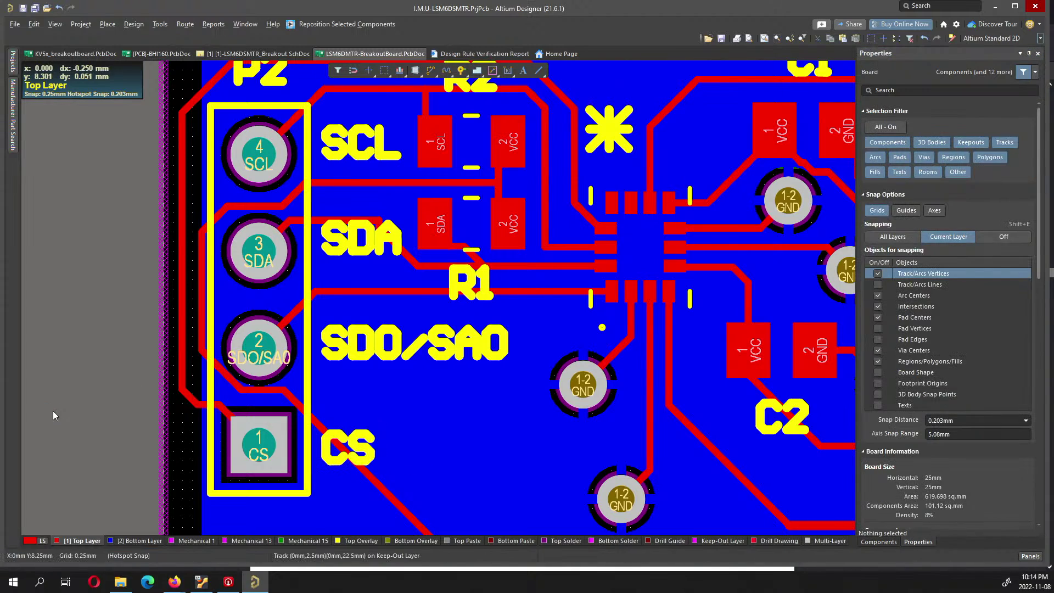
key(3)
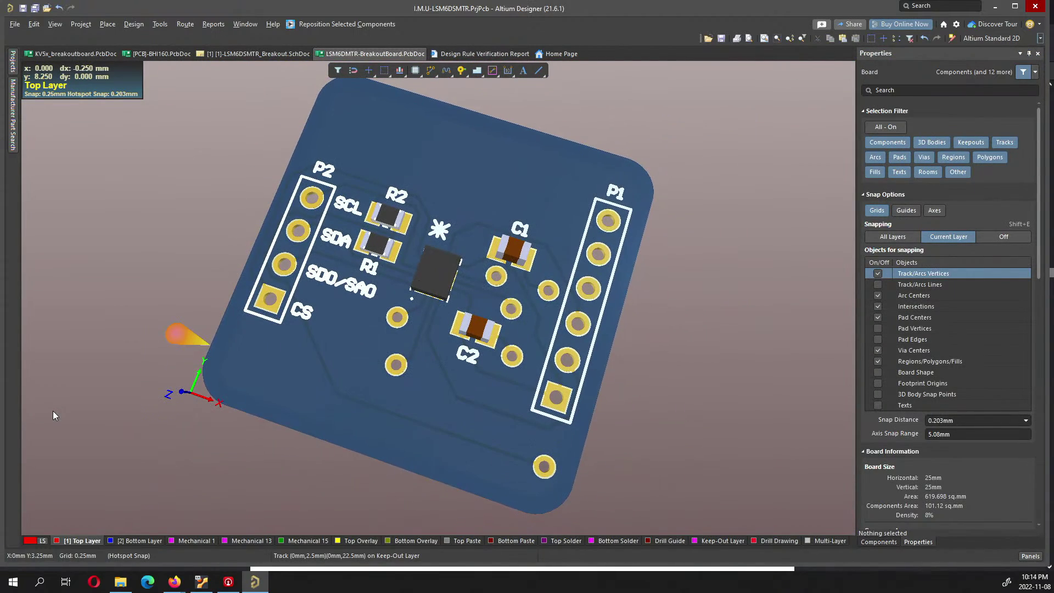
key(2)
- Place a copy of the label beside P1's pin 6 at X 18.5 mm, Y 19.5 mm and change its text to GND
ctrl+scroll(456, 278, up, 4)
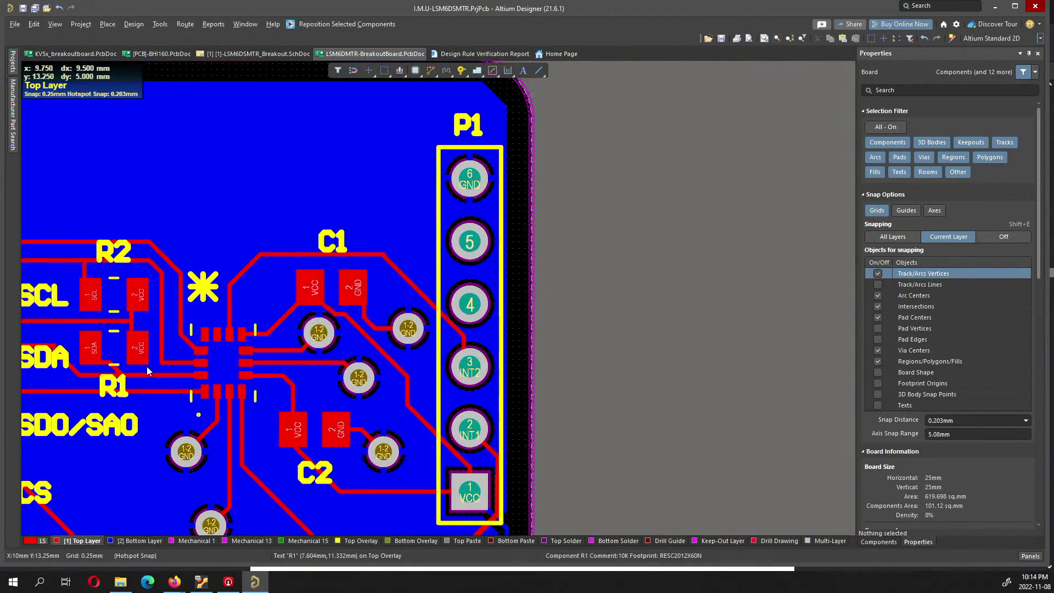
key(ctrl+v)
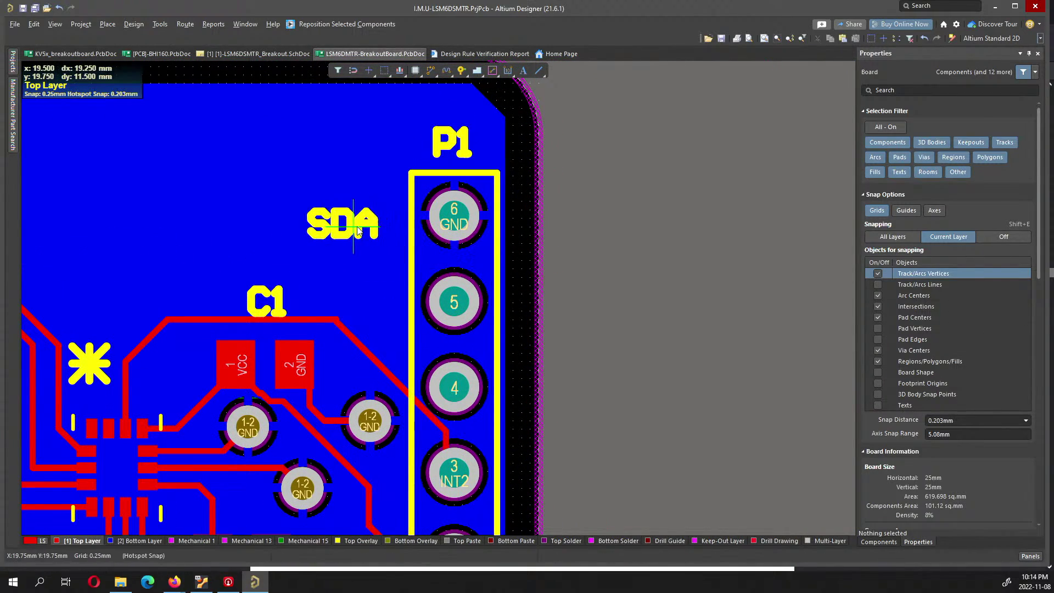
click(369, 220)
double_click(363, 219)
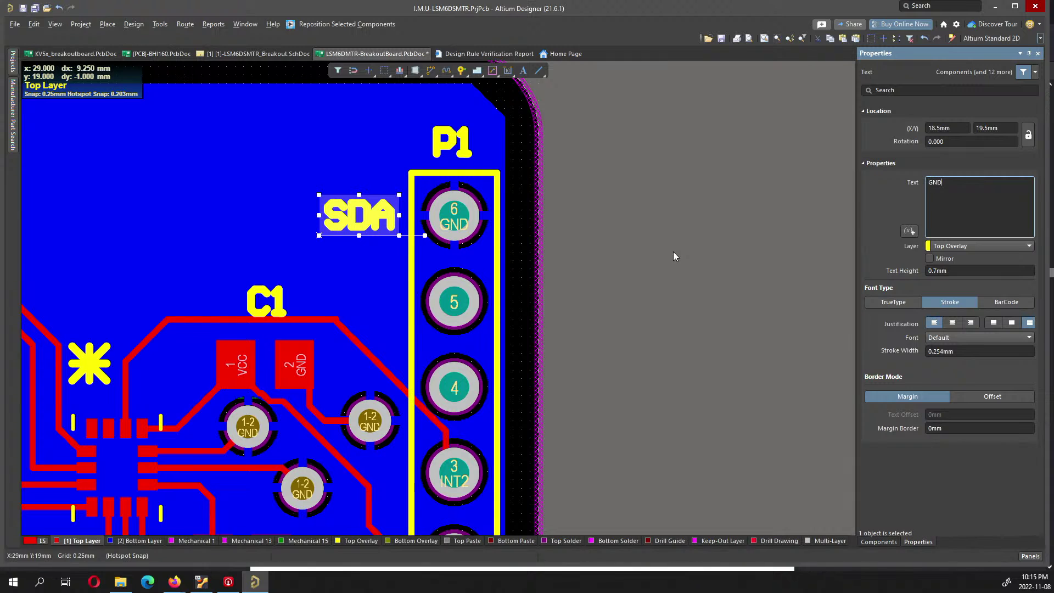
text(GND)
key(Return)
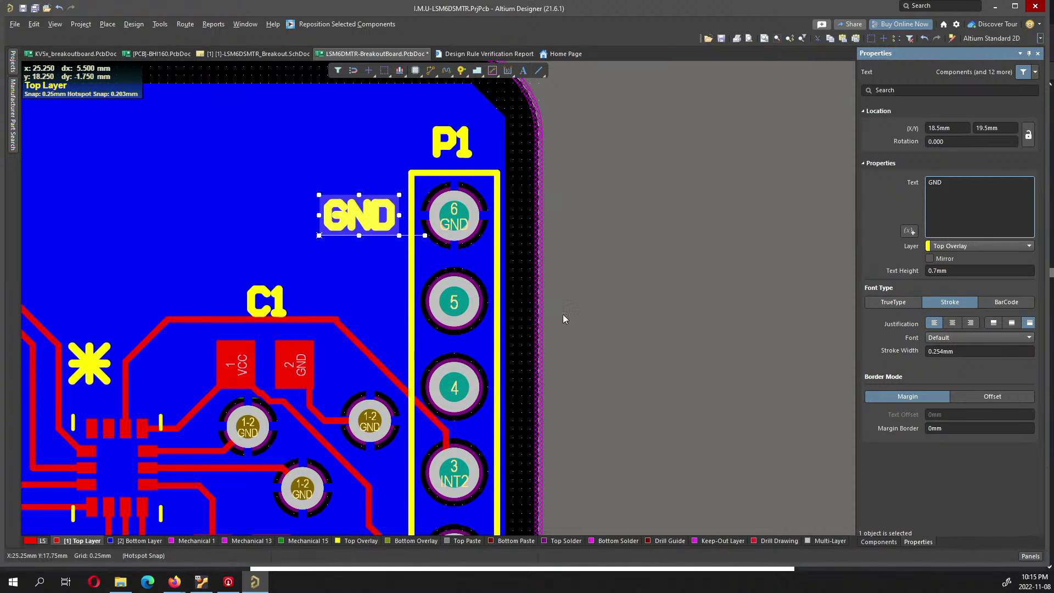
click(641, 342)
- Place a copy of the label beside P1's pin 1 at X 18.5 mm, Y 6.75 mm and change its text to VCC
ctrl+scroll(679, 334, down, 1)
scroll(679, 334, down, 4)
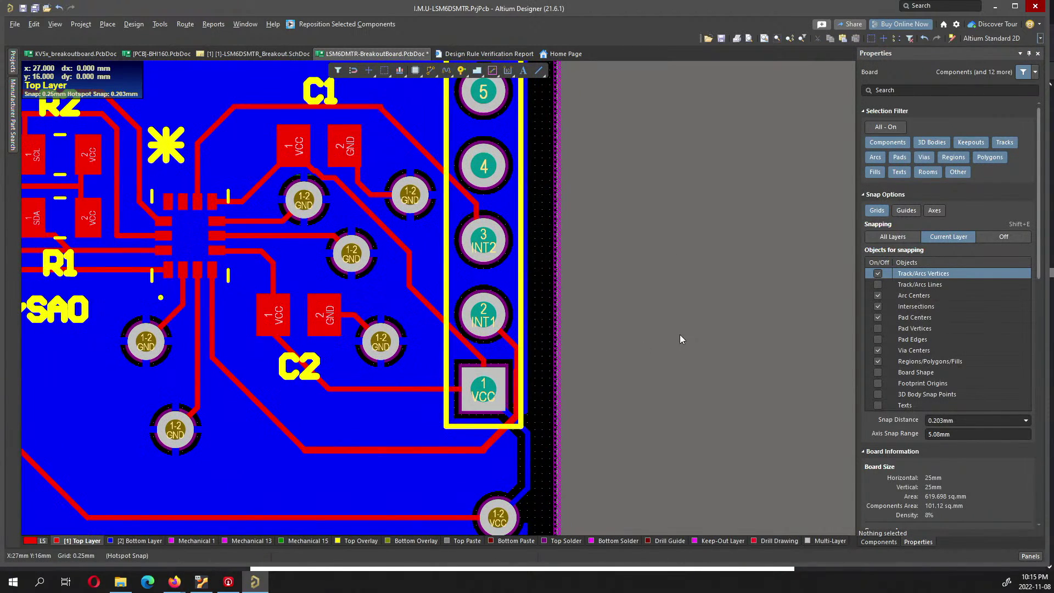
key(p)
key(s)
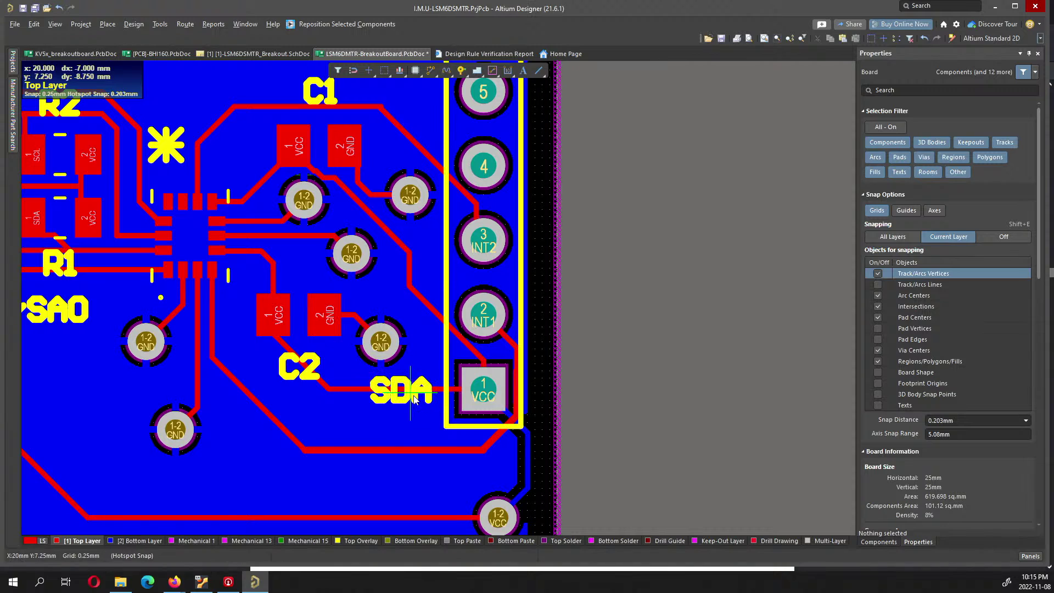
right_click(684, 381)
double_click(412, 392)
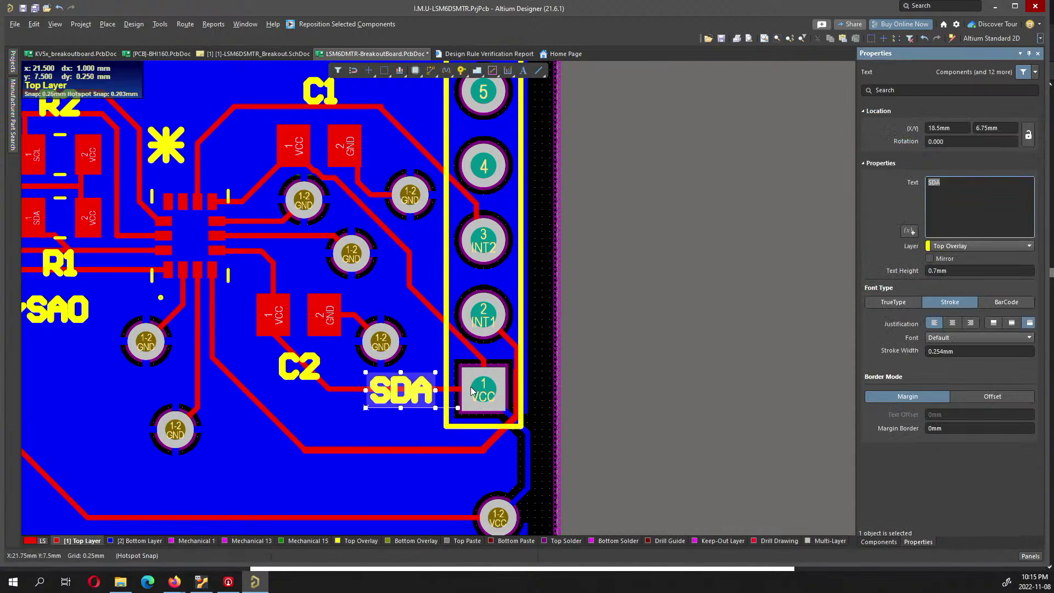
key(Return)
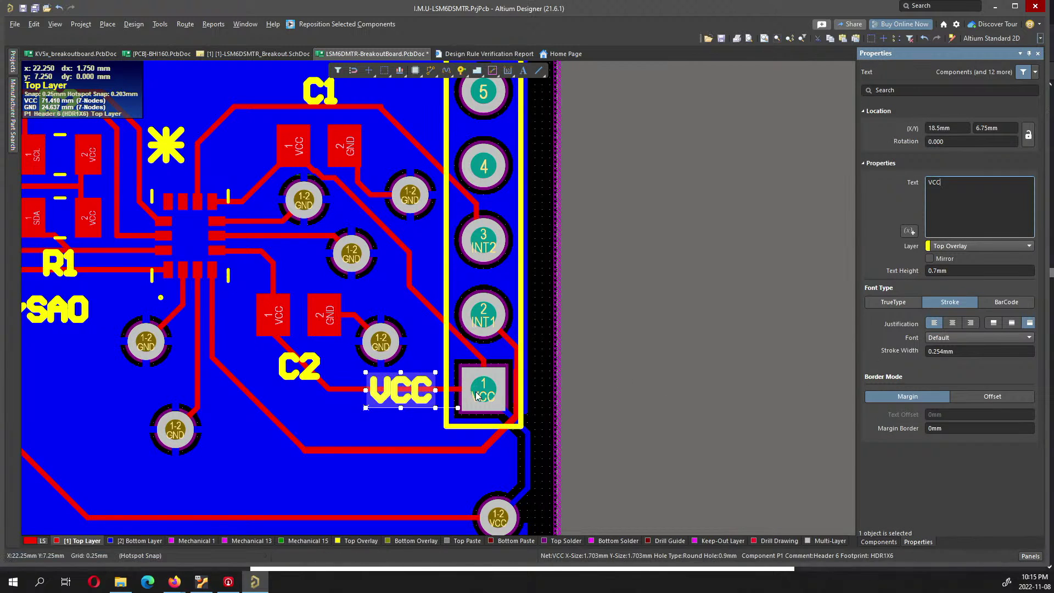
- Nudge the VCC label beside P1's pin 1 slightly downward and save the board layout
drag(383, 406, 366, 412)
click(667, 366)
key(ctrl+s)
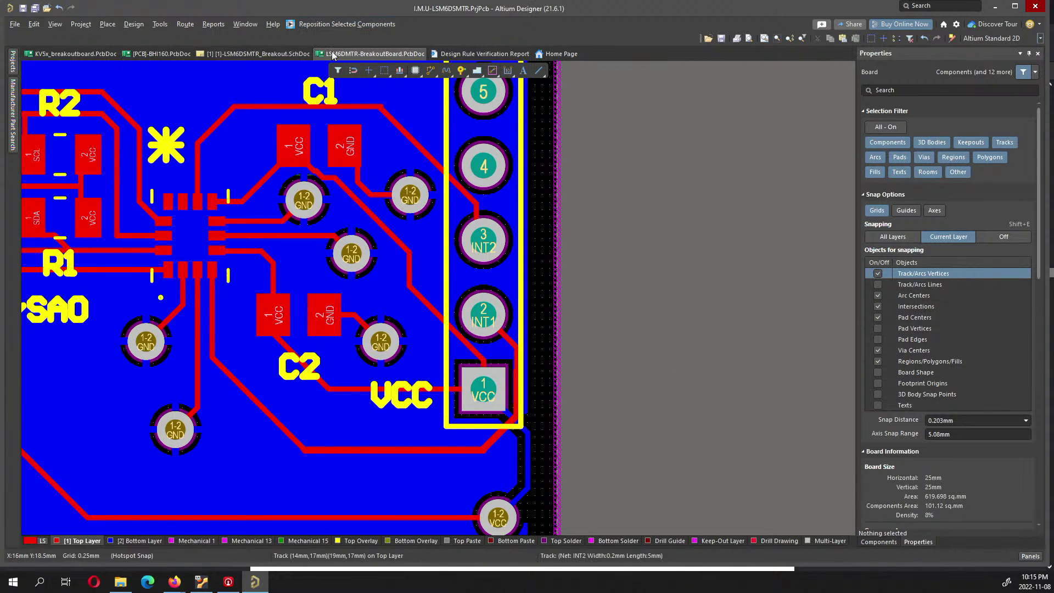
- Open the LSM6DSMTR breakout schematic and examine the IC's VDD and VDDIO supply connections
click(255, 53)
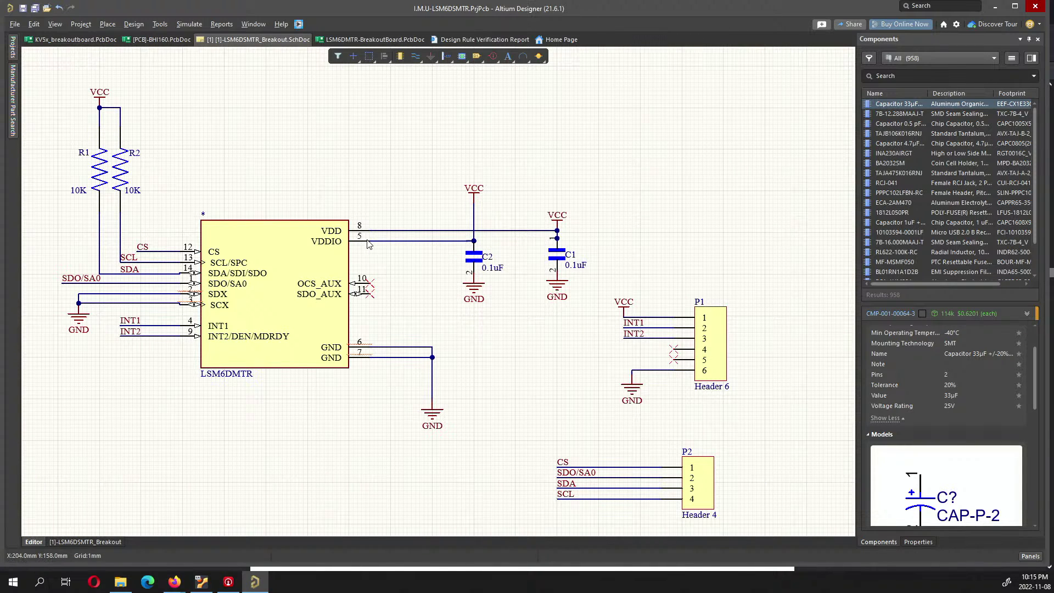
right_drag(350, 263, 369, 274)
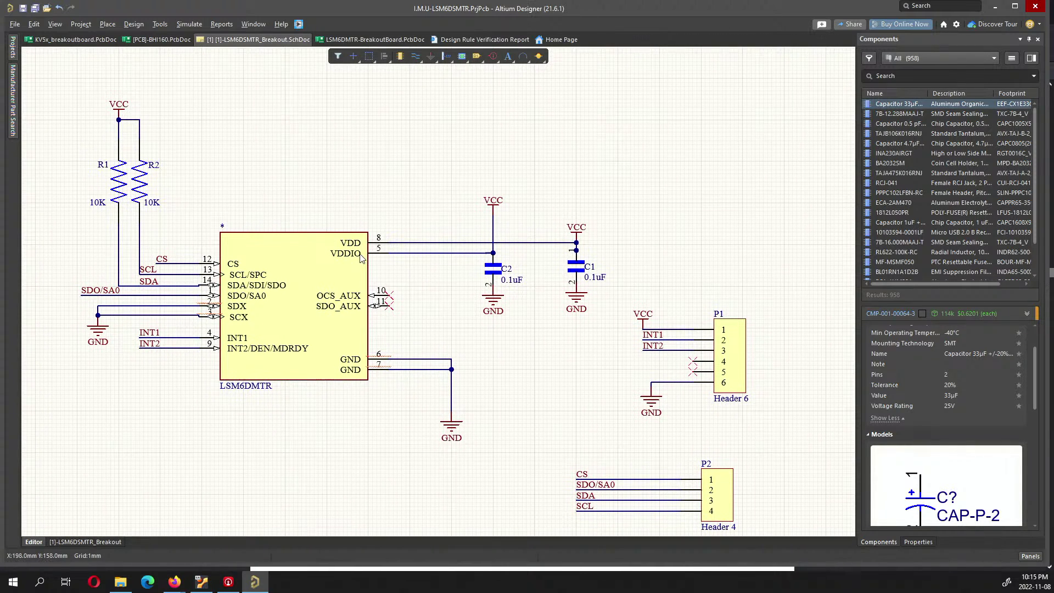
scroll(172, 144, up, 1)
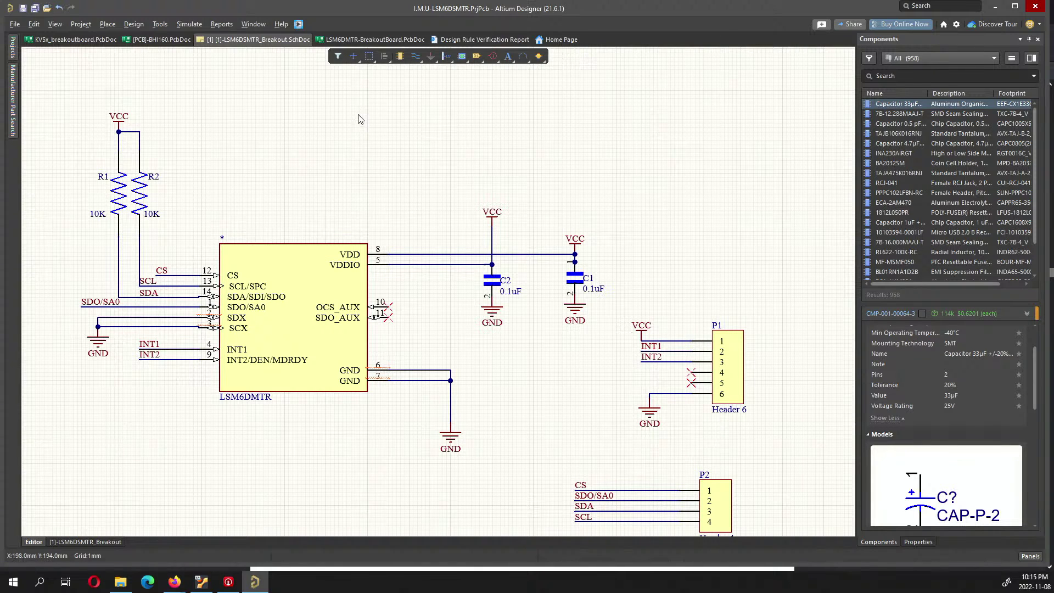
- Switch to the LSM6DSM datasheet in Firefox and search it for vcc
mouse_move(174, 582)
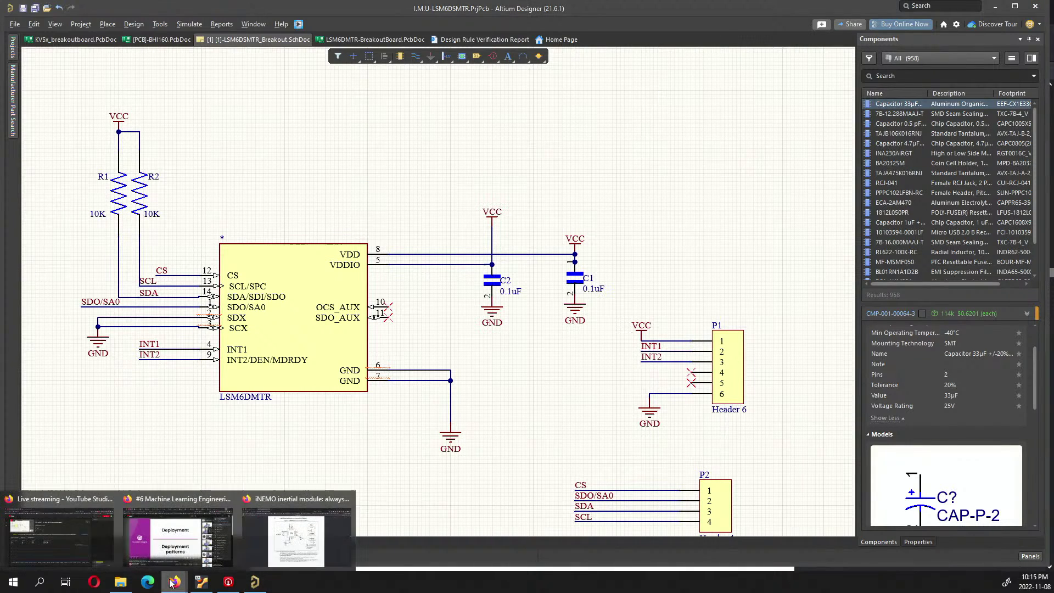
click(285, 542)
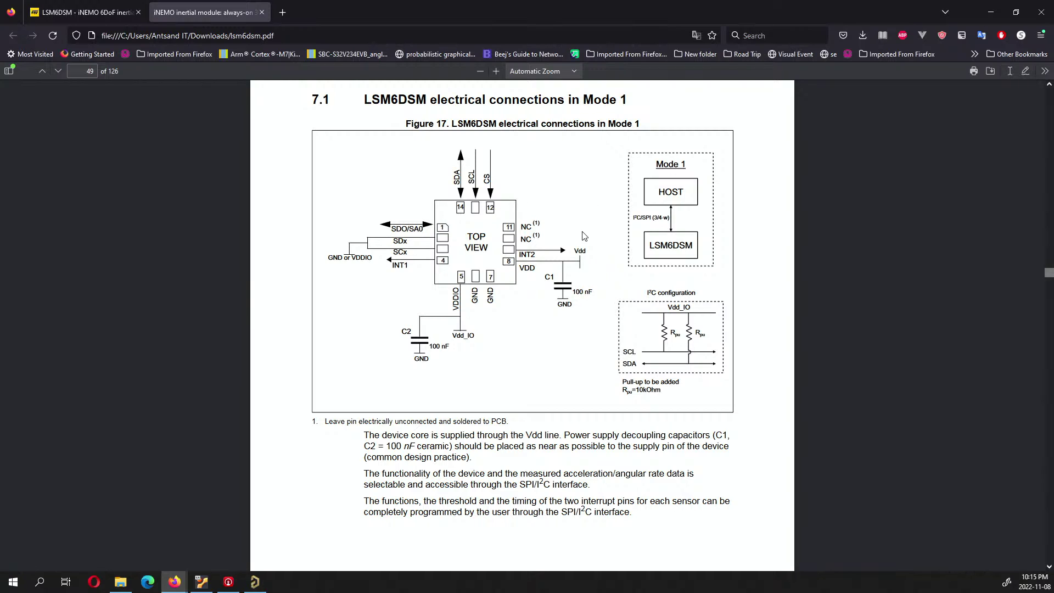
key(ctrl+f)
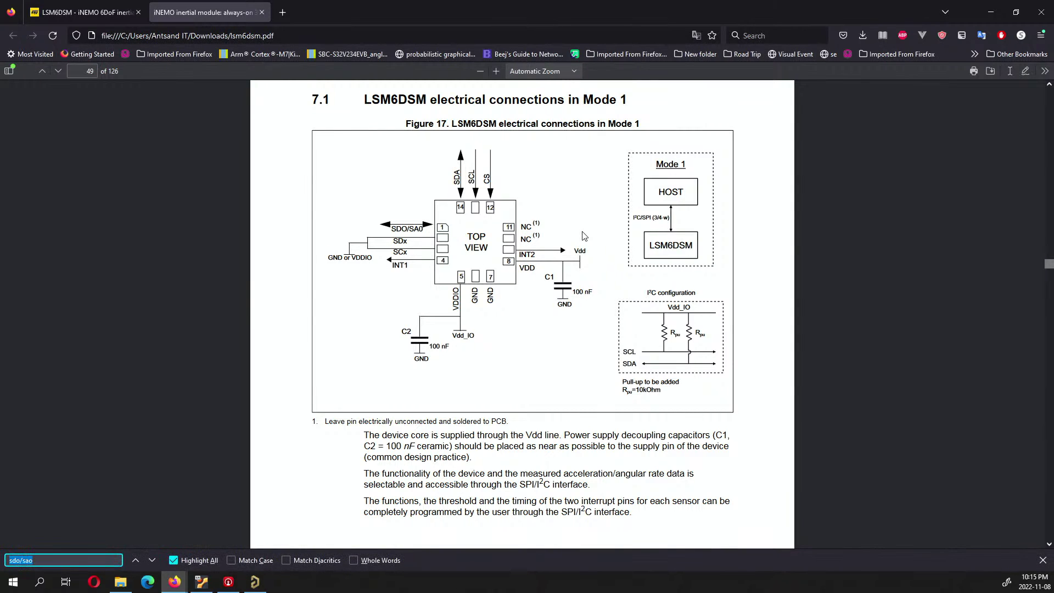
text(vcc)
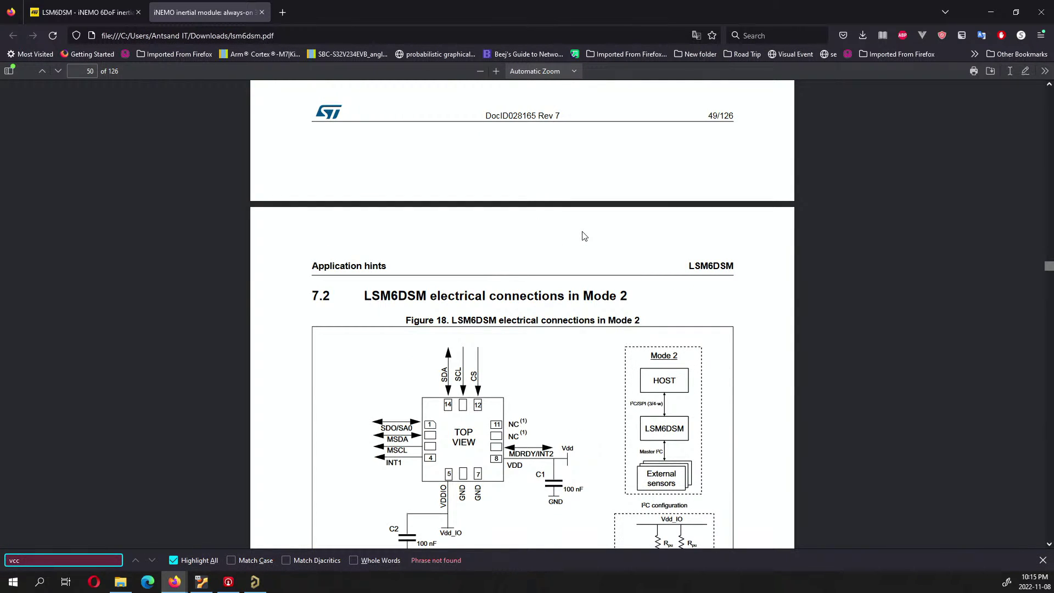
- Search the datasheet for vdd and examine the supply pins in Table 19, Internal pin status
key(BackSpace)
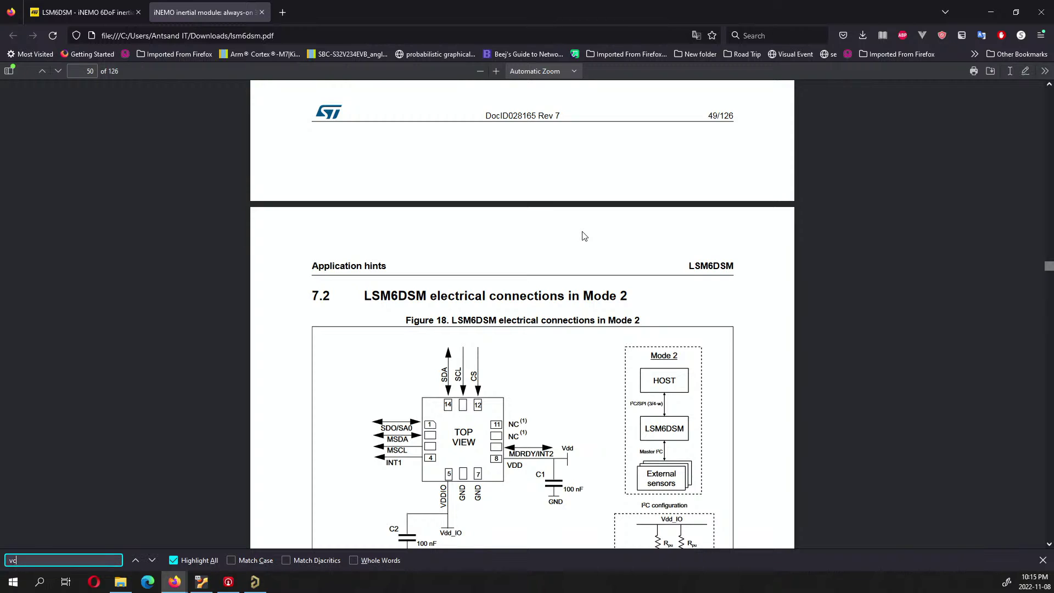
key(BackSpace)
key(BackSpace)
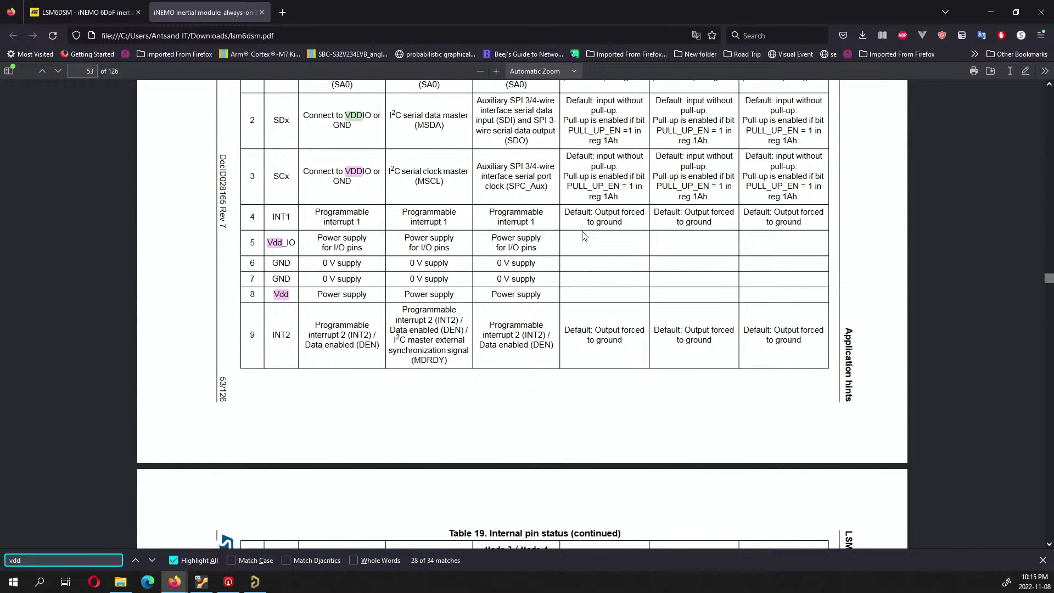
scroll(564, 259, up, 3)
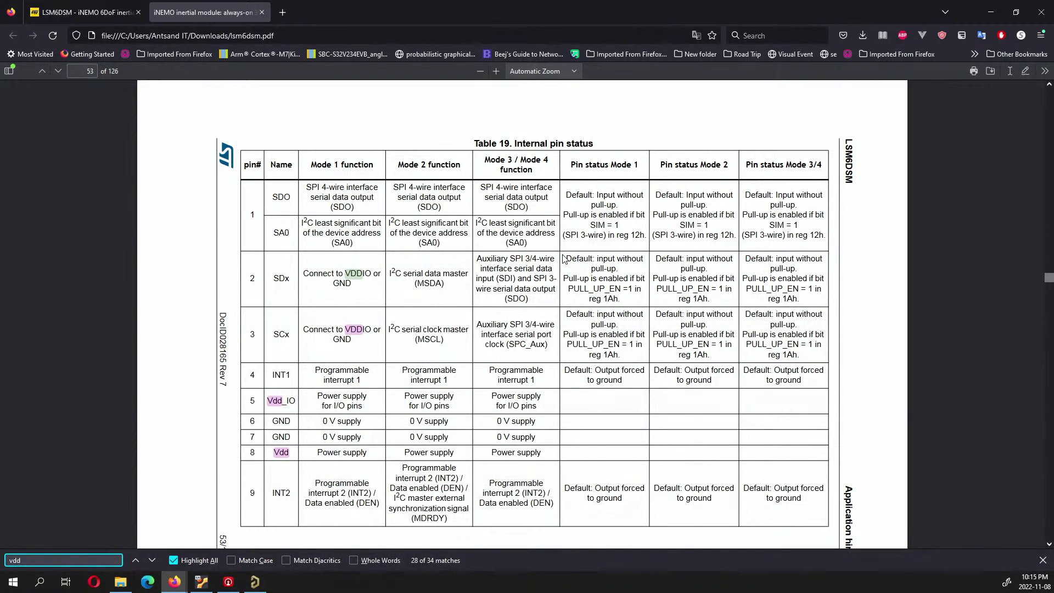
key(Return)
scroll(564, 259, up, 2)
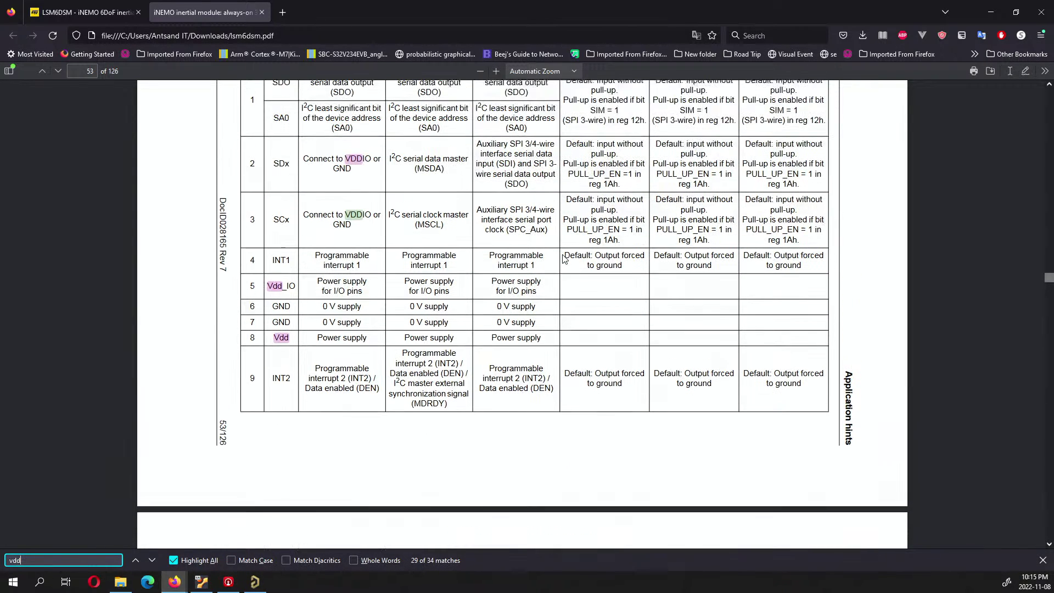
scroll(486, 298, up, 1)
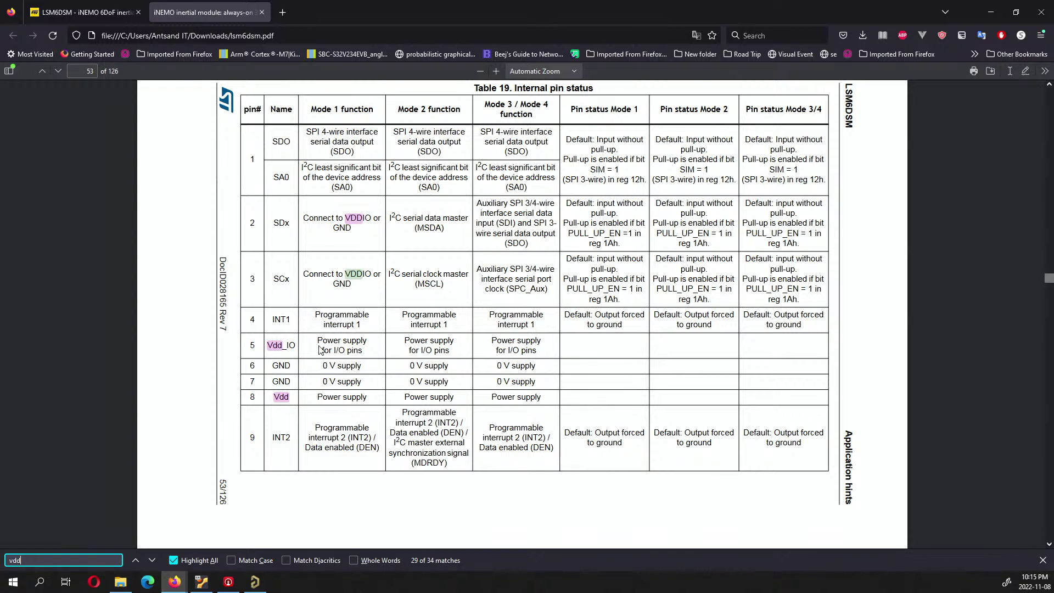
- Step through the remaining vdd matches in the datasheet's Table 19, Internal pin status, and its pull-up notes
scroll(502, 364, up, 2)
scroll(503, 368, up, 2)
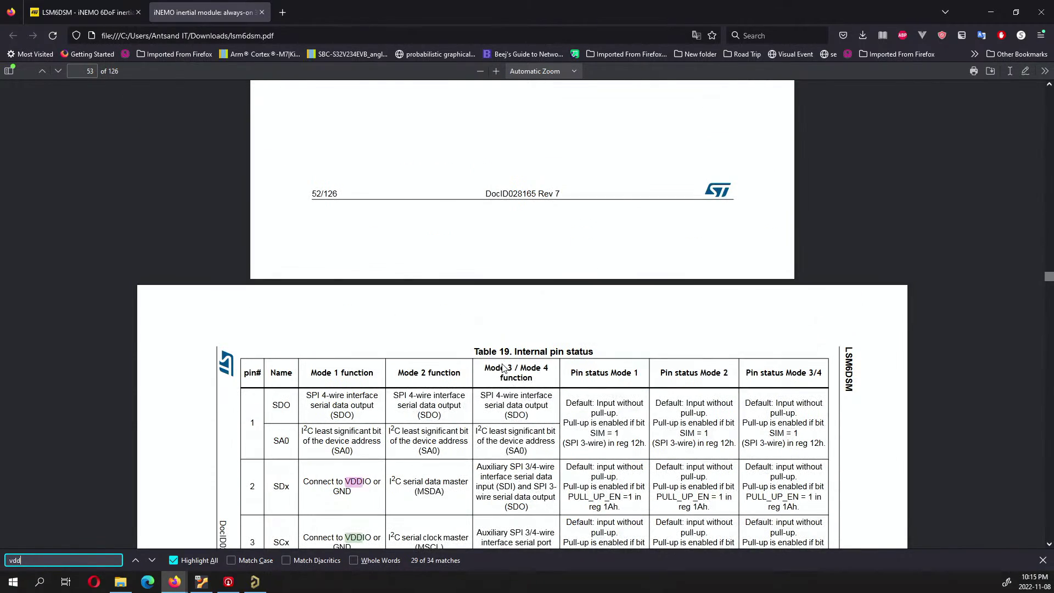
key(Return)
key(Return)
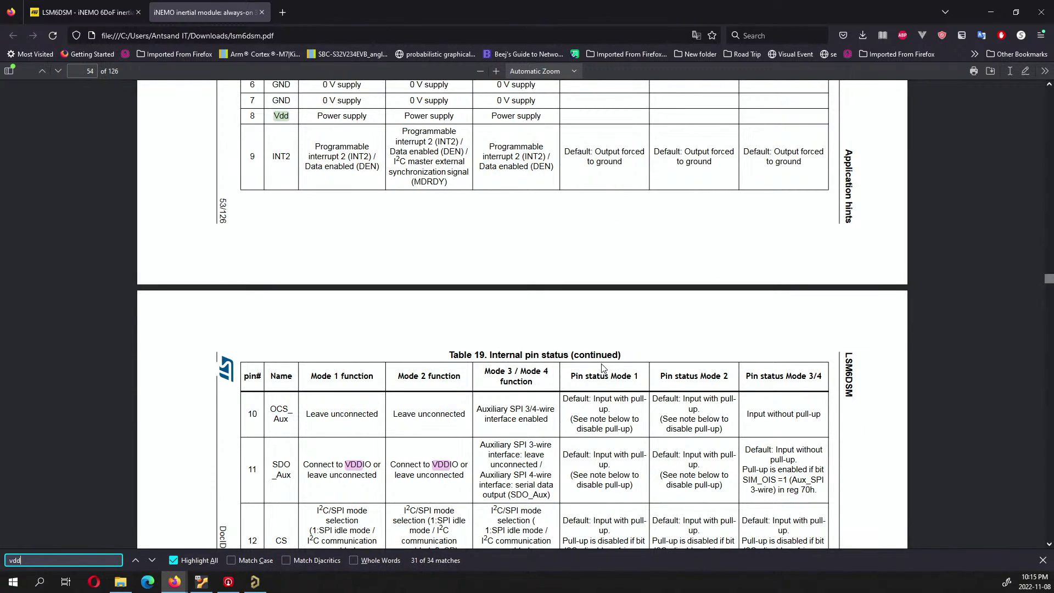
scroll(488, 371, up, 1)
key(Return)
key(Return)
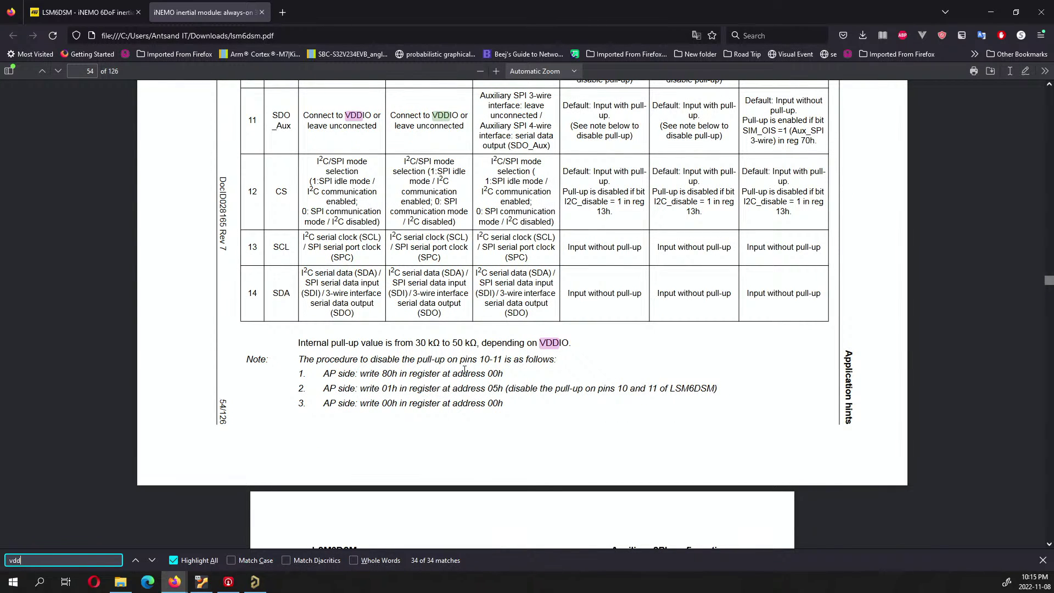
- Continue through the vdd matches from the start of the datasheet, examining the VDDIO and VDD rows of the page 22 pin table
key(Return)
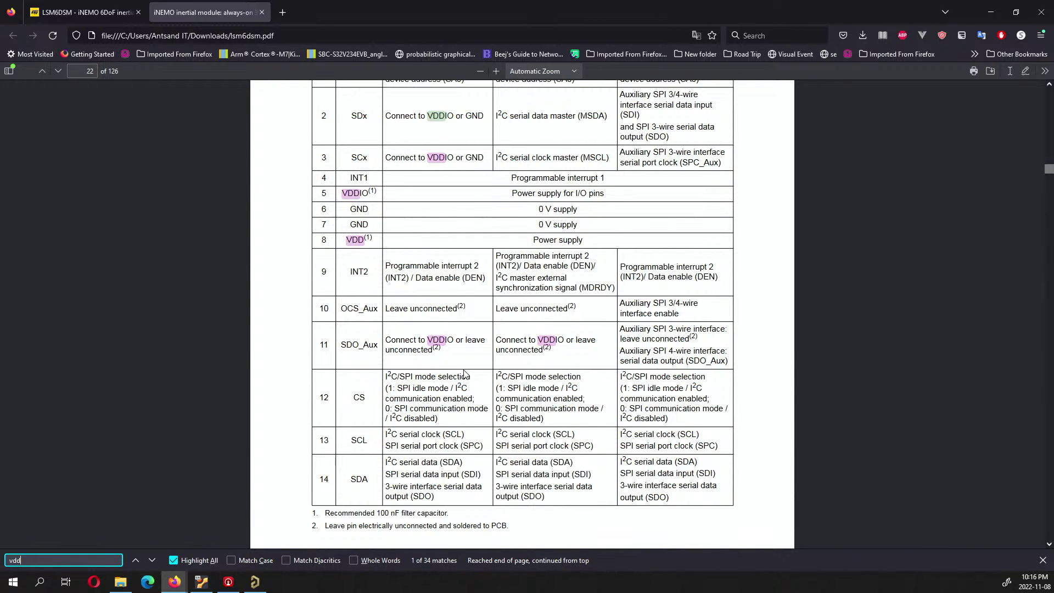
key(Return)
key(Return)
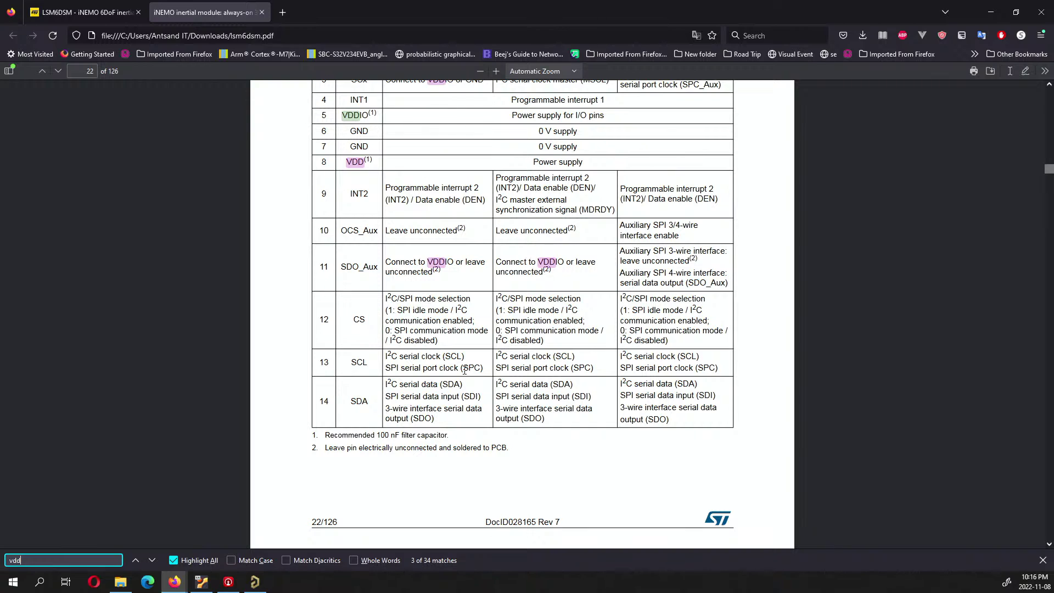
key(Return)
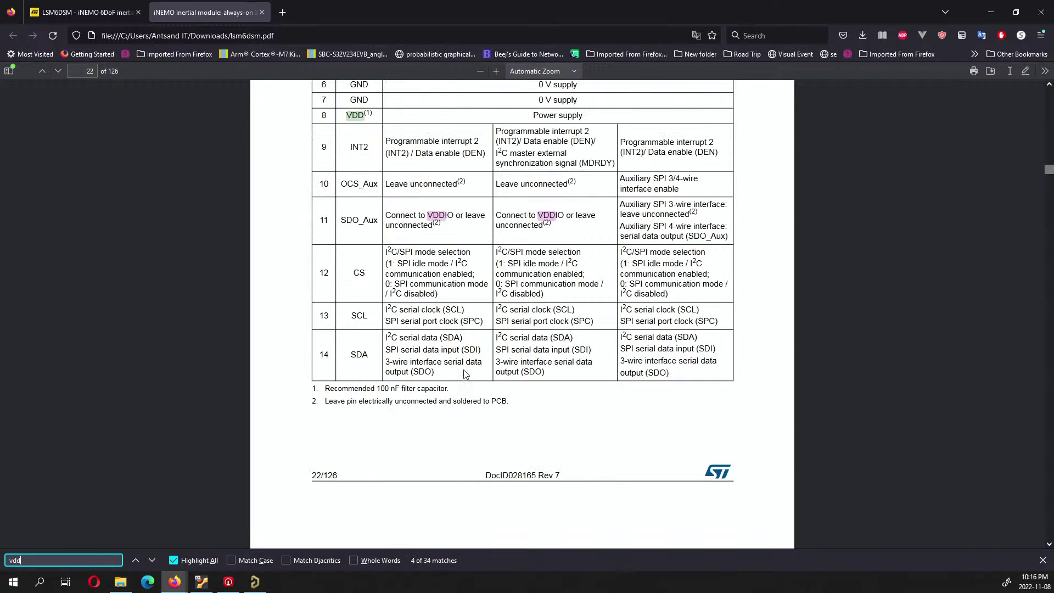
key(Return)
key(Return)
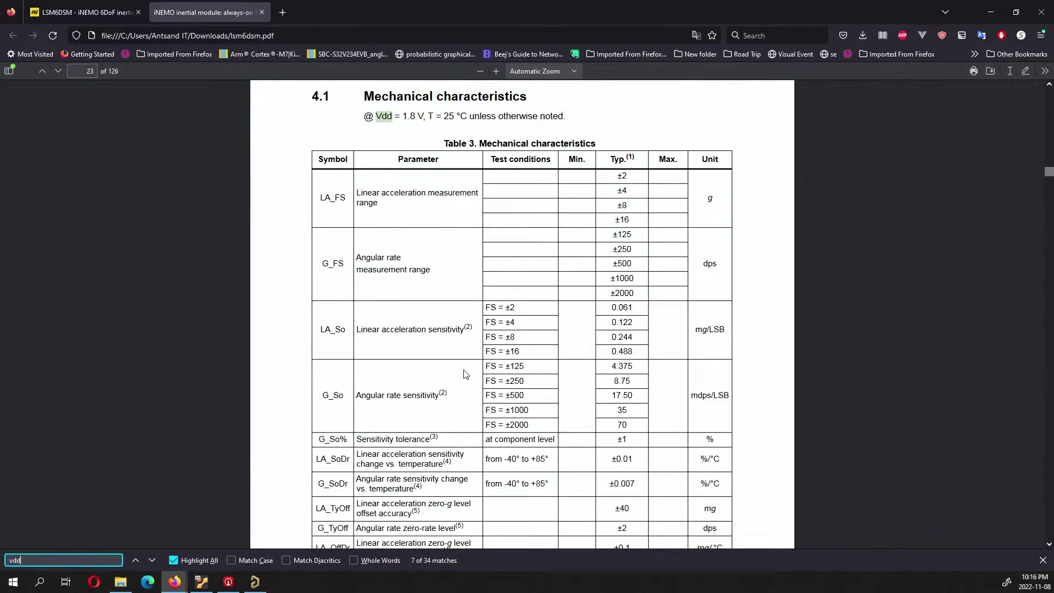
- Find Table 4, Electrical characteristics, and examine the Vdd and Vdd_IO supply voltage limits
key(Return)
key(Return)
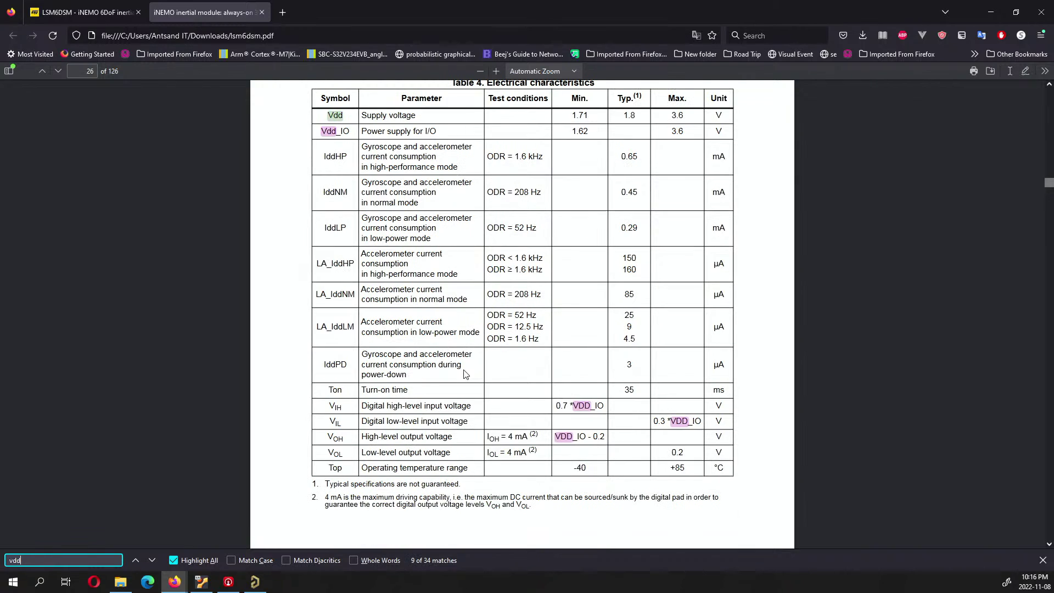
key(Return)
scroll(465, 374, up, 4)
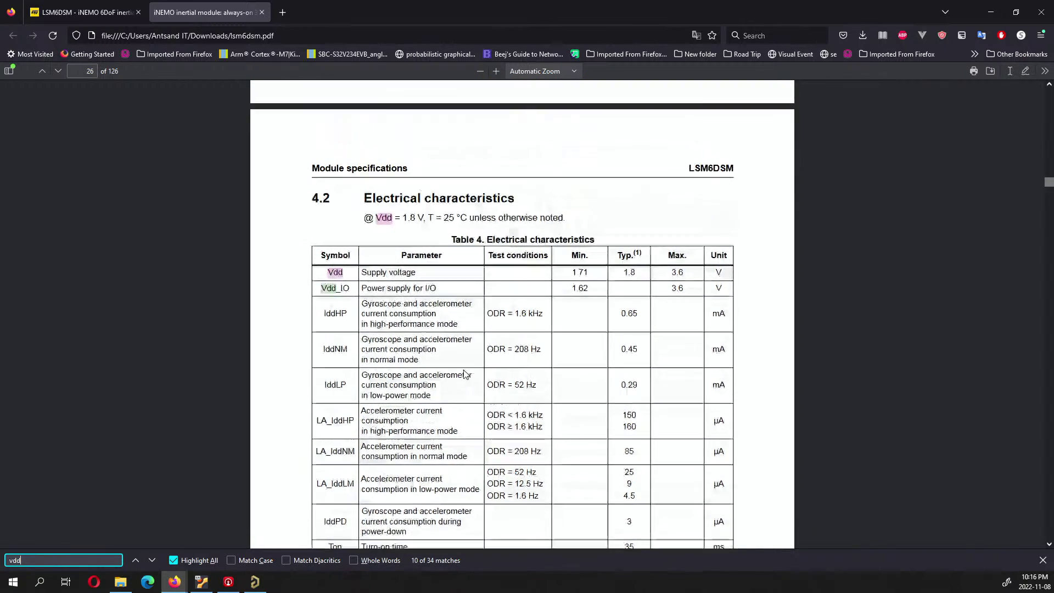
click(695, 314)
key(ctrl+a)
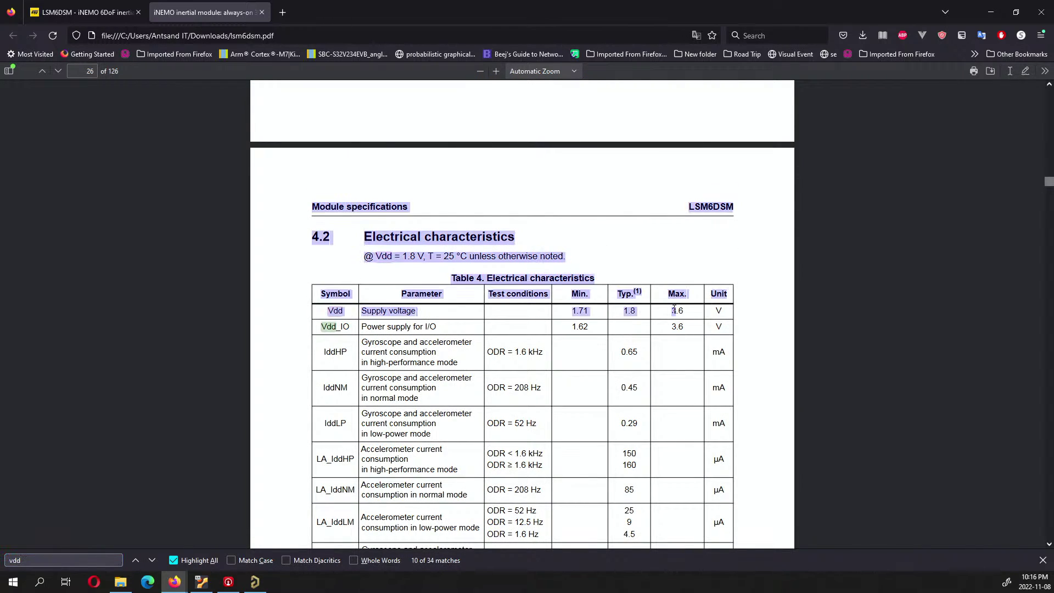
click(699, 313)
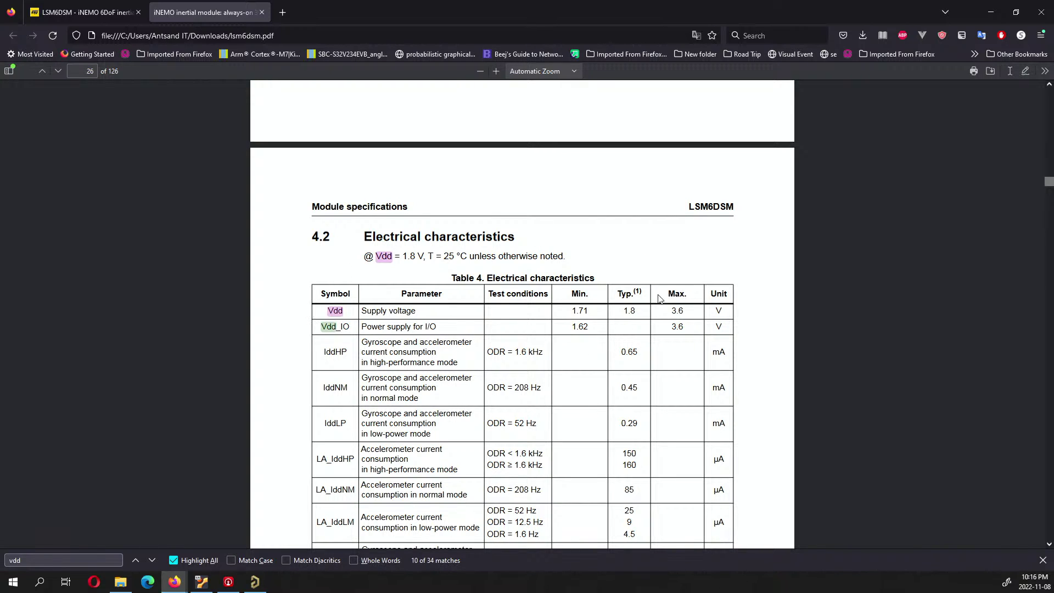
drag(703, 324, 653, 319)
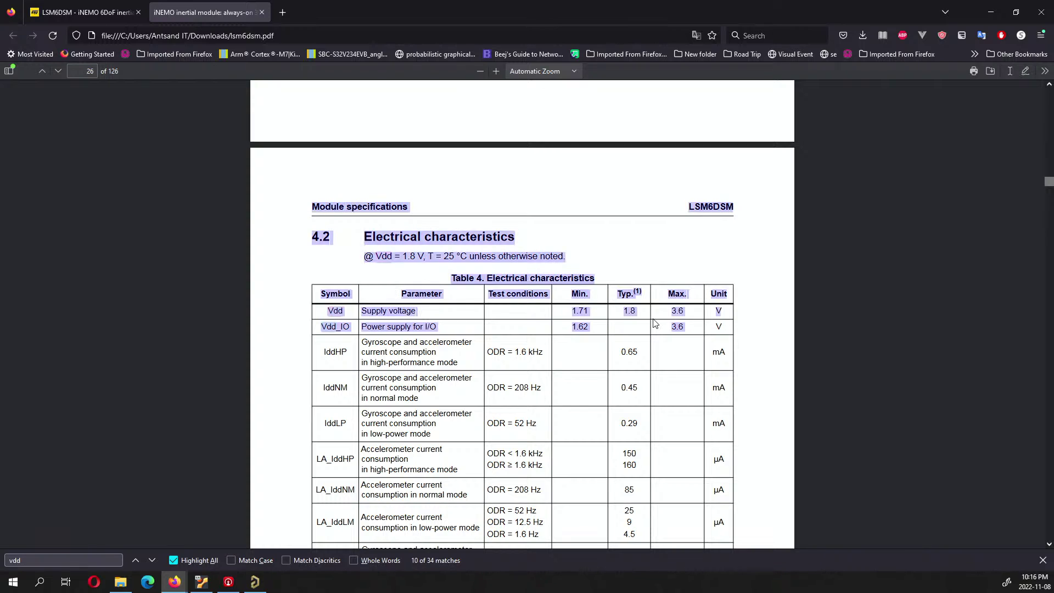
double_click(649, 253)
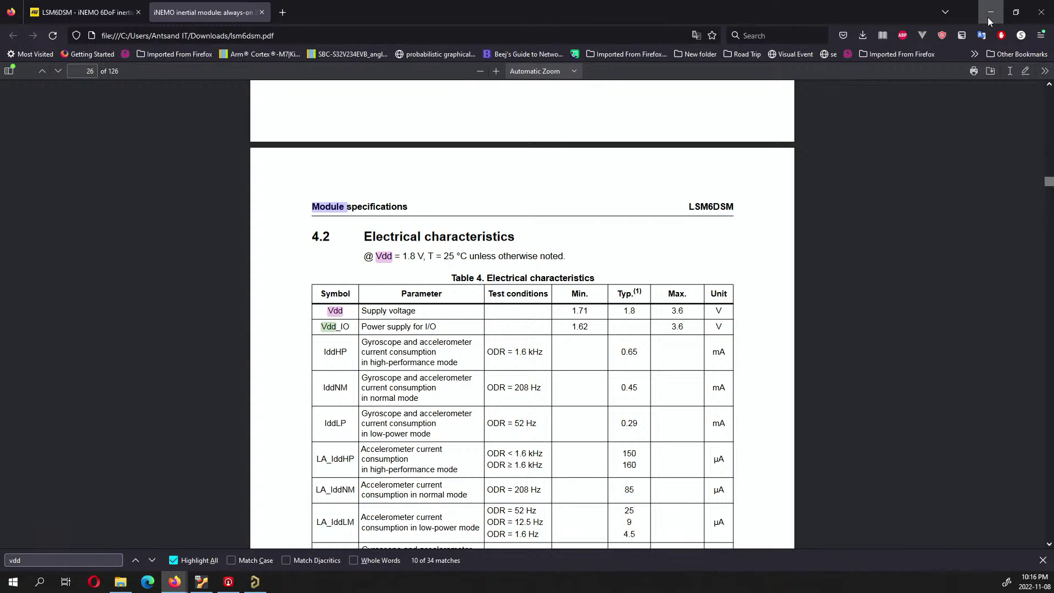
- Switch to Altium Designer, run the design rule check on the LSM6DMTR breakout board, and review its report
click(255, 581)
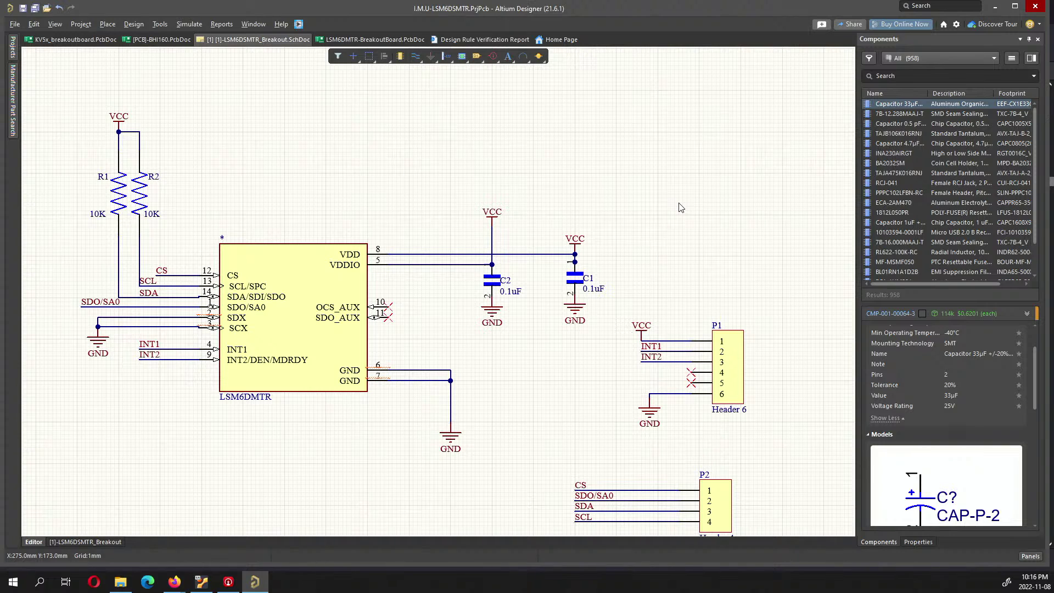
click(375, 39)
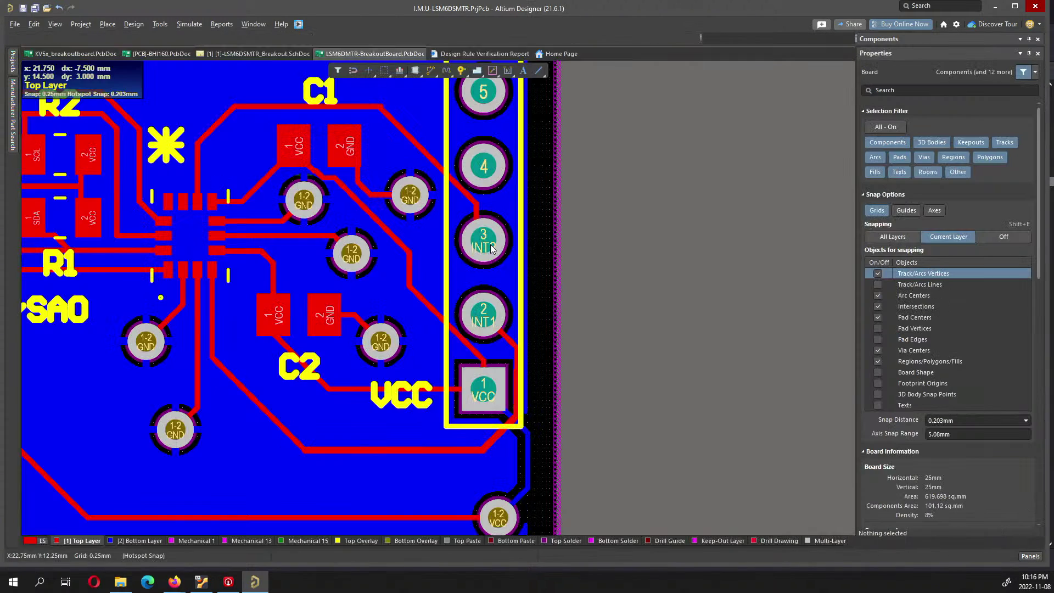
click(160, 24)
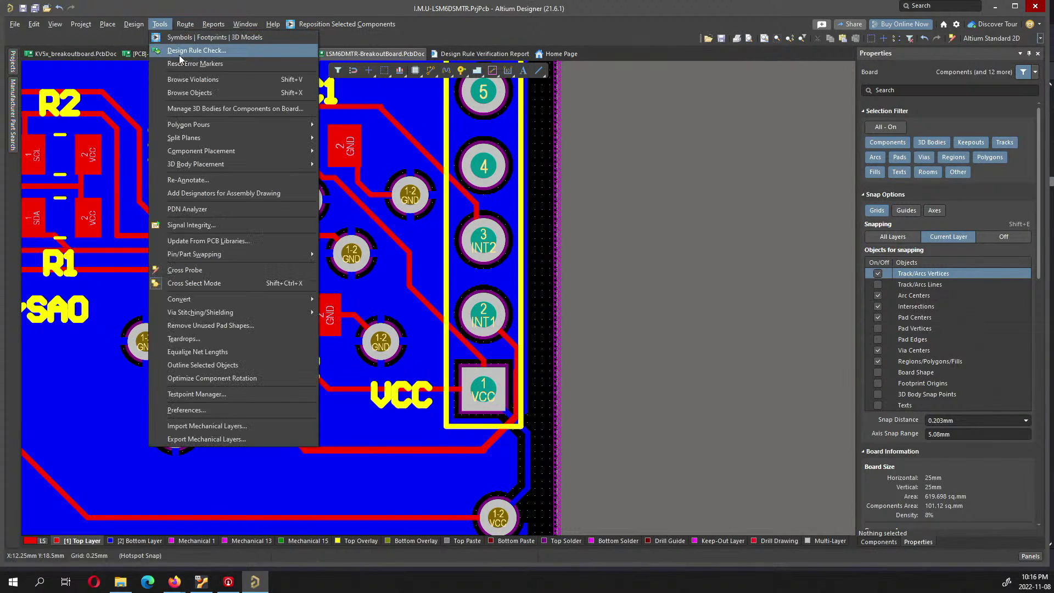
click(187, 51)
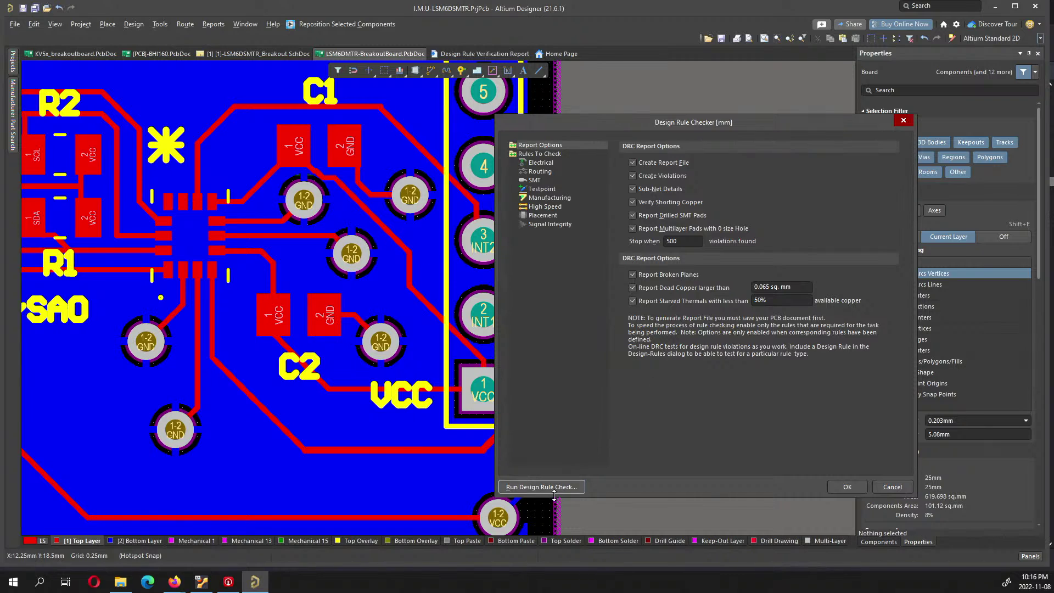
click(540, 487)
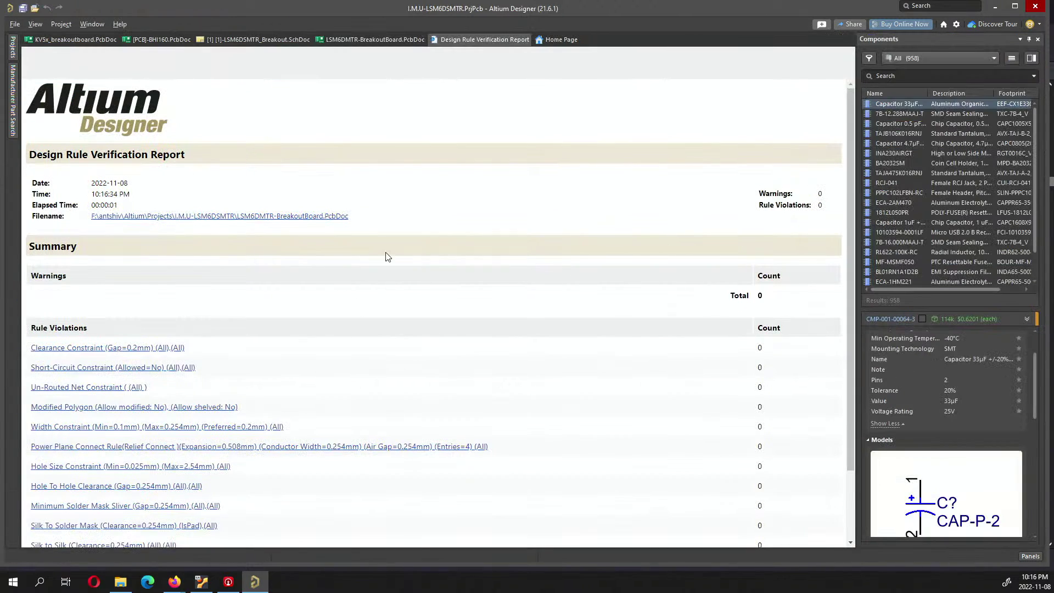
scroll(492, 329, down, 3)
scroll(494, 376, up, 3)
- View the breakout board in 3D and generate its Gerber files with all layers set to plot
click(375, 40)
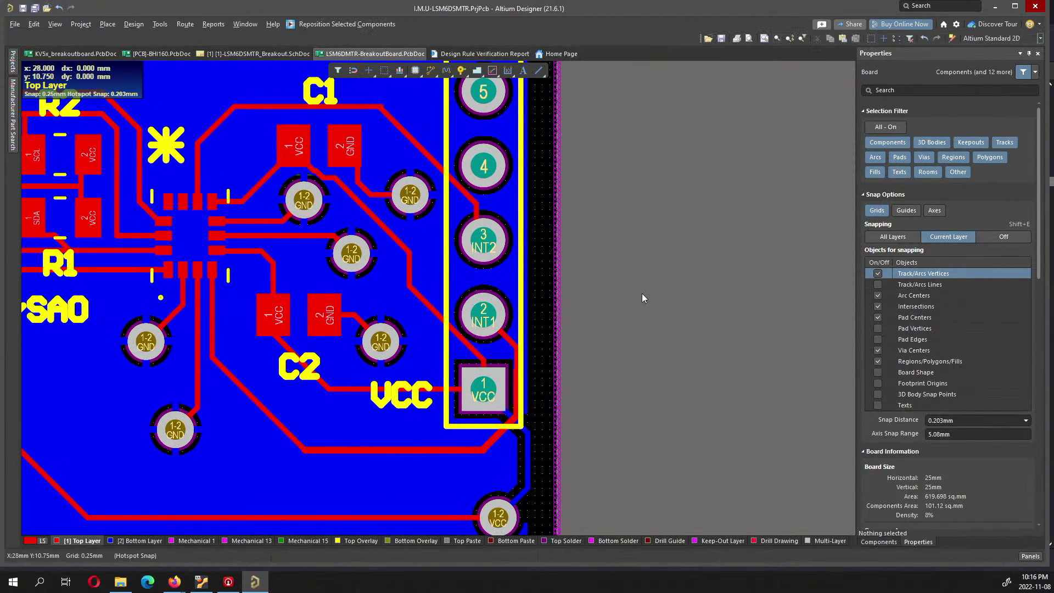
key(3)
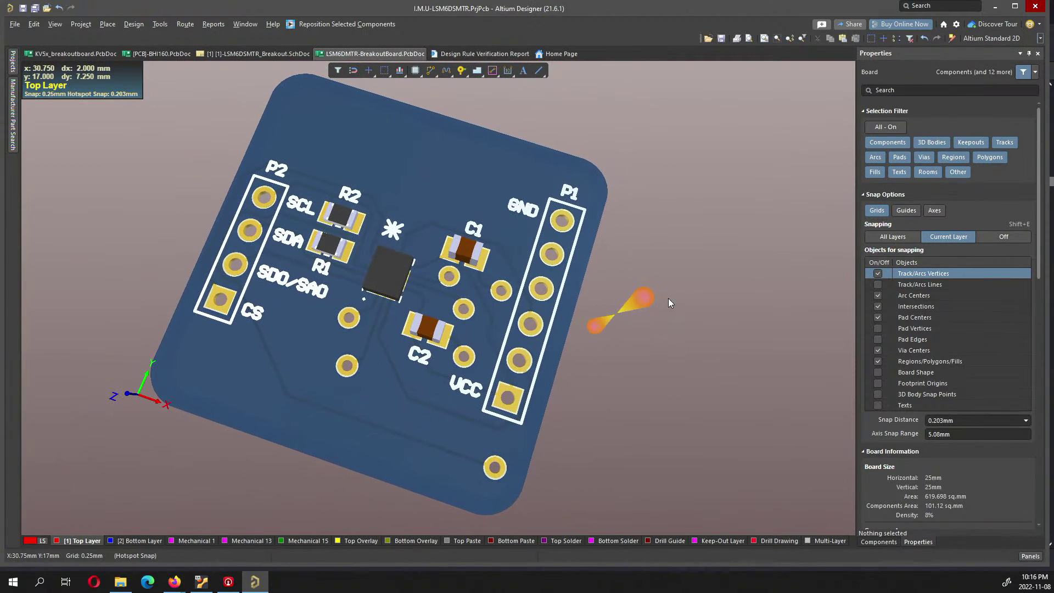
click(15, 24)
mouse_move(61, 305)
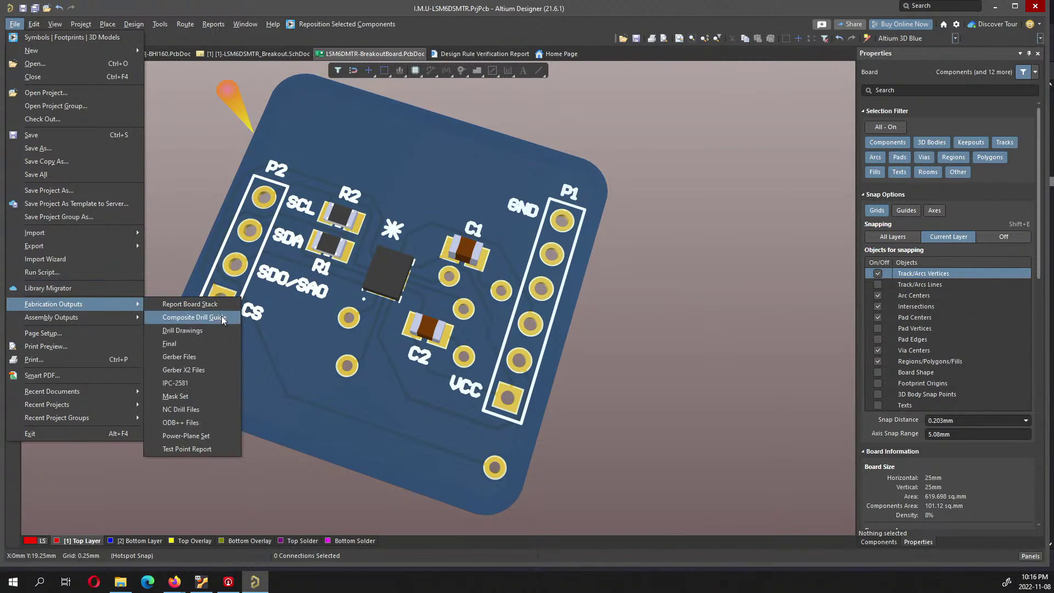
click(185, 360)
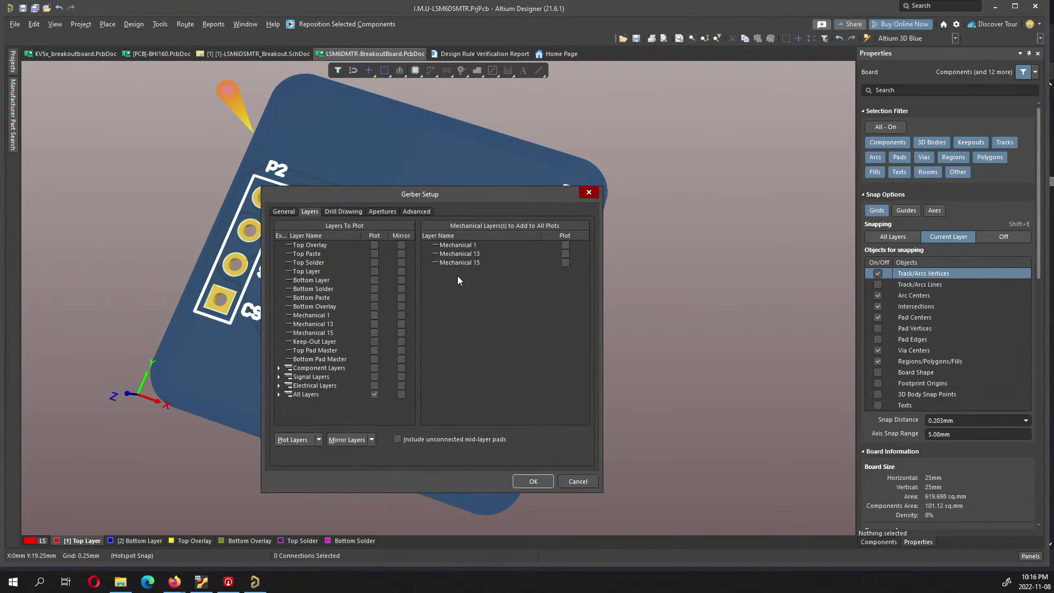
click(354, 212)
click(533, 481)
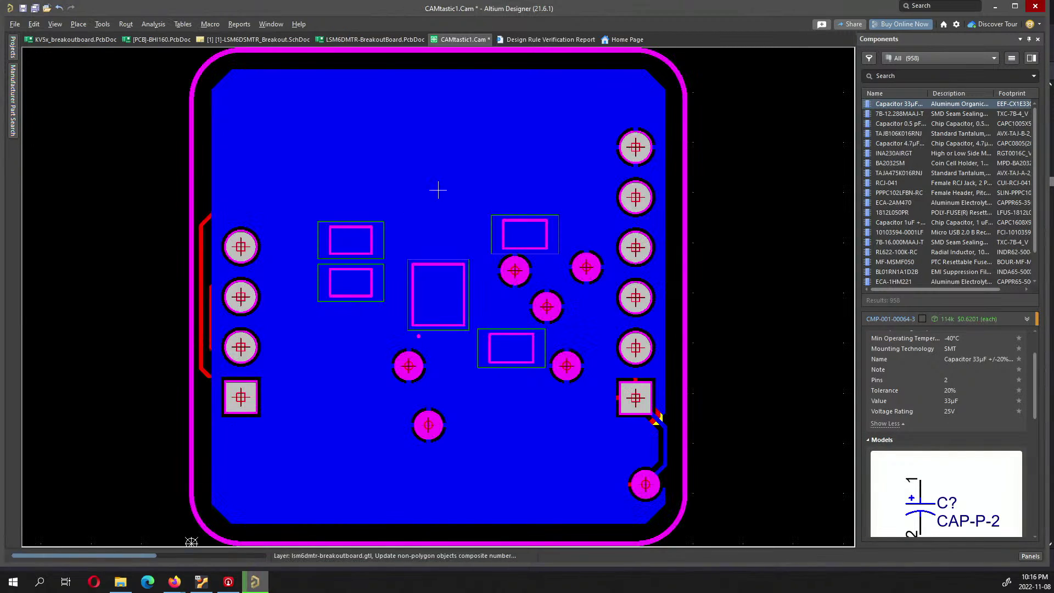
- Close the CAMtastic1.Cam document without saving its changes
right_click(453, 44)
click(472, 52)
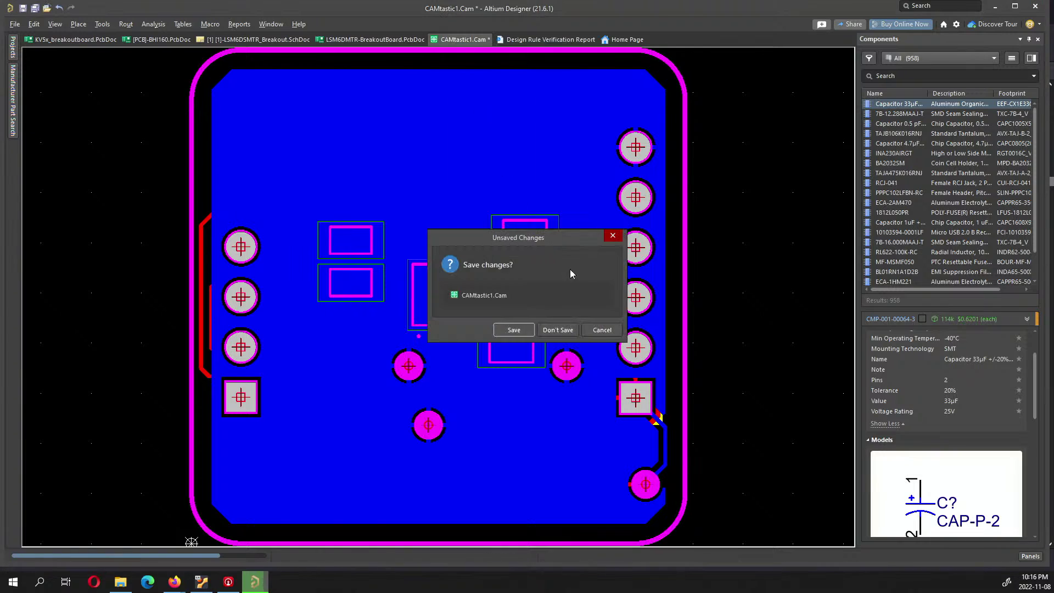
click(556, 329)
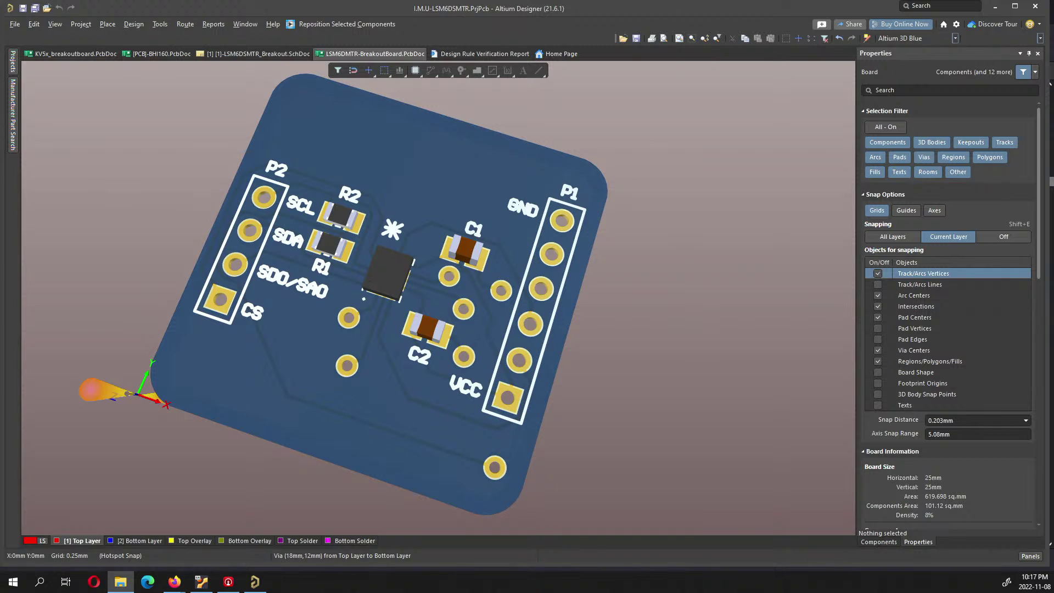
- Switch to File Explorer and open the I.M.U-LSM6DSMTR project folder inside Altium's Projects folder
drag(0, 110, 362, 148)
double_click(362, 148)
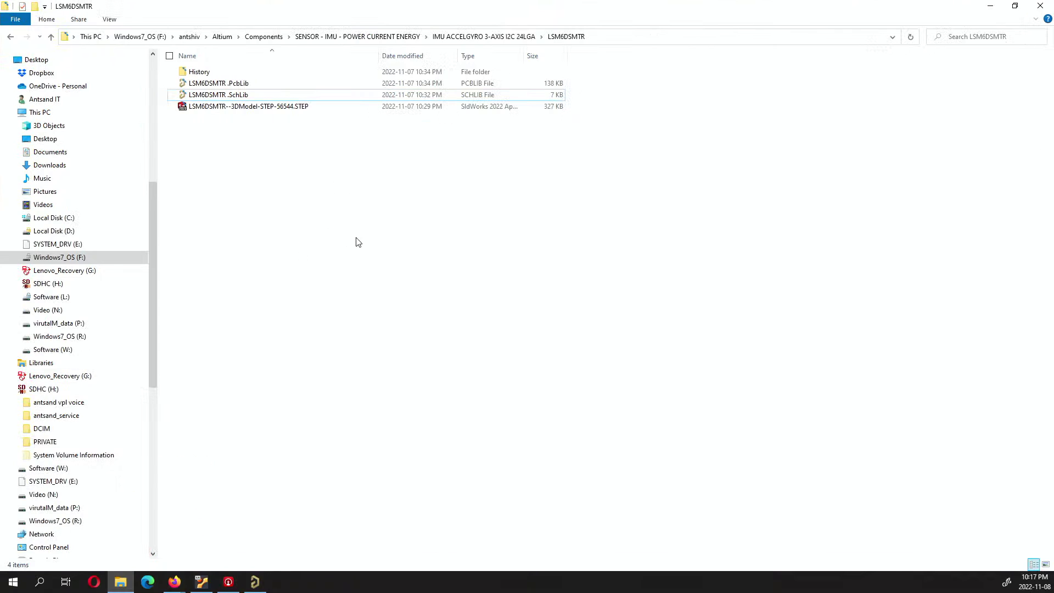
scroll(75, 373, up, 5)
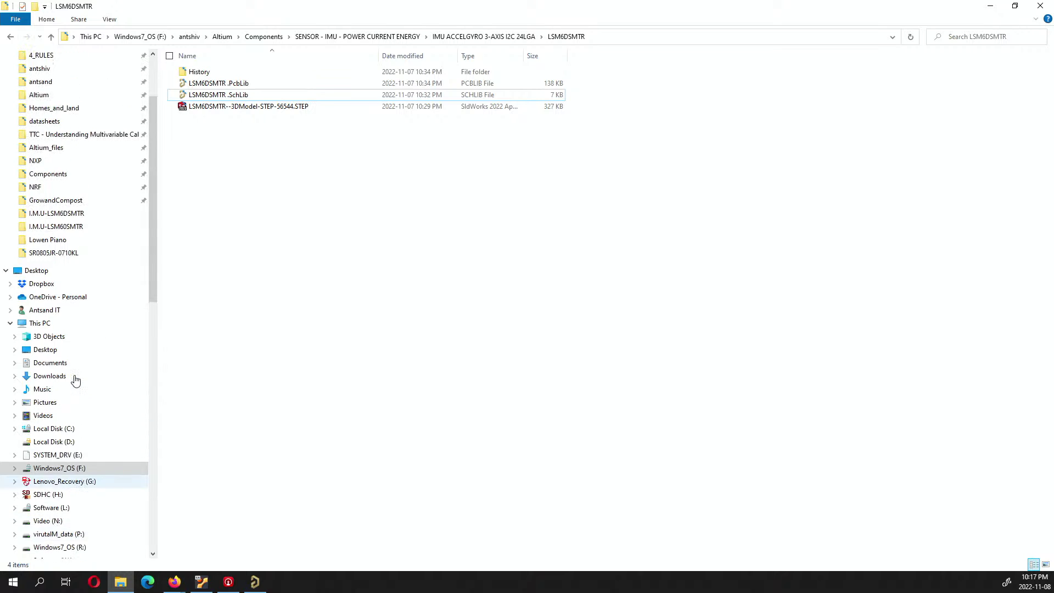
scroll(75, 373, up, 3)
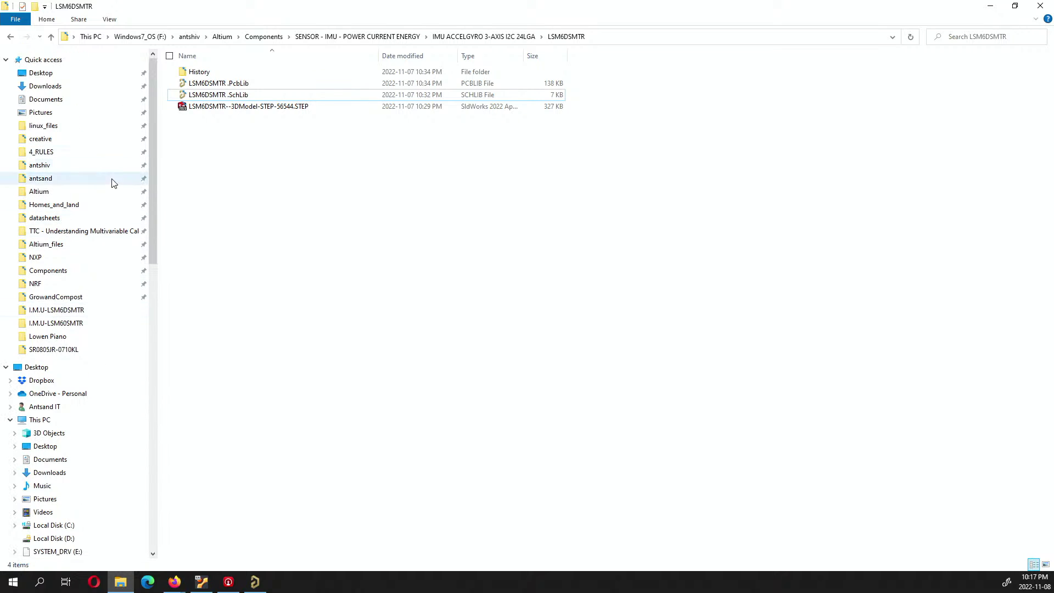
click(94, 165)
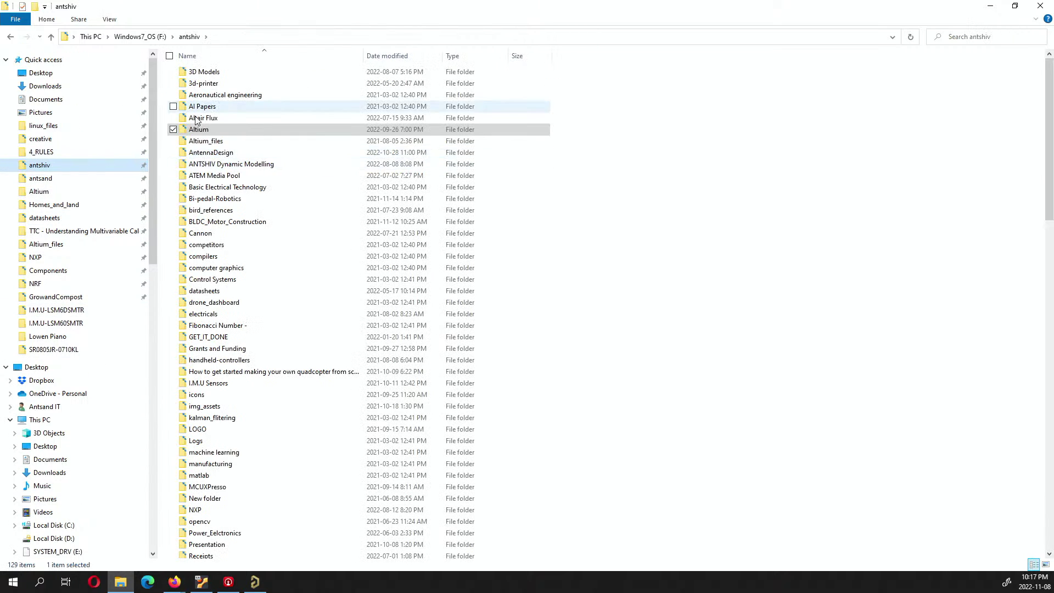
double_click(203, 130)
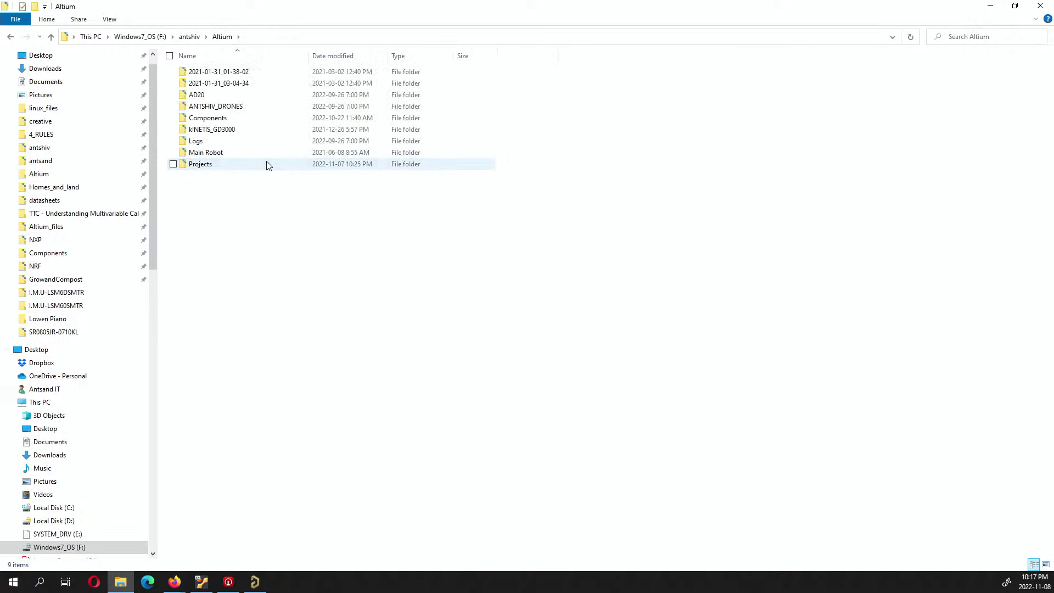
double_click(269, 166)
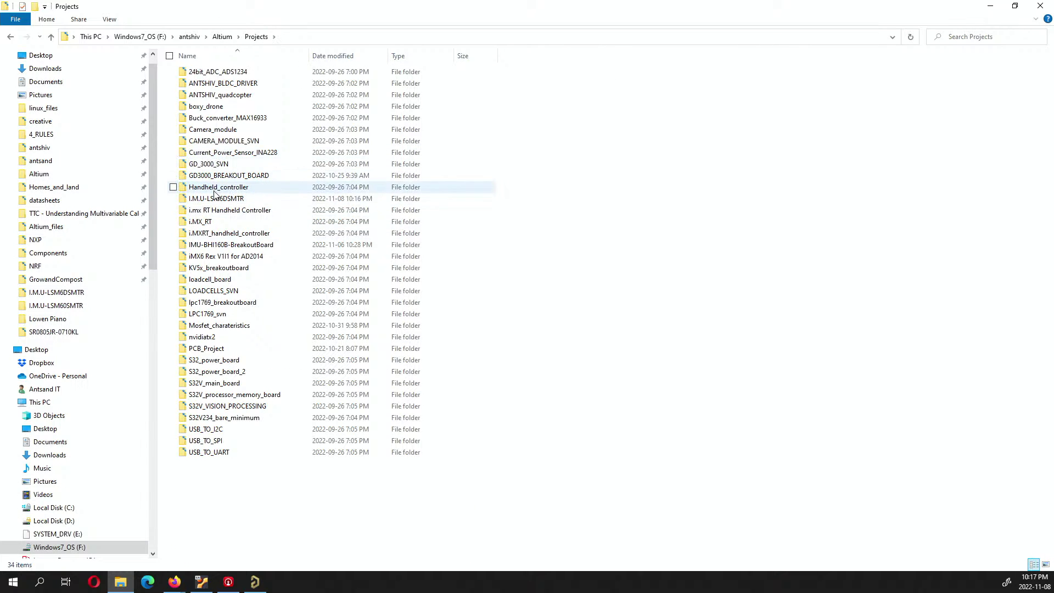
double_click(222, 198)
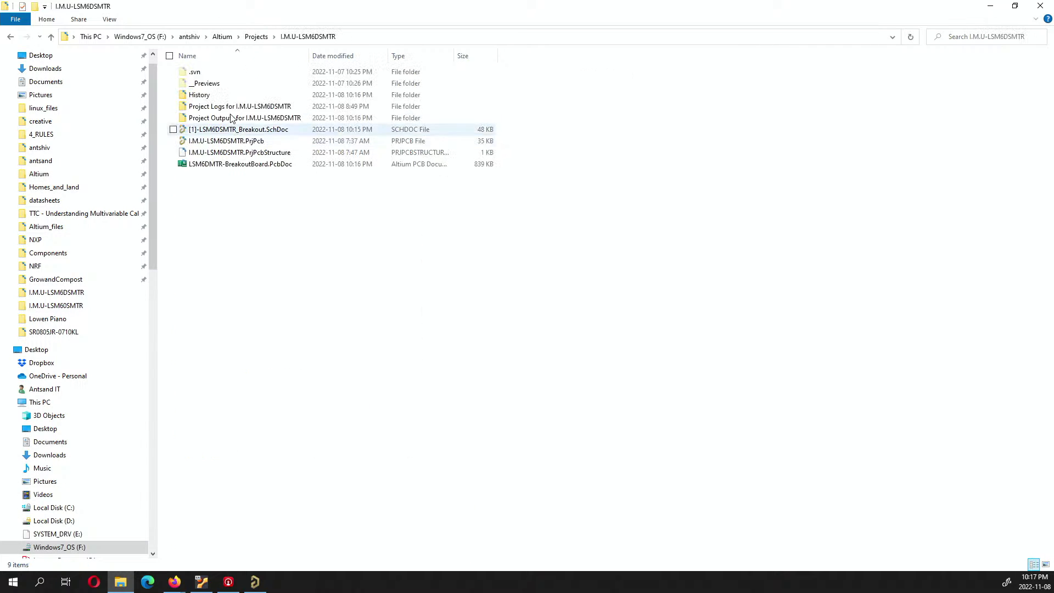
- Delete all files in the Project Outputs for I.M.U-LSM6DSMTR folder
double_click(222, 118)
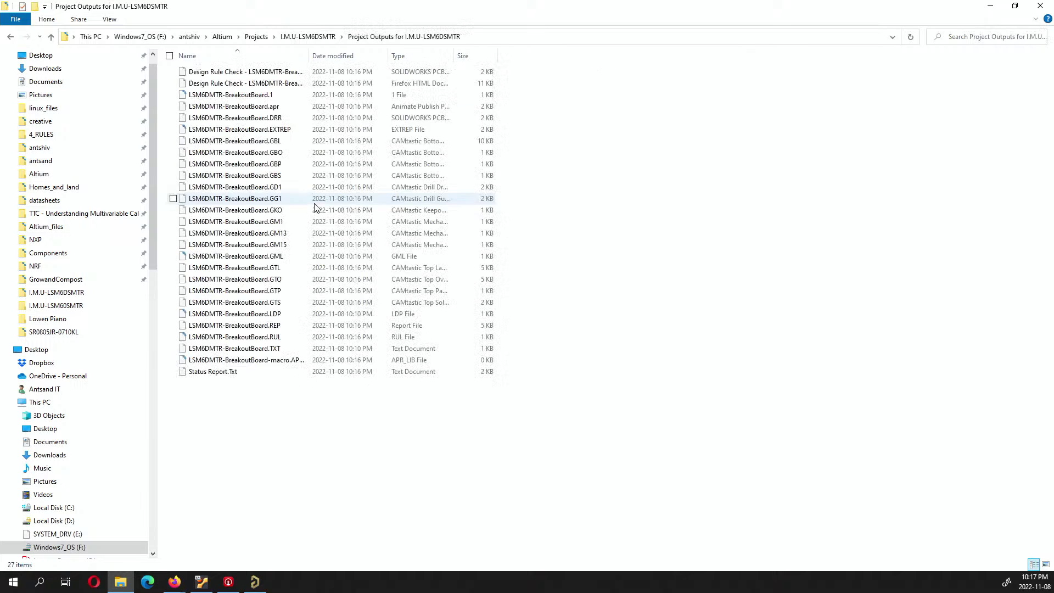
drag(285, 429, 234, 61)
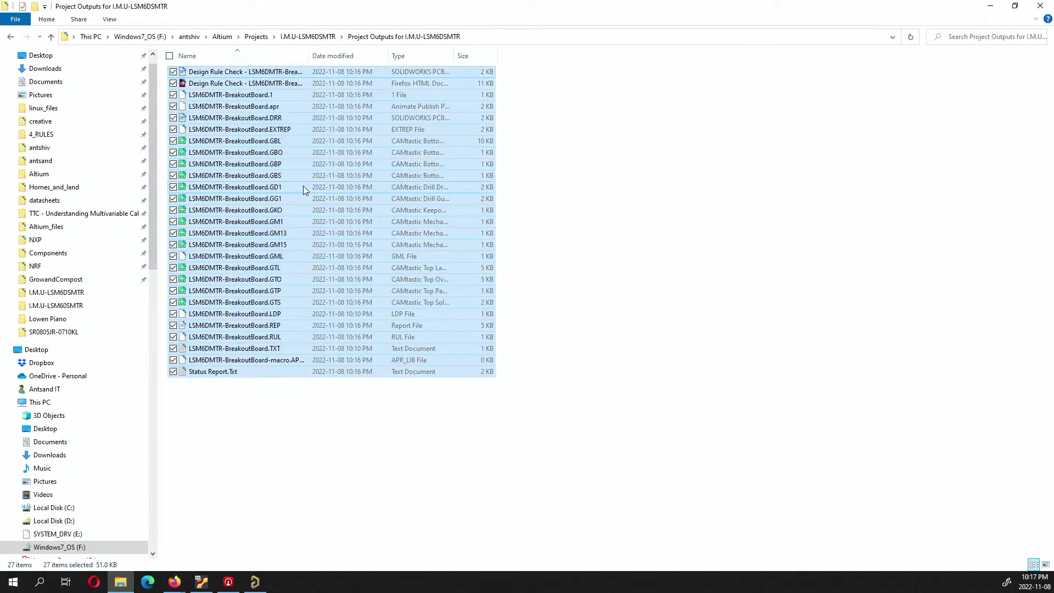
key(Delete)
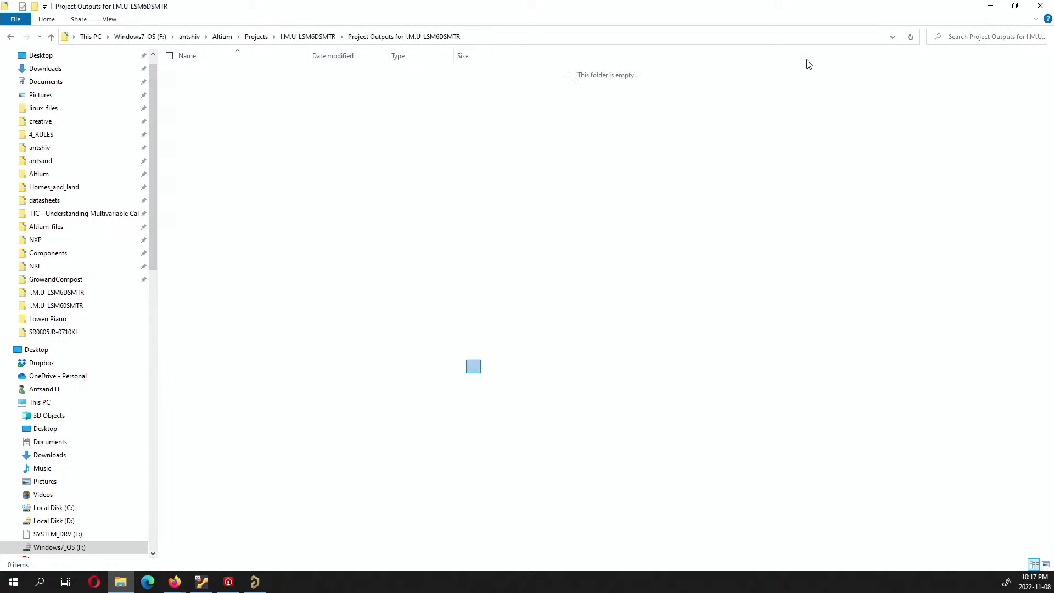
- Place the output folder beside Altium Designer and generate the breakout board's Gerber files with all layers set to plot
drag(780, 7, 1053, 106)
click(71, 141)
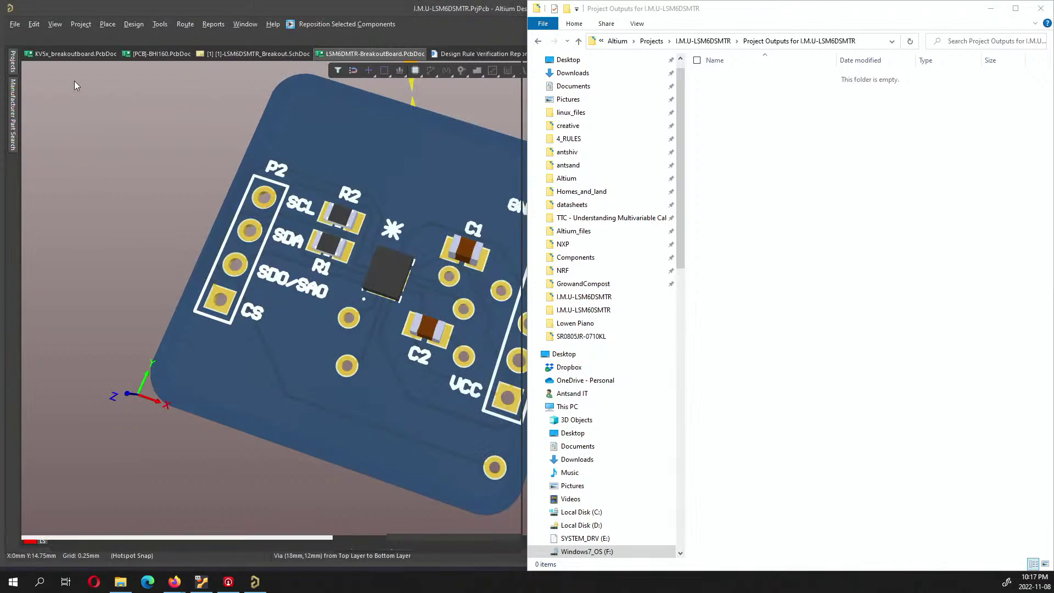
click(16, 25)
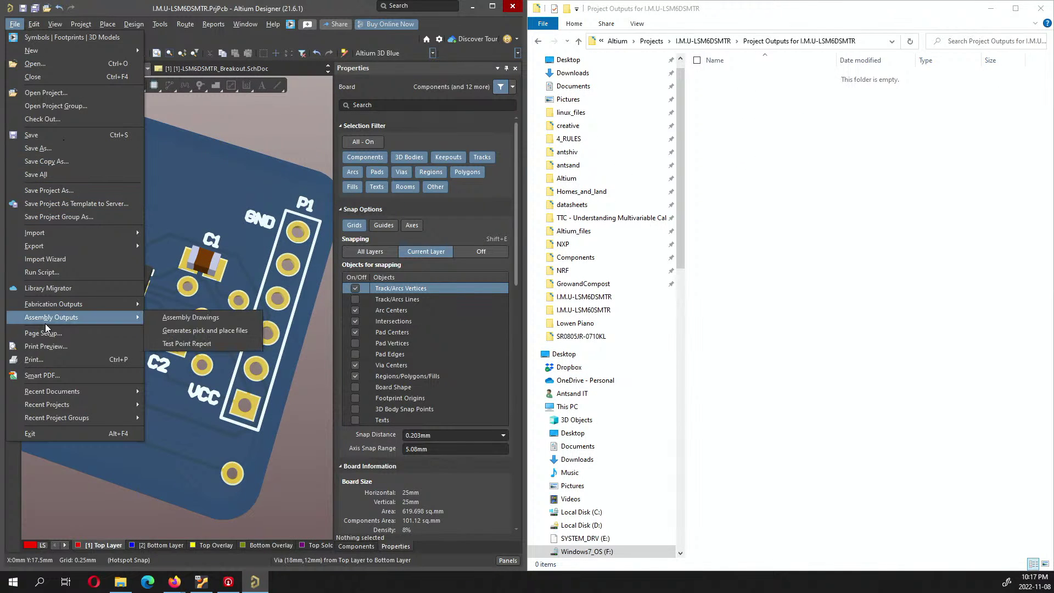
mouse_move(93, 301)
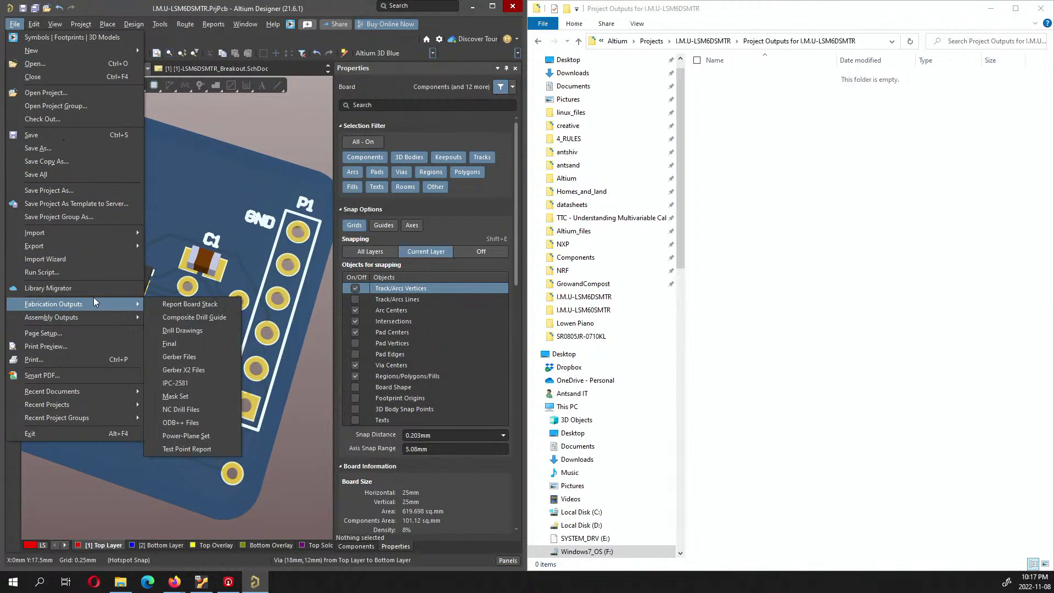
click(179, 356)
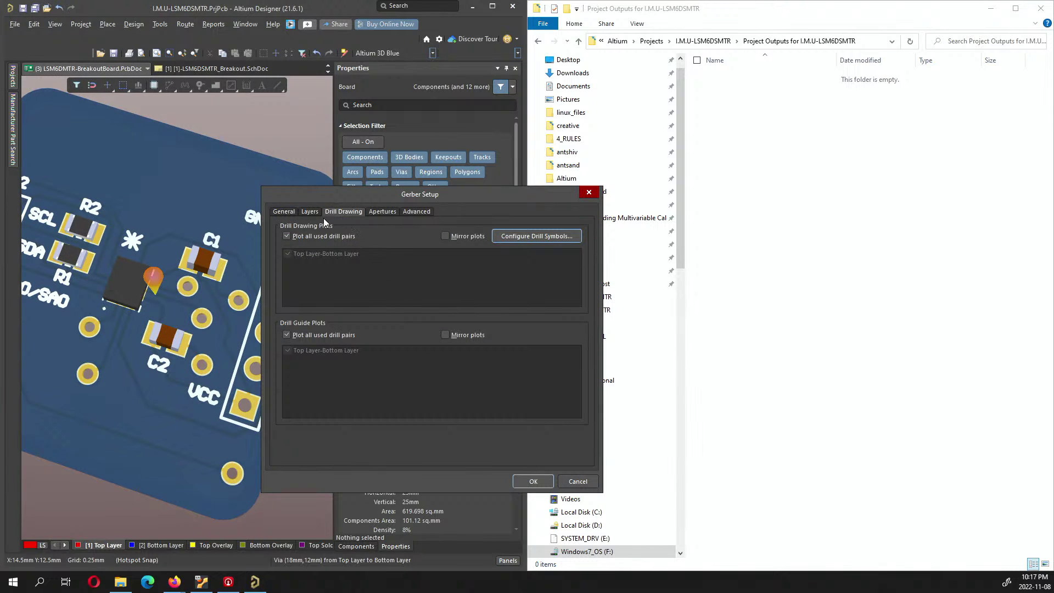
click(310, 212)
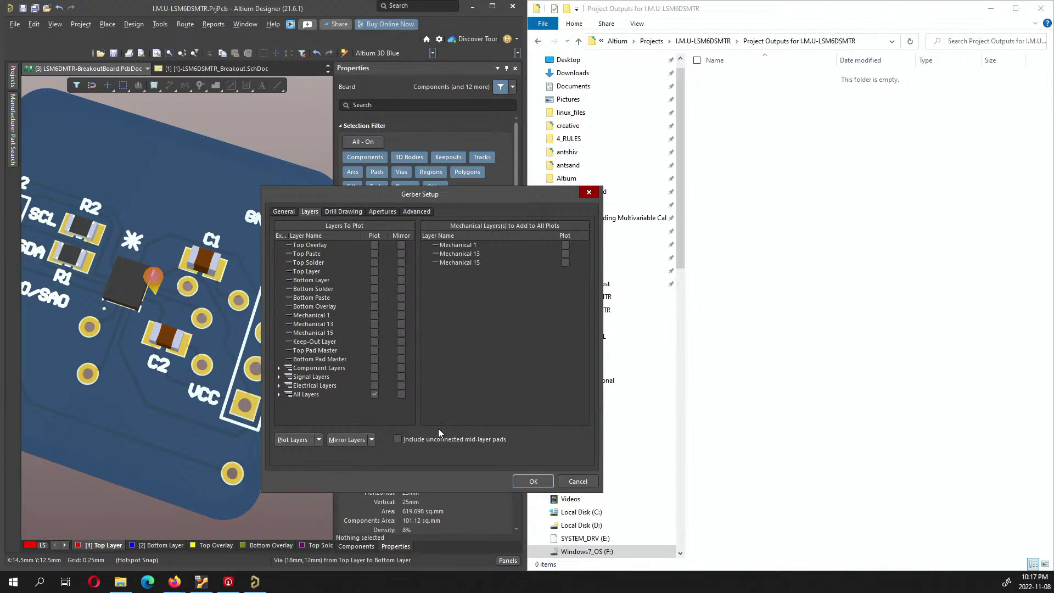
click(533, 481)
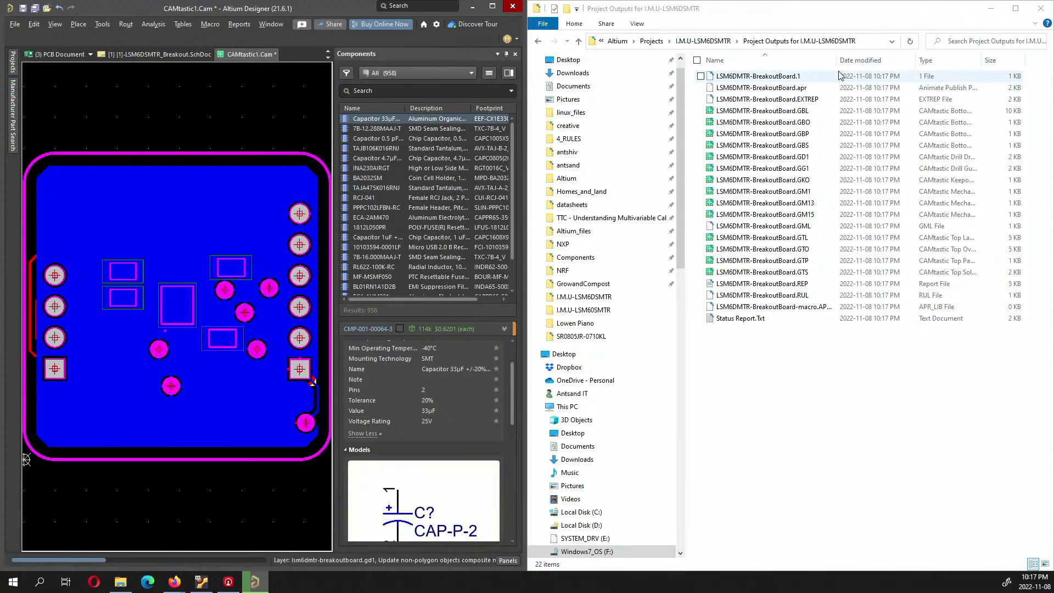
- Close the CAMtastic1.Cam document containing the Gerber layers without saving its changes
right_click(245, 40)
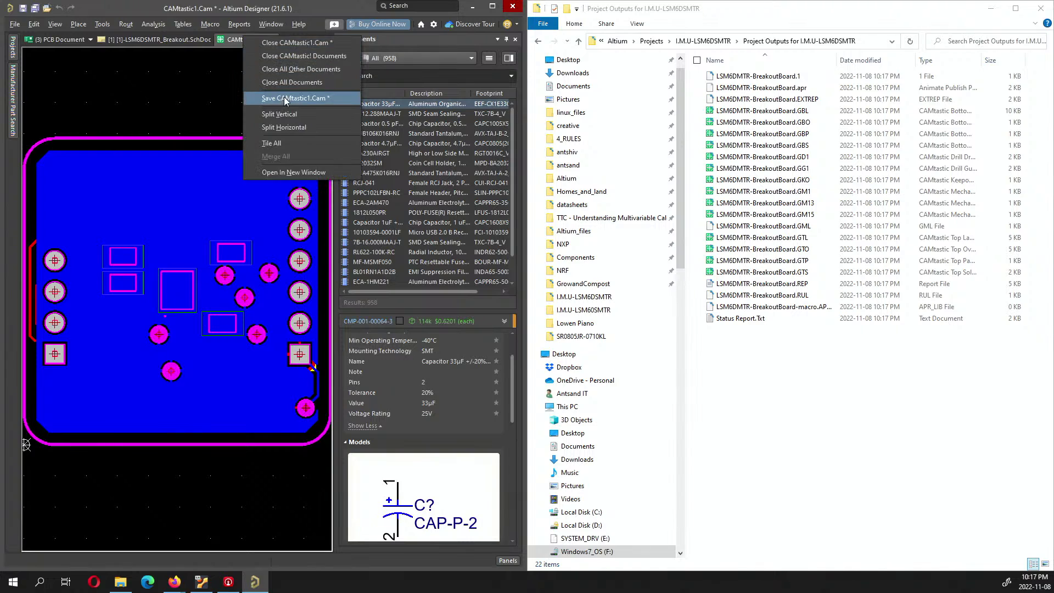
click(275, 43)
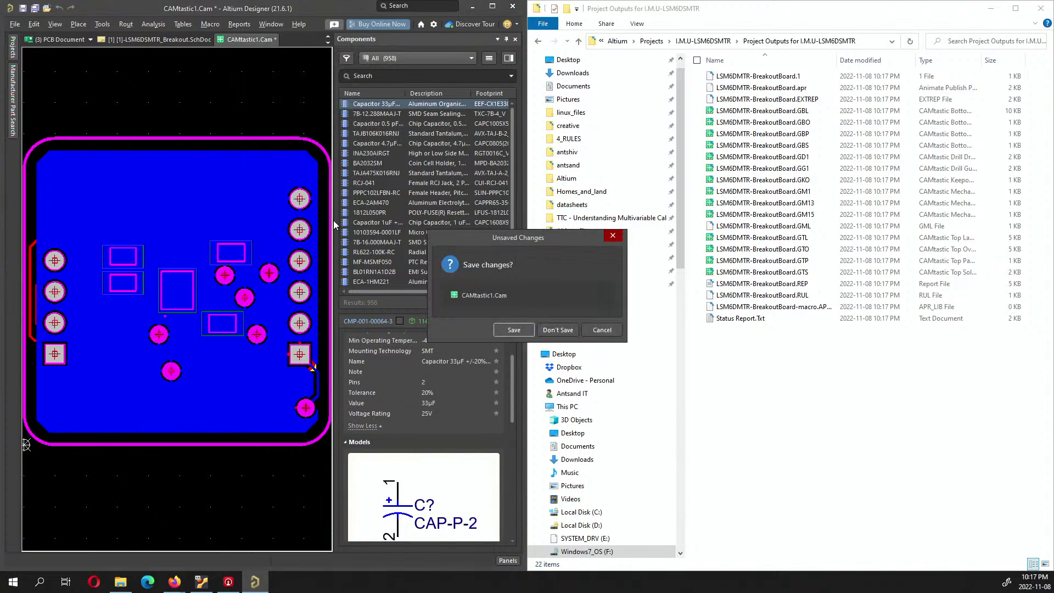
click(548, 330)
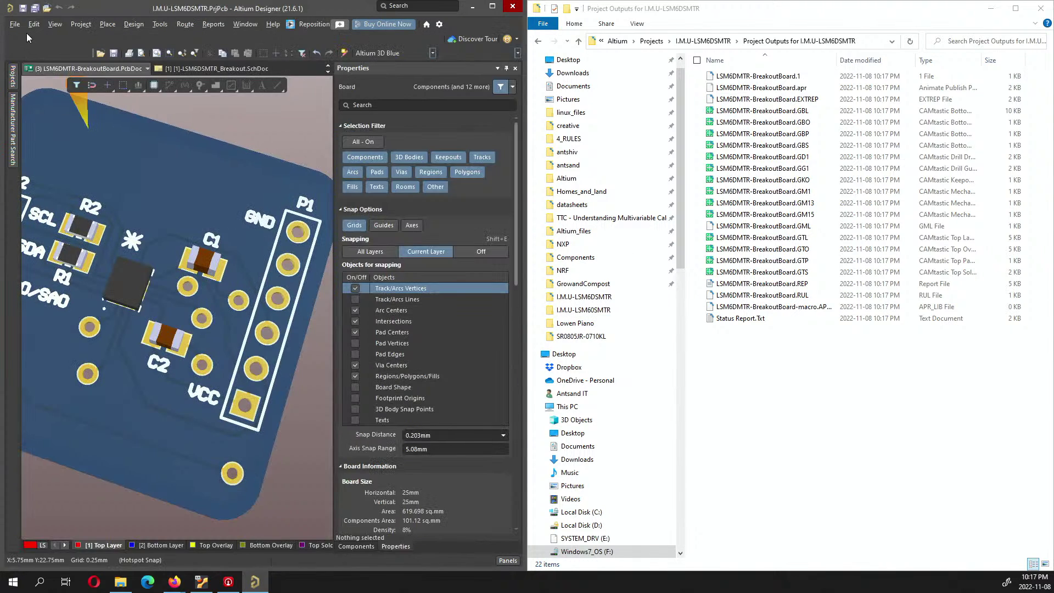
- Generate the NC drill files in millimetres with 4:4 format, accepting the default drill data import settings
click(15, 24)
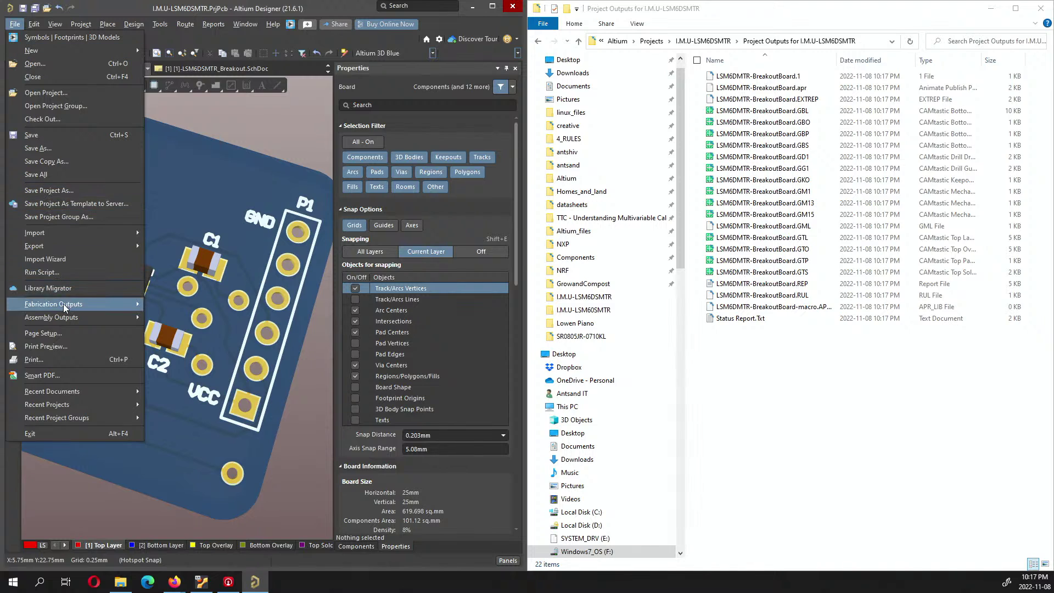
mouse_move(62, 306)
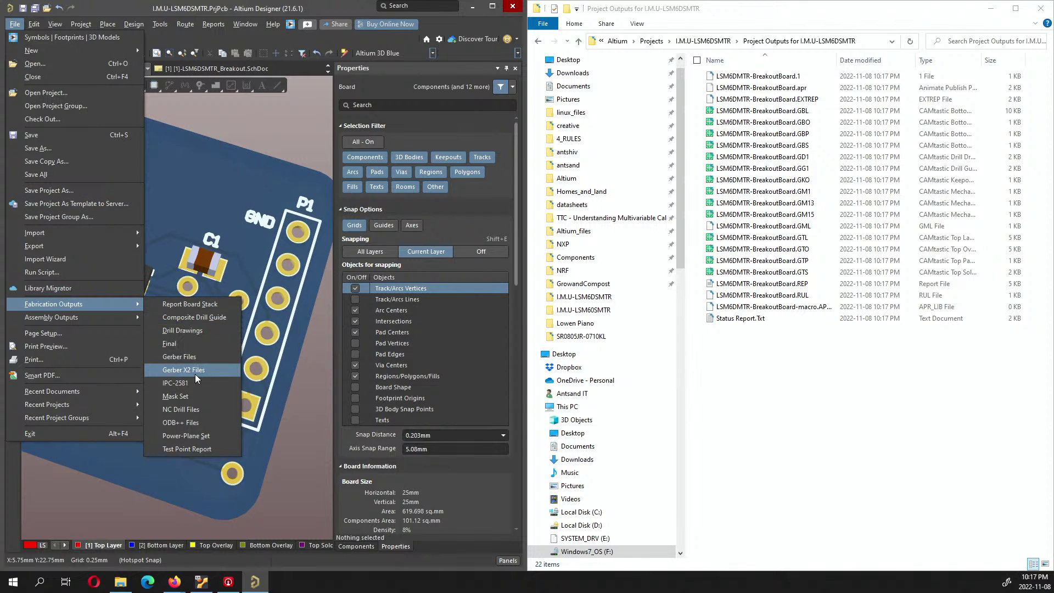
click(192, 410)
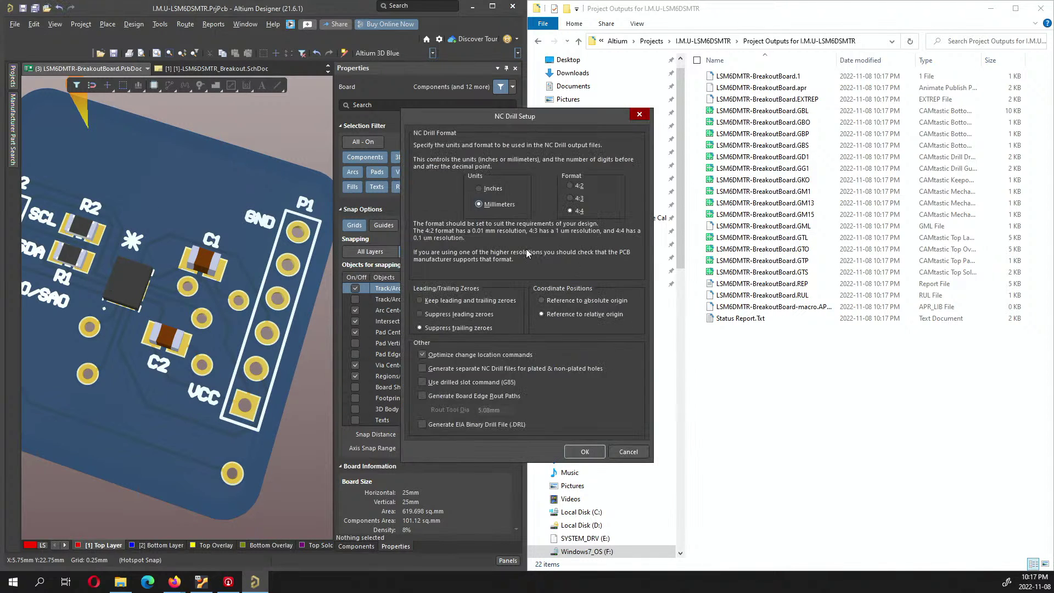
click(585, 451)
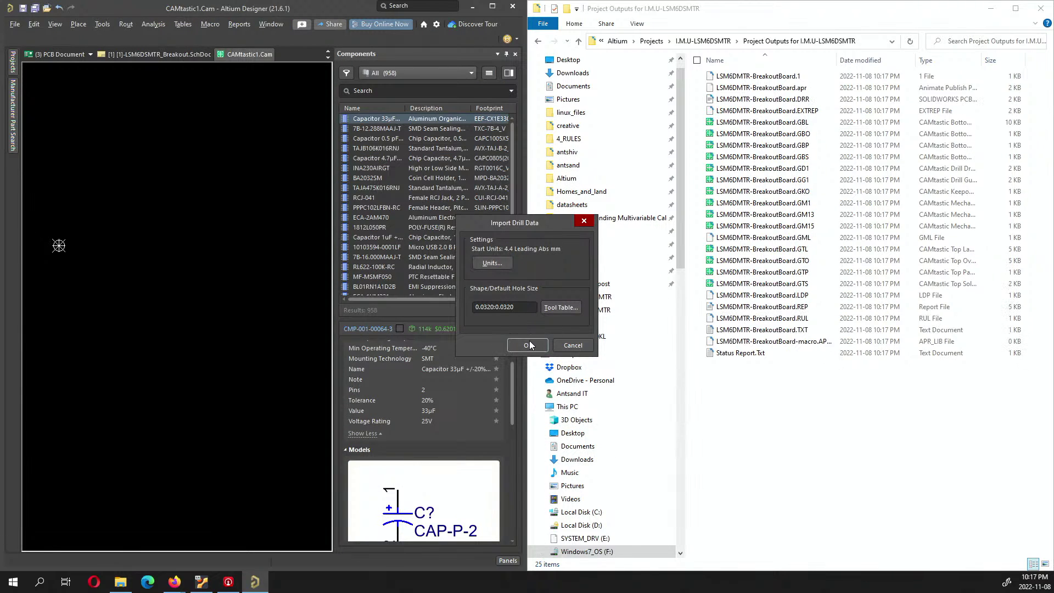
click(528, 344)
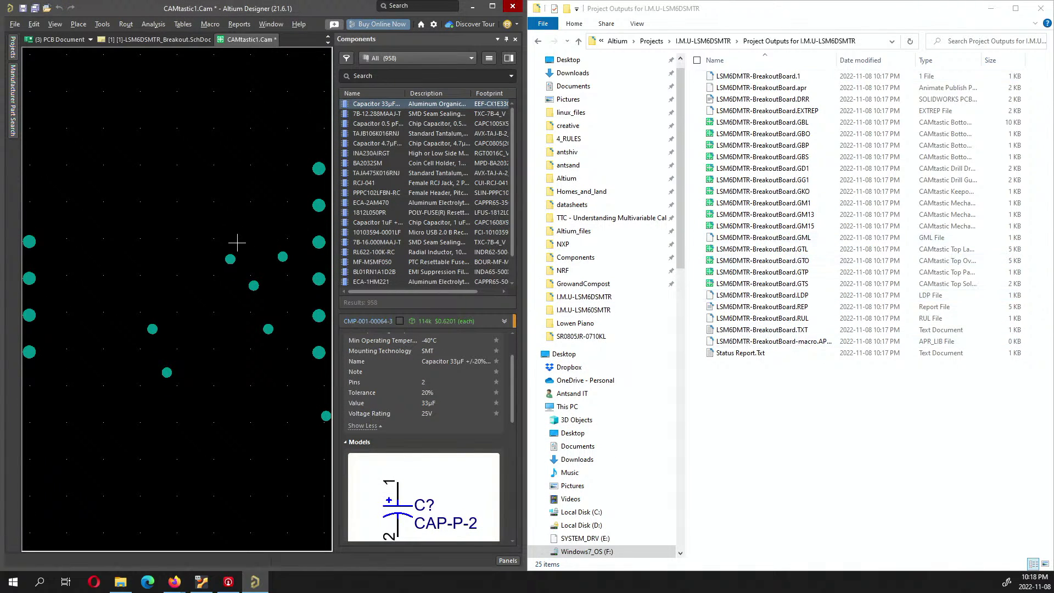
- Close the CAMtastic1.Cam document containing the imported drill data without saving it
right_click(269, 48)
click(308, 51)
click(558, 330)
- Review the general, layer and drill drawing settings of the Gerber setup and leave it without generating files
click(15, 25)
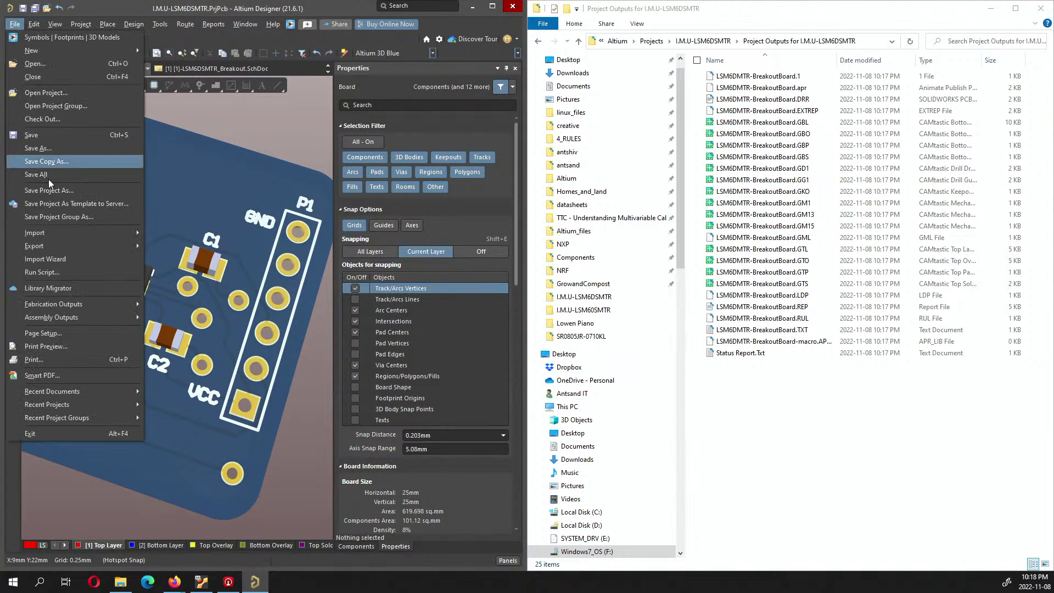
mouse_move(53, 305)
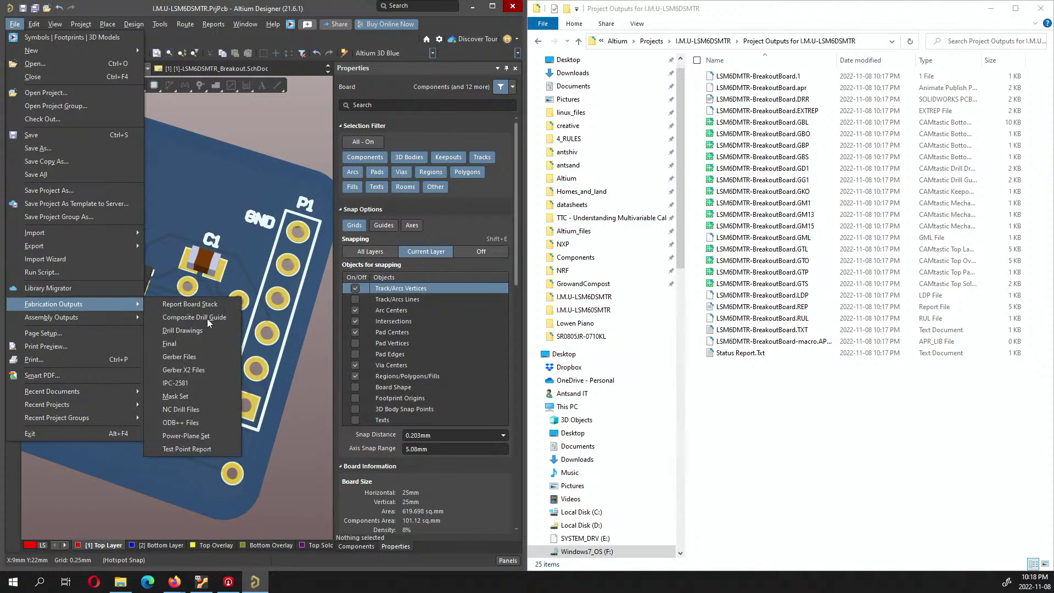
click(209, 355)
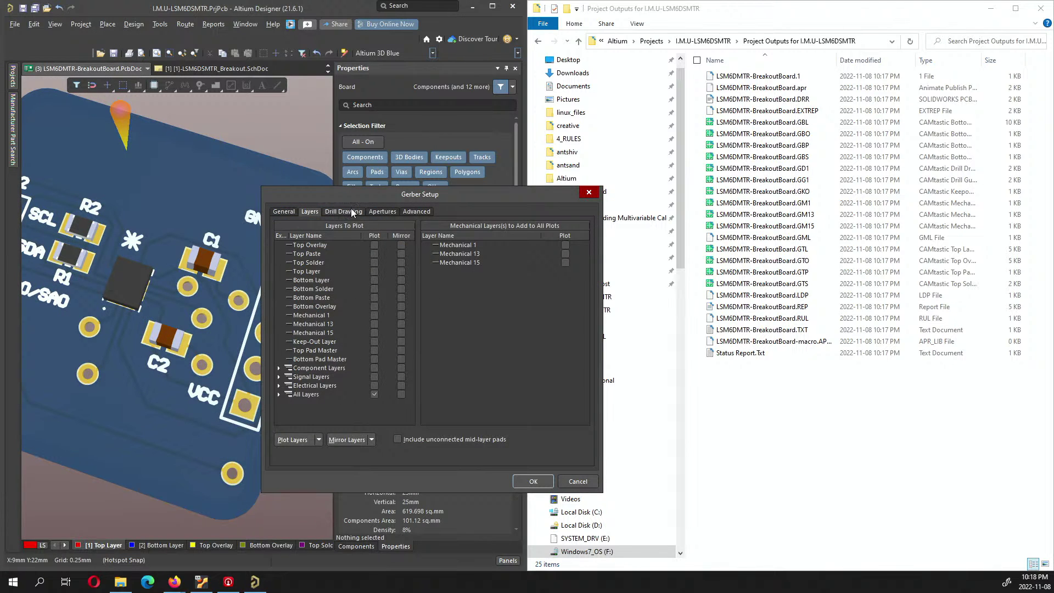
click(283, 211)
click(309, 211)
click(343, 212)
click(576, 481)
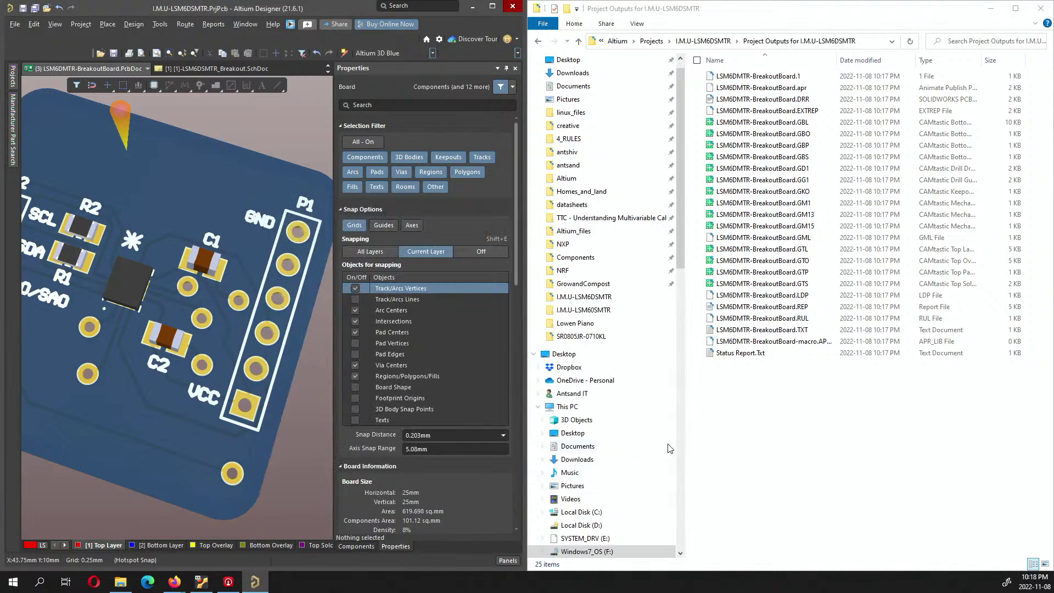
- Compress all generated fabrication files into a WinRAR archive named Project Outputs for I.M.U-LSM6DSMTR in the same folder
drag(731, 399, 736, 64)
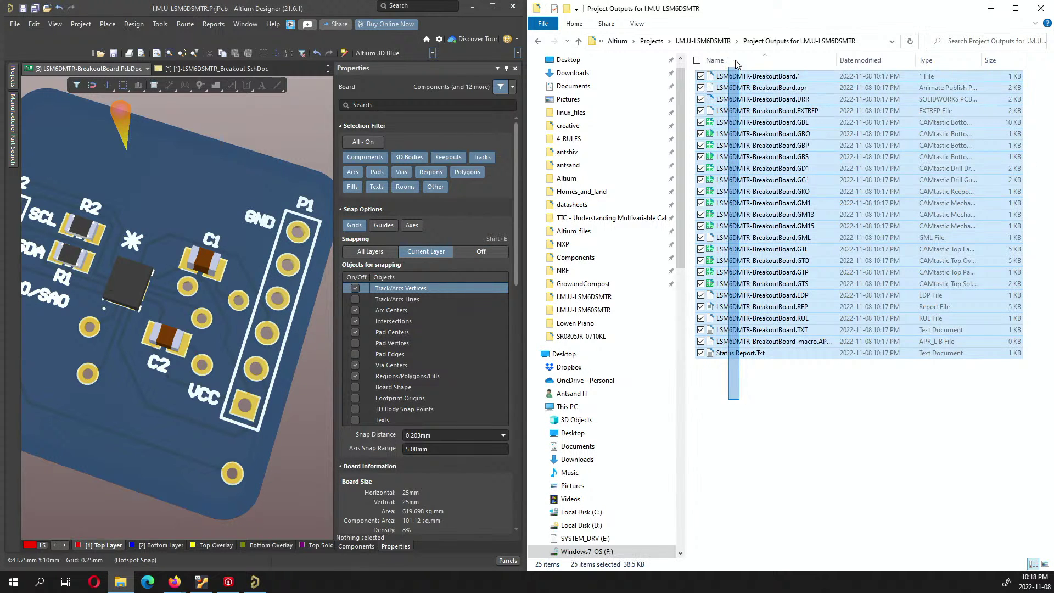
right_click(792, 161)
click(644, 267)
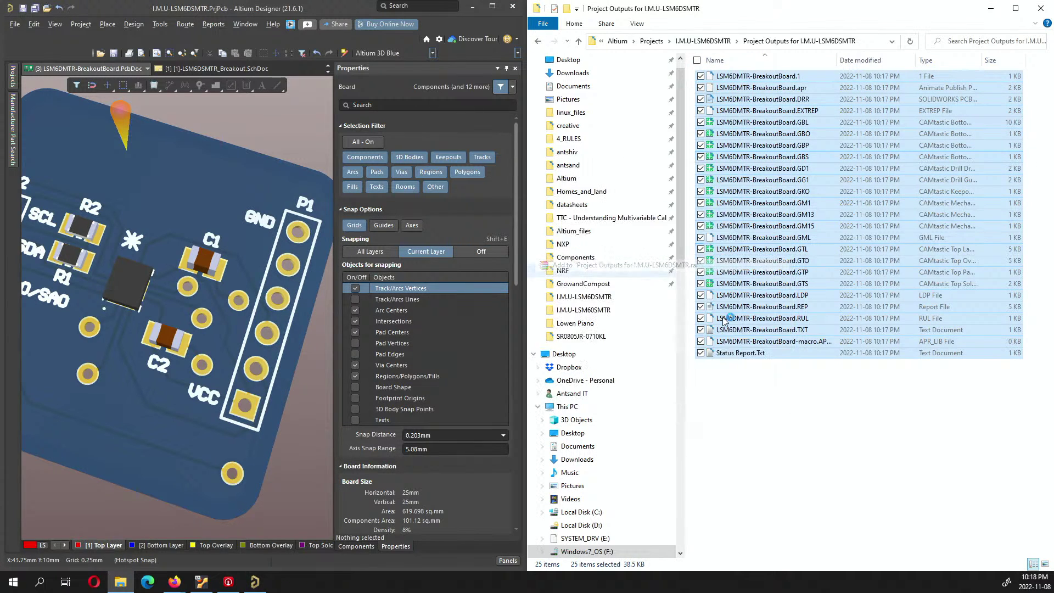
click(800, 440)
click(793, 358)
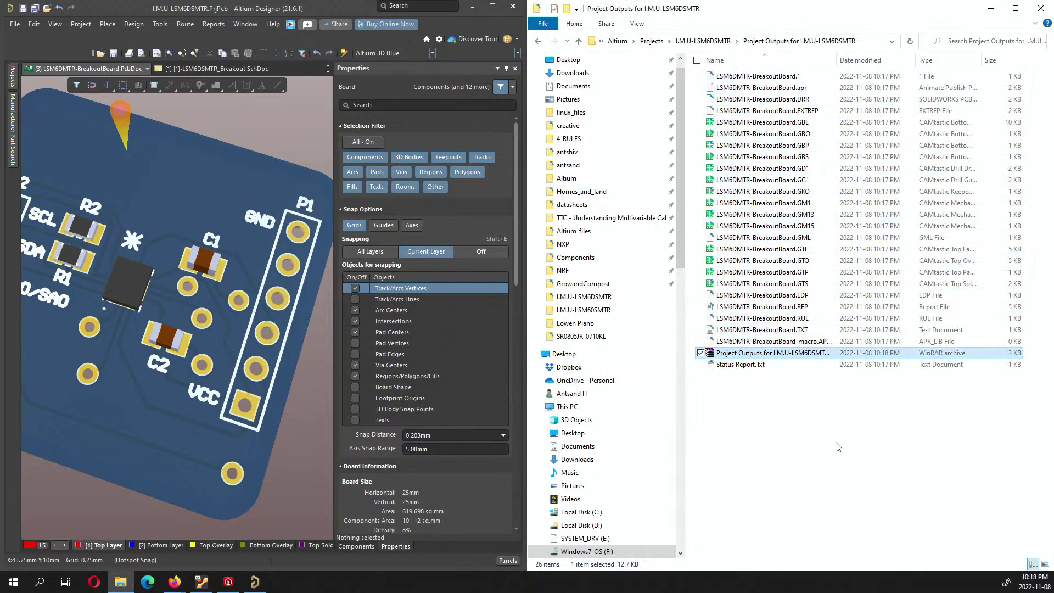
click(839, 447)
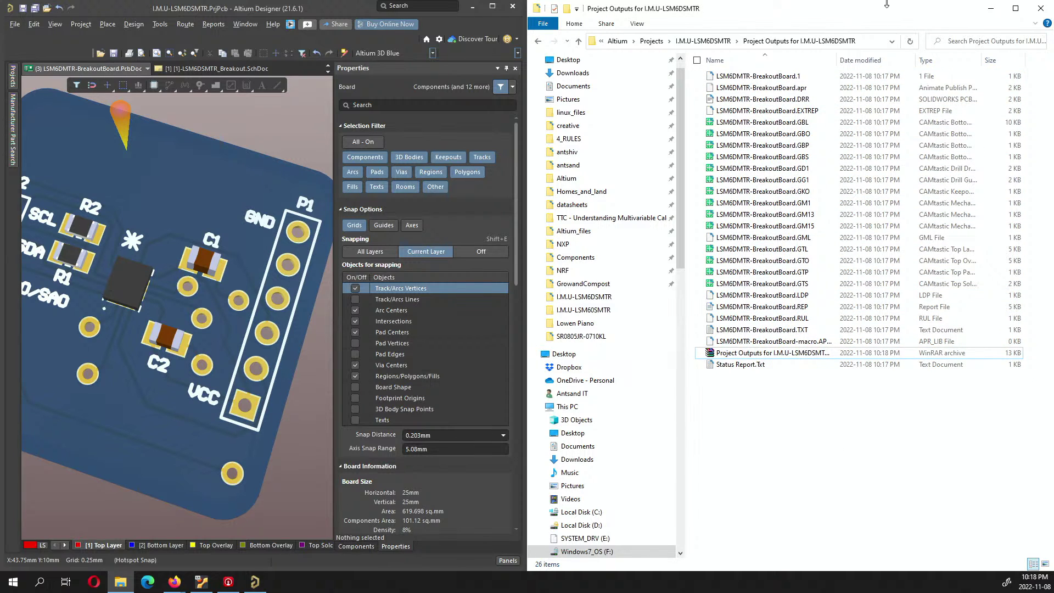
- Minimize the output folder window and restore Altium Designer to full screen showing the breakout board in 3D
click(990, 8)
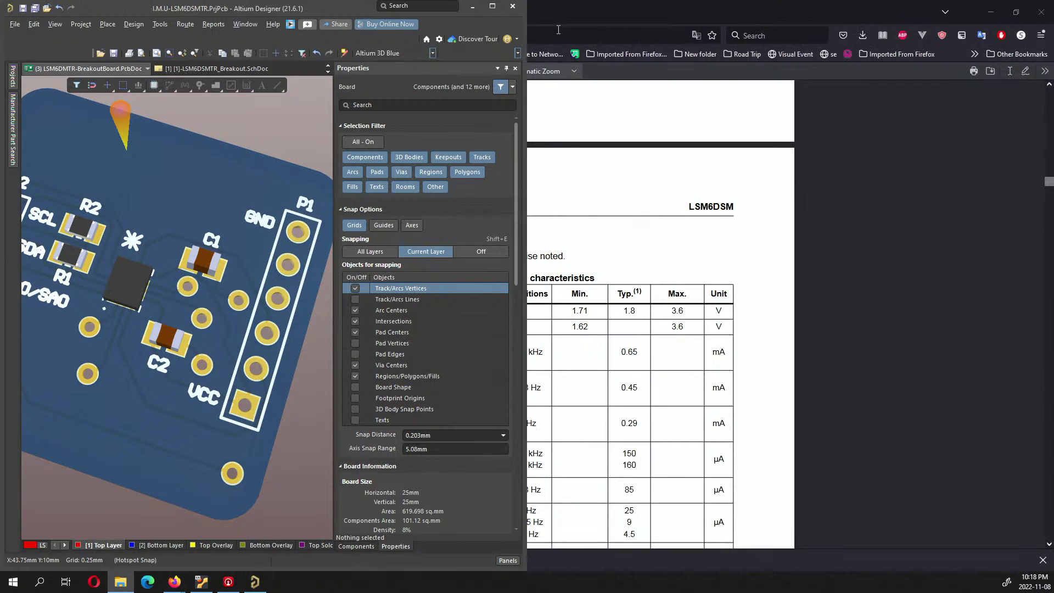
click(488, 10)
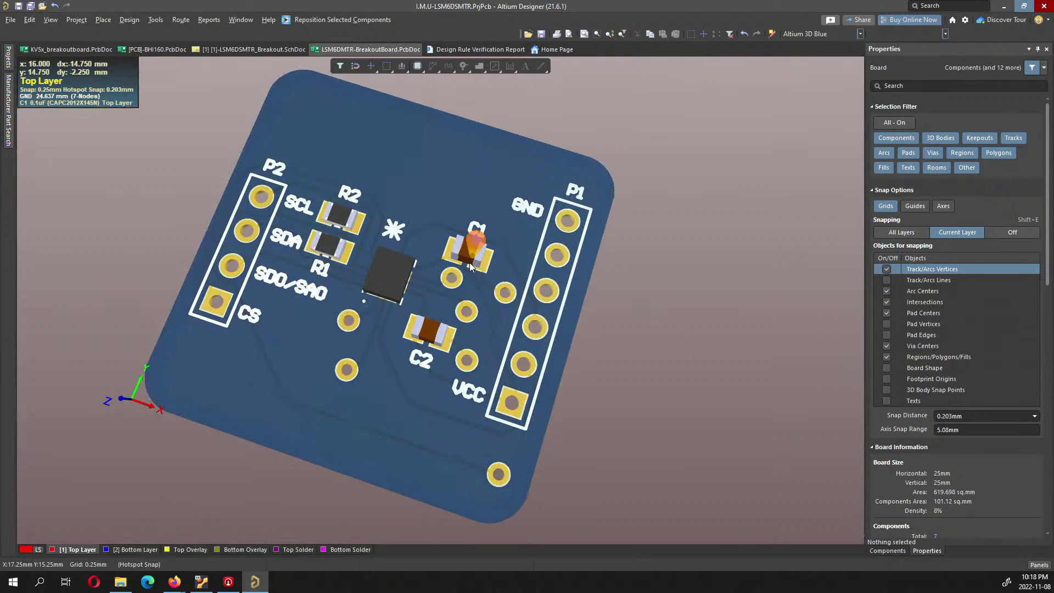